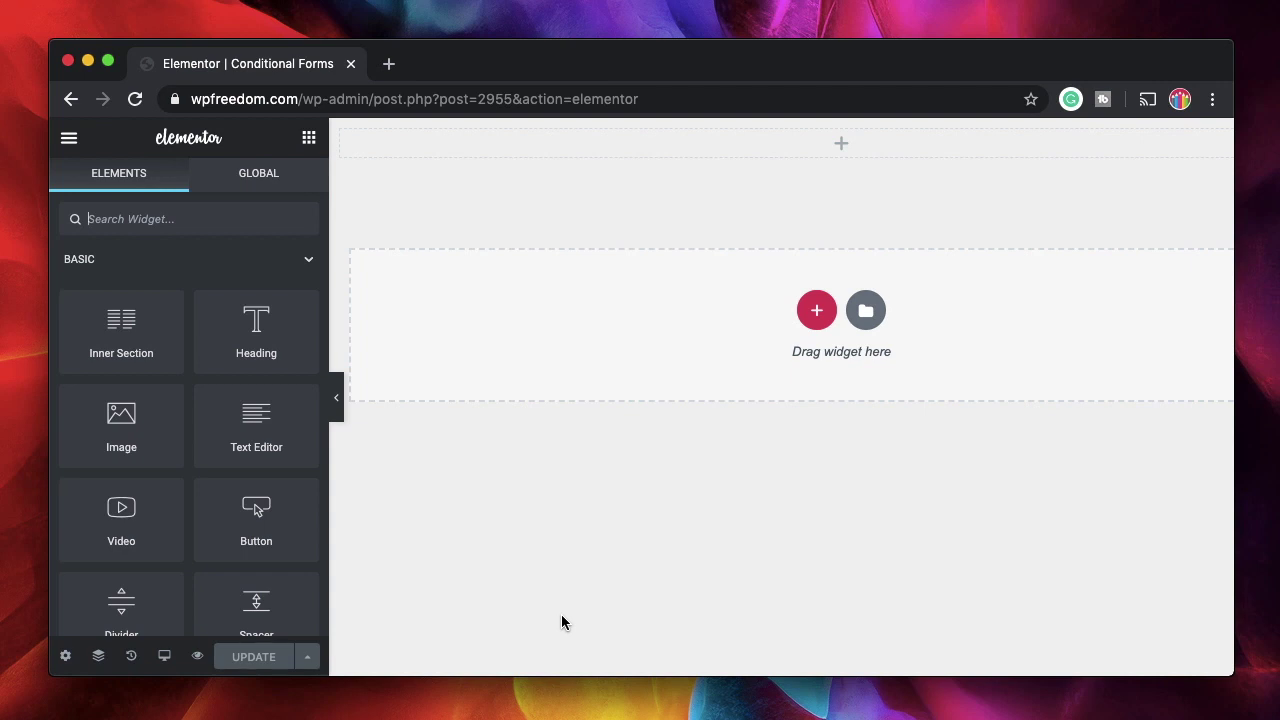
Place a Form widget at the top of the page and open the Message field's Type options
type("form")
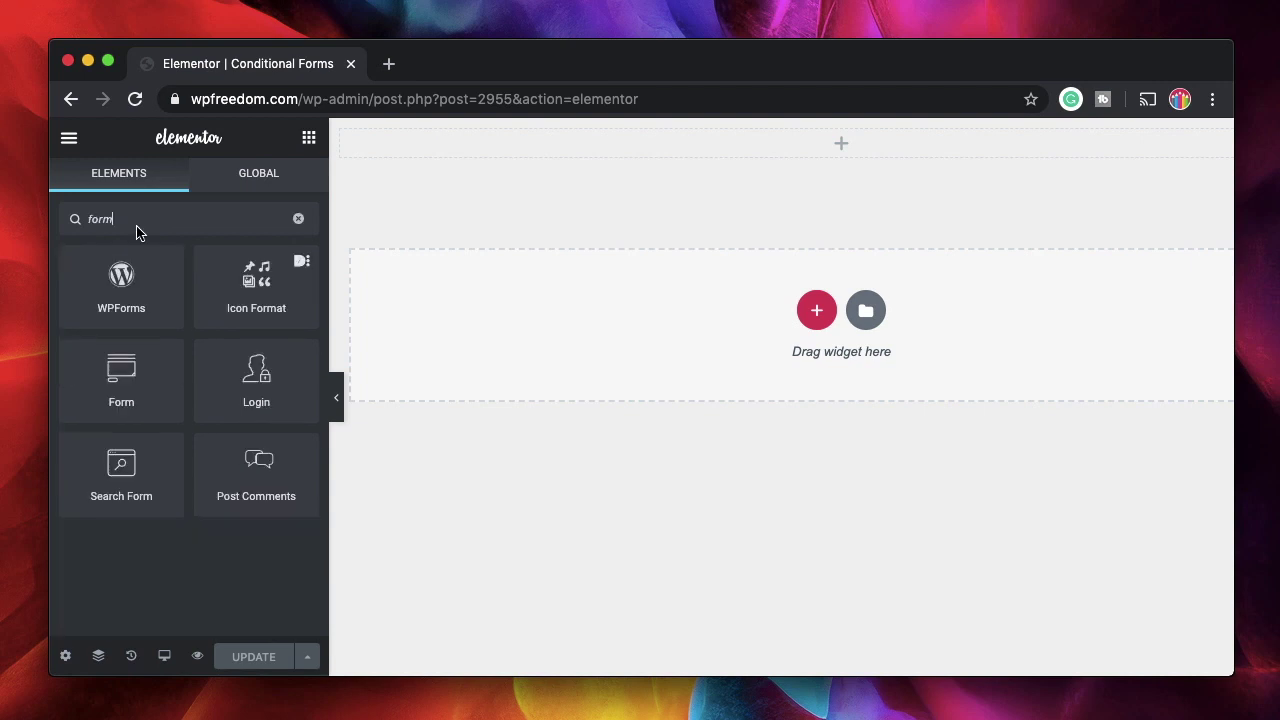
left_click_drag(133, 397, 665, 148)
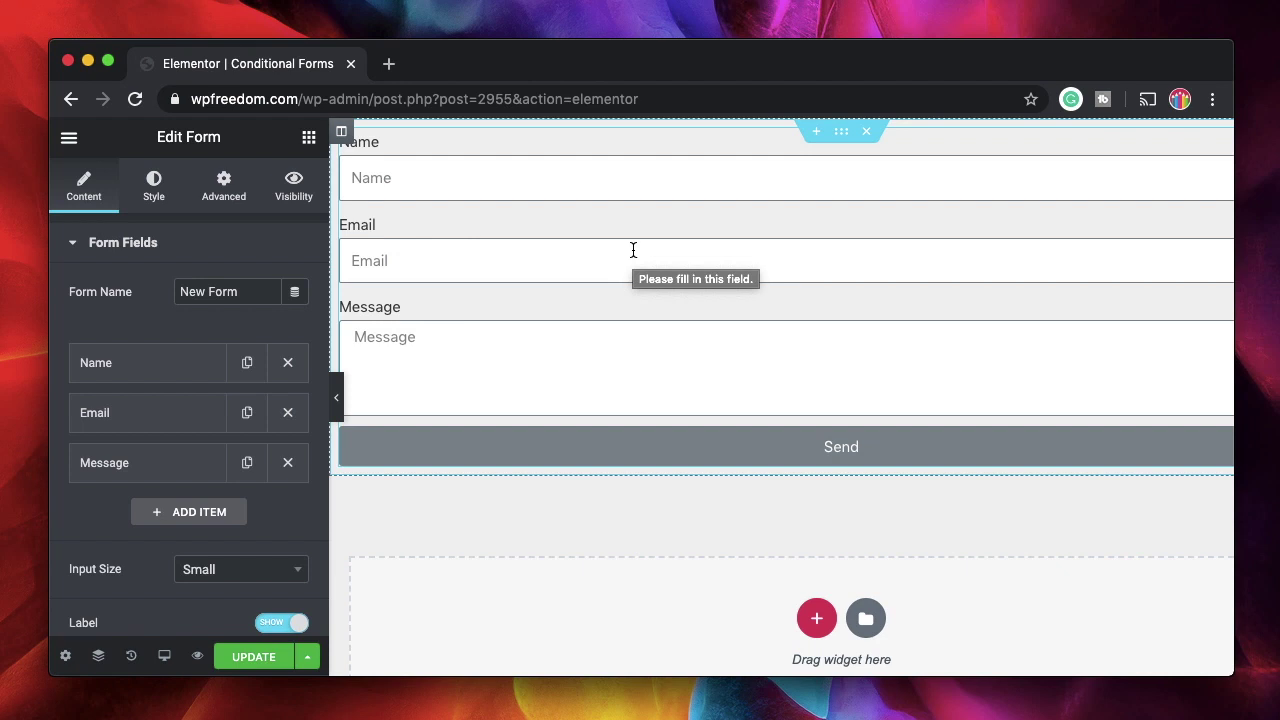
left_click(157, 468)
scroll(157, 465, "down", 3)
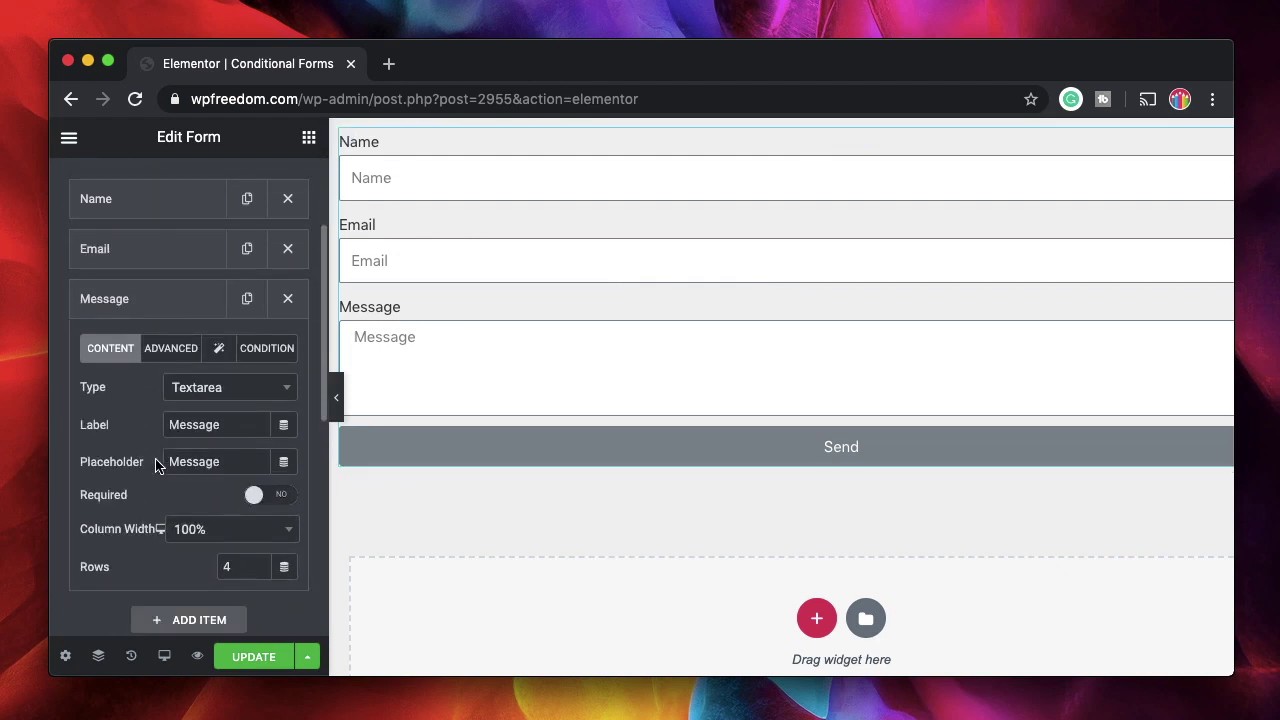
left_click(219, 401)
Change the Message field to a Select and relabel it 'Reason for contact'
type("se")
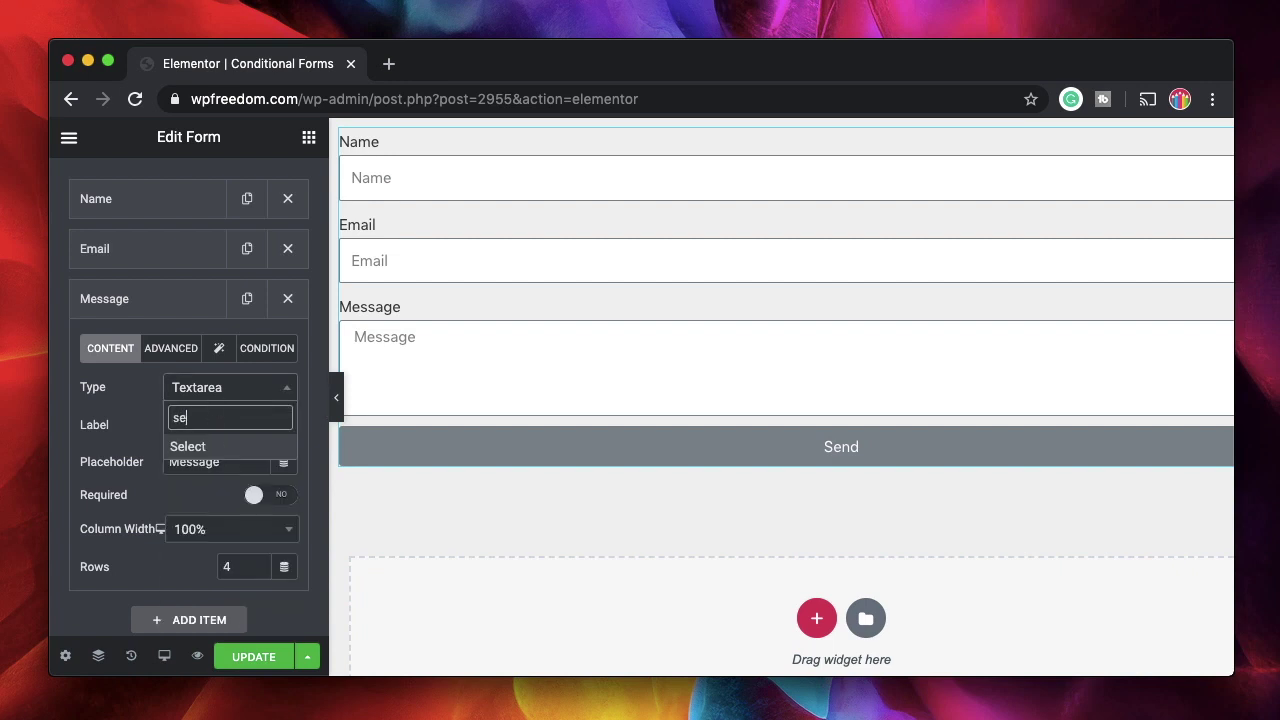
left_click(213, 458)
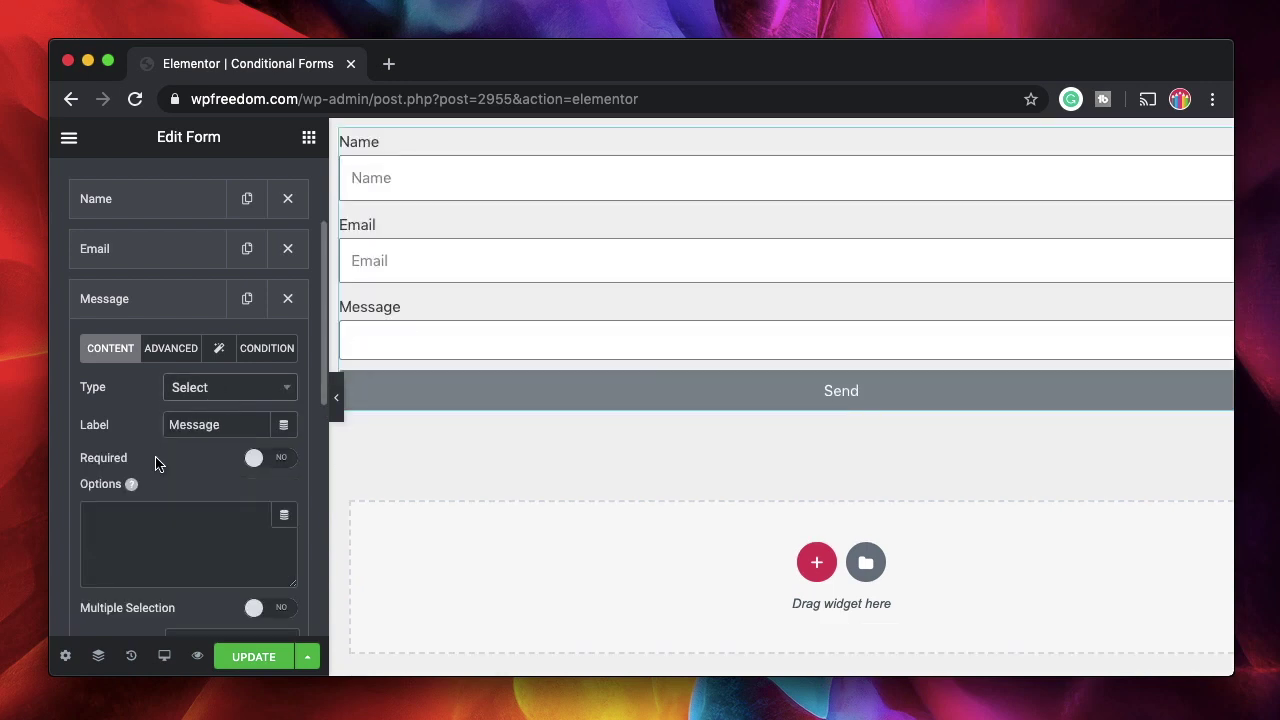
left_click(146, 528)
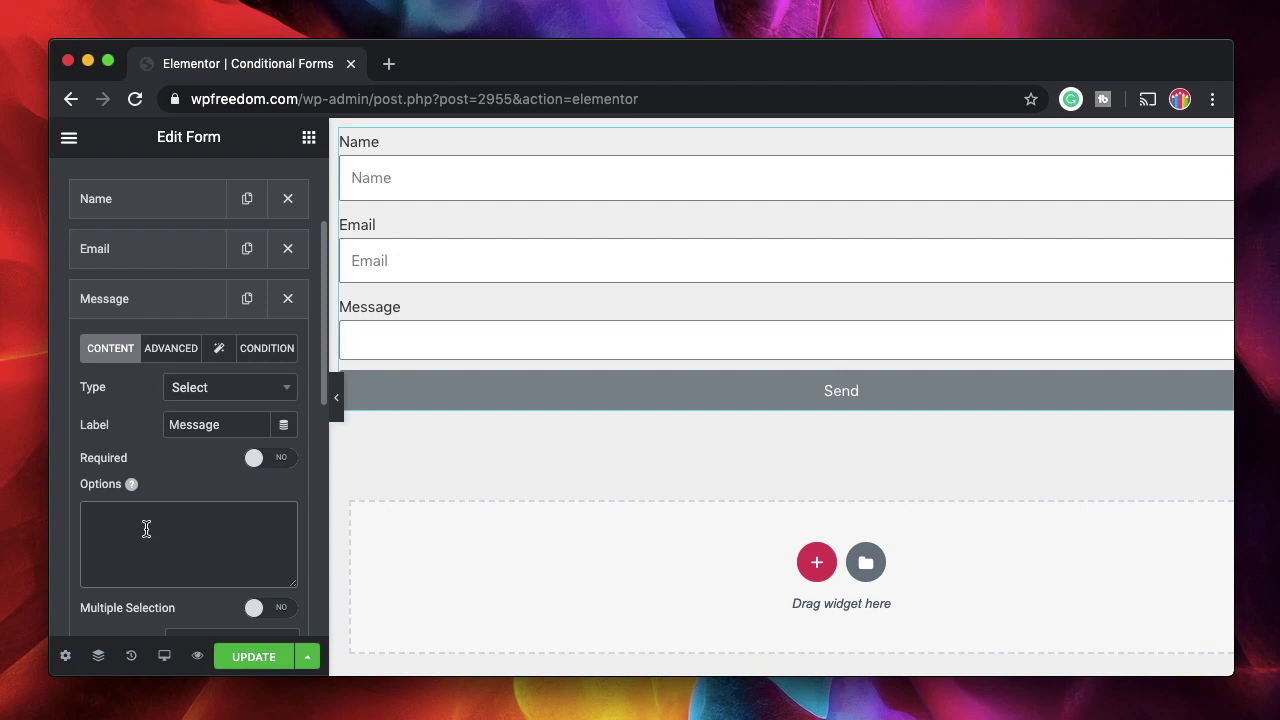
type("Col")
double_click(195, 425)
type("Re")
type("ason for contact")
Enter options Collaboration, Sponsor and General, and make the field required
left_click(134, 512)
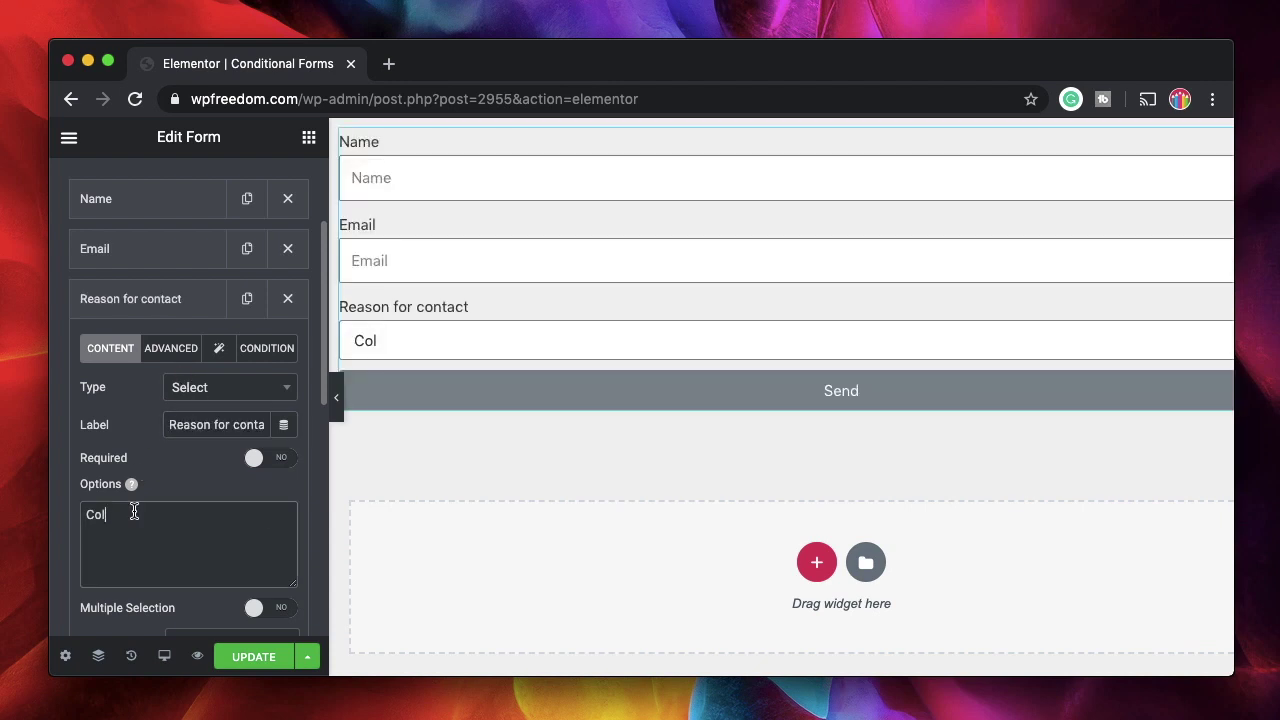
type("laboration ")
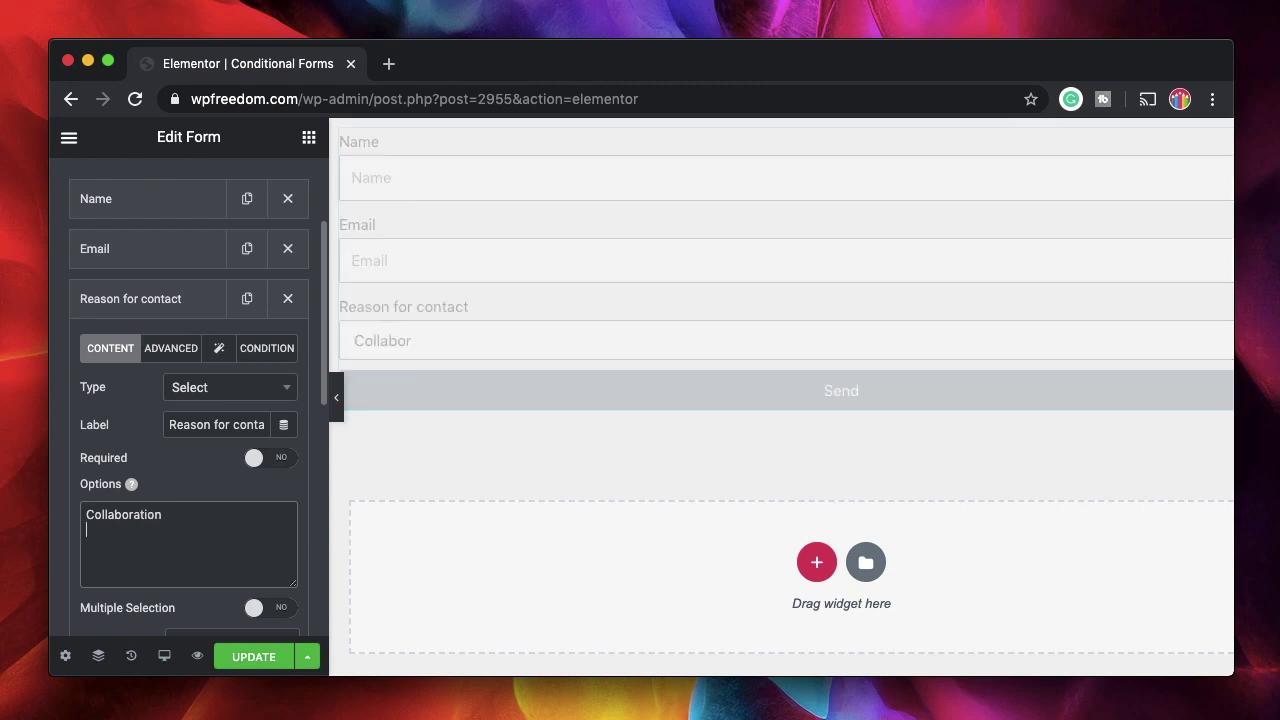
type("Sponsor")
key("Return")
type("Ge")
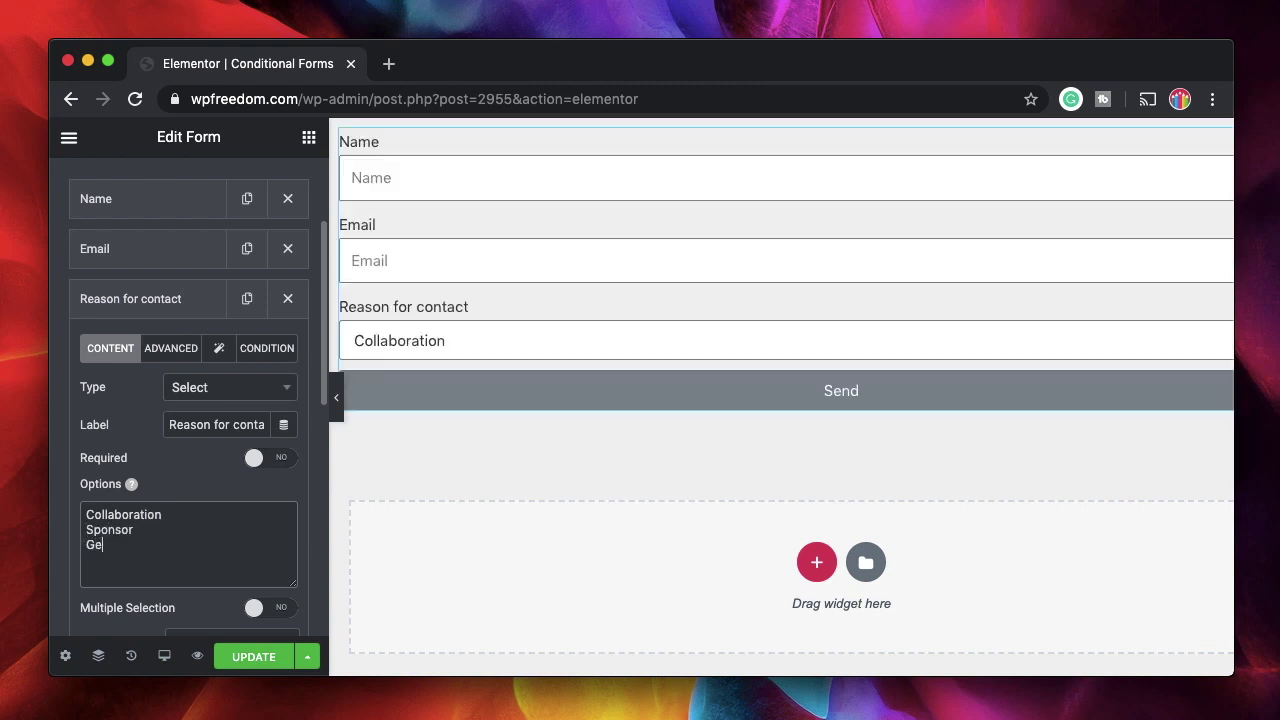
type("neral")
left_click(266, 458)
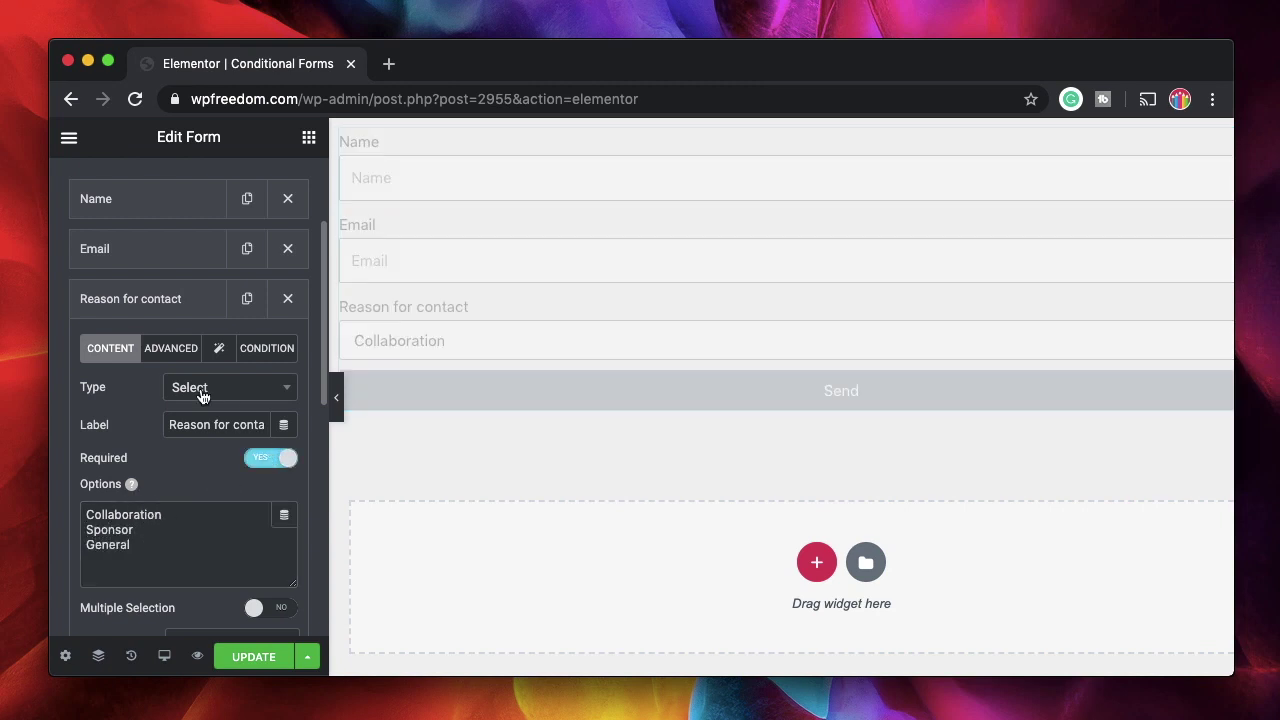
left_click(180, 299)
left_click(143, 251)
left_click(150, 250)
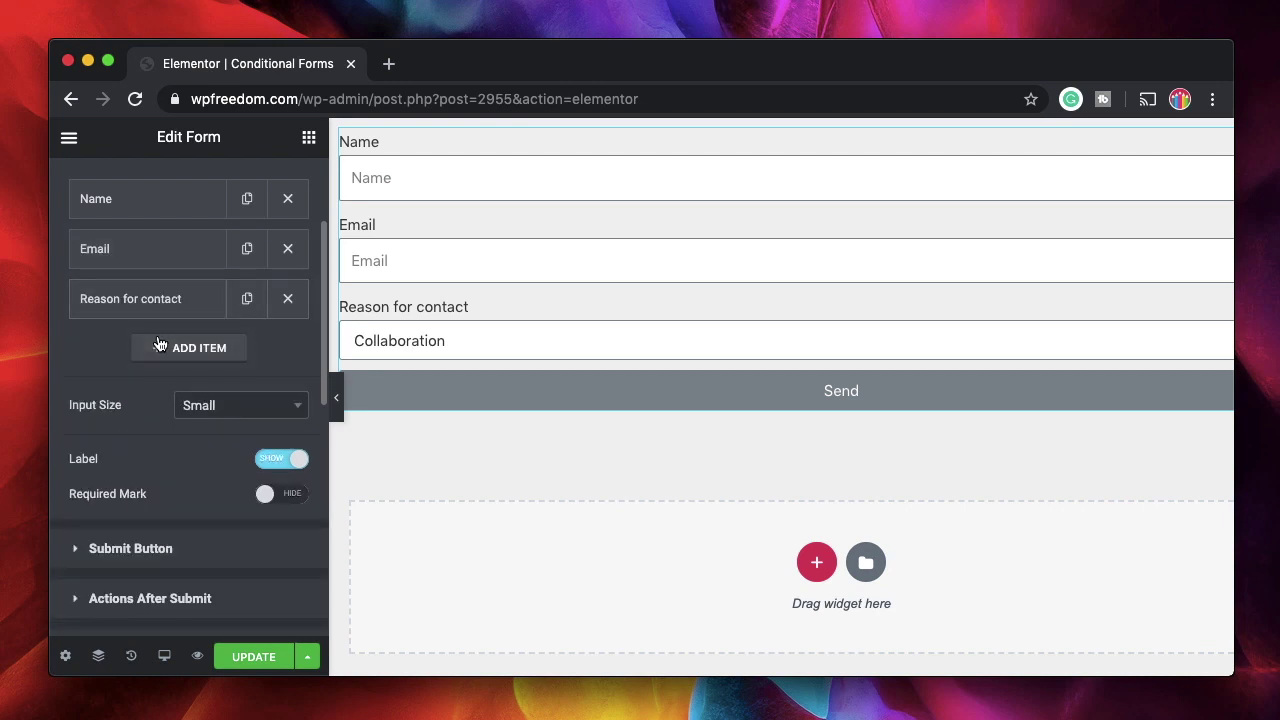
Add a fourth Number field labelled 'Sponsor amount in $$'
left_click(158, 345)
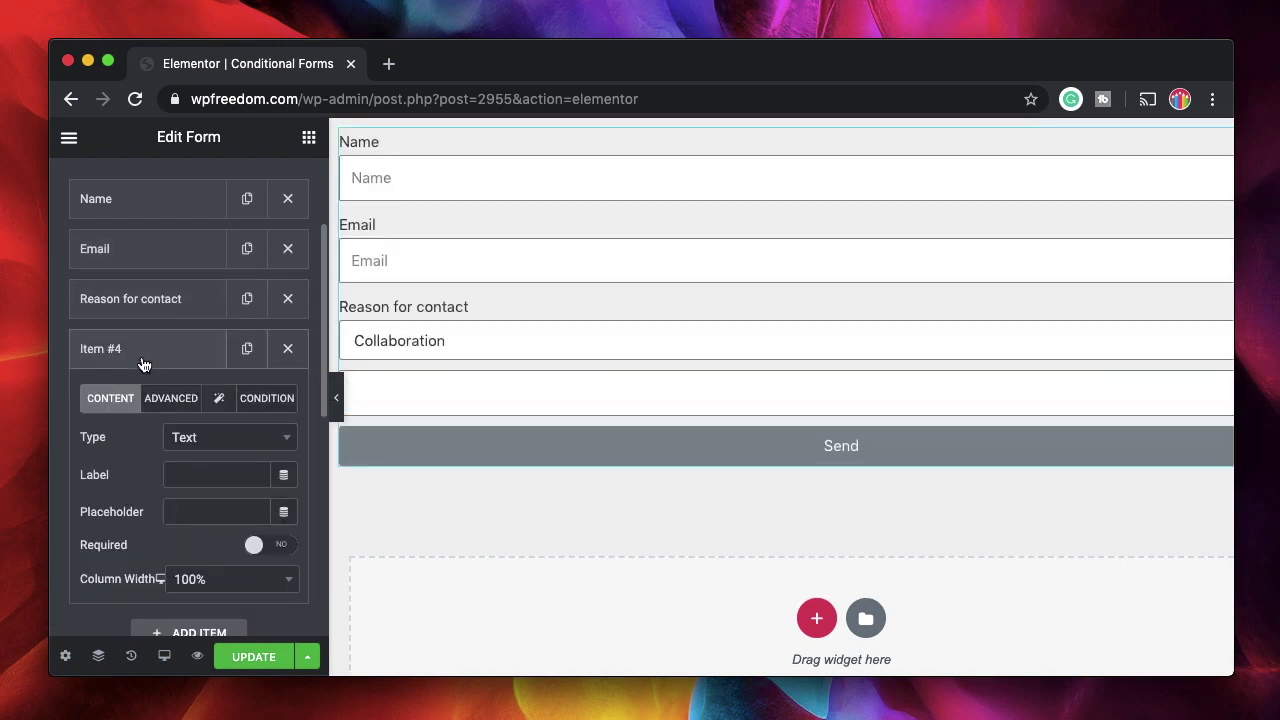
left_click(204, 440)
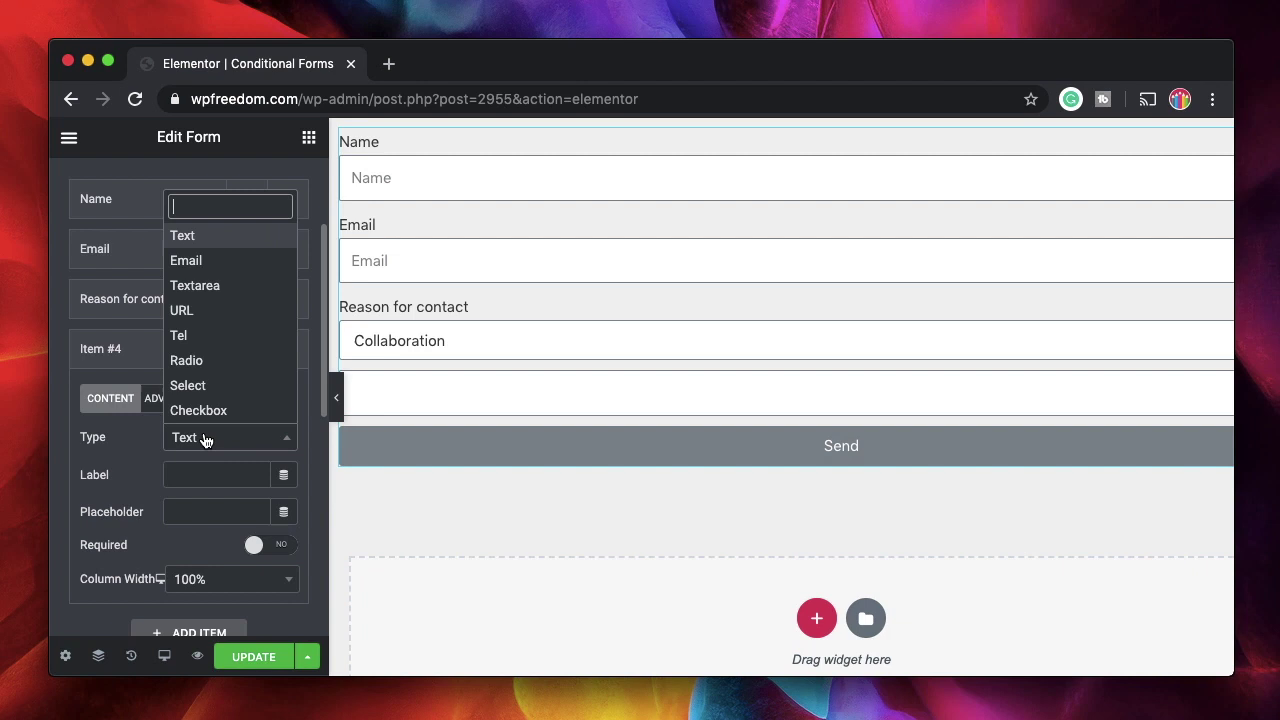
type("num")
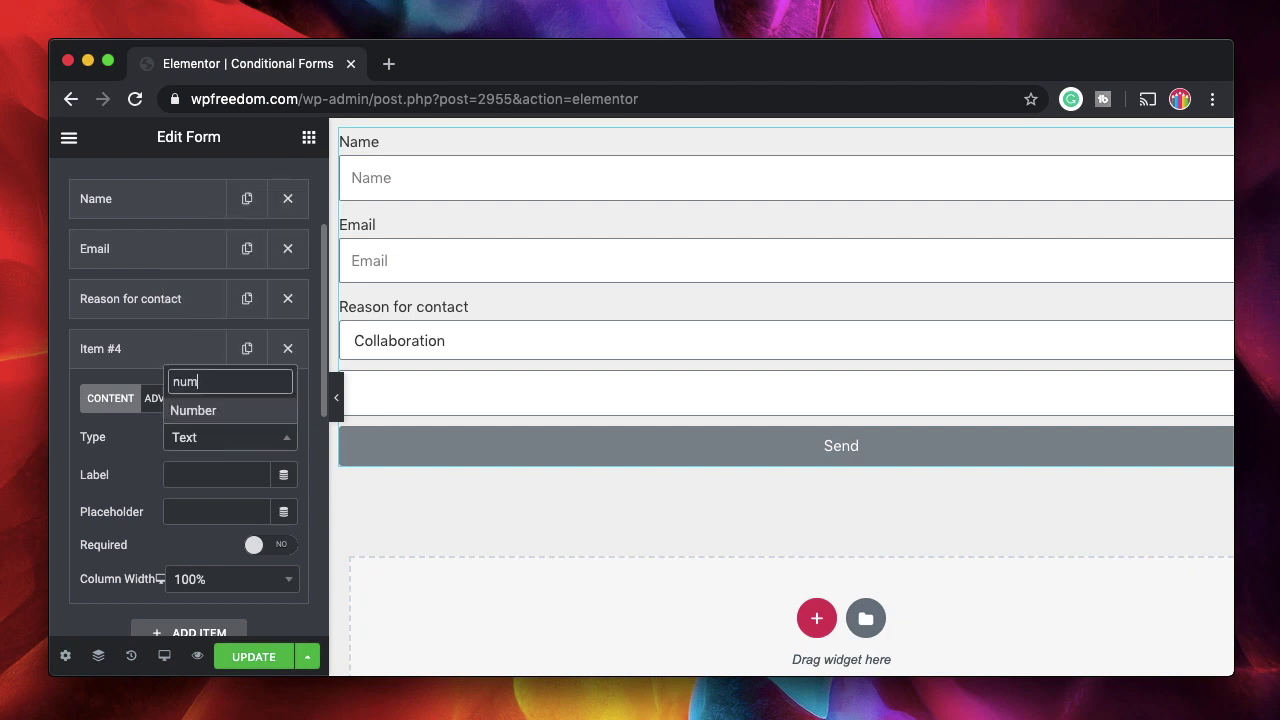
left_click(205, 411)
left_click(217, 474)
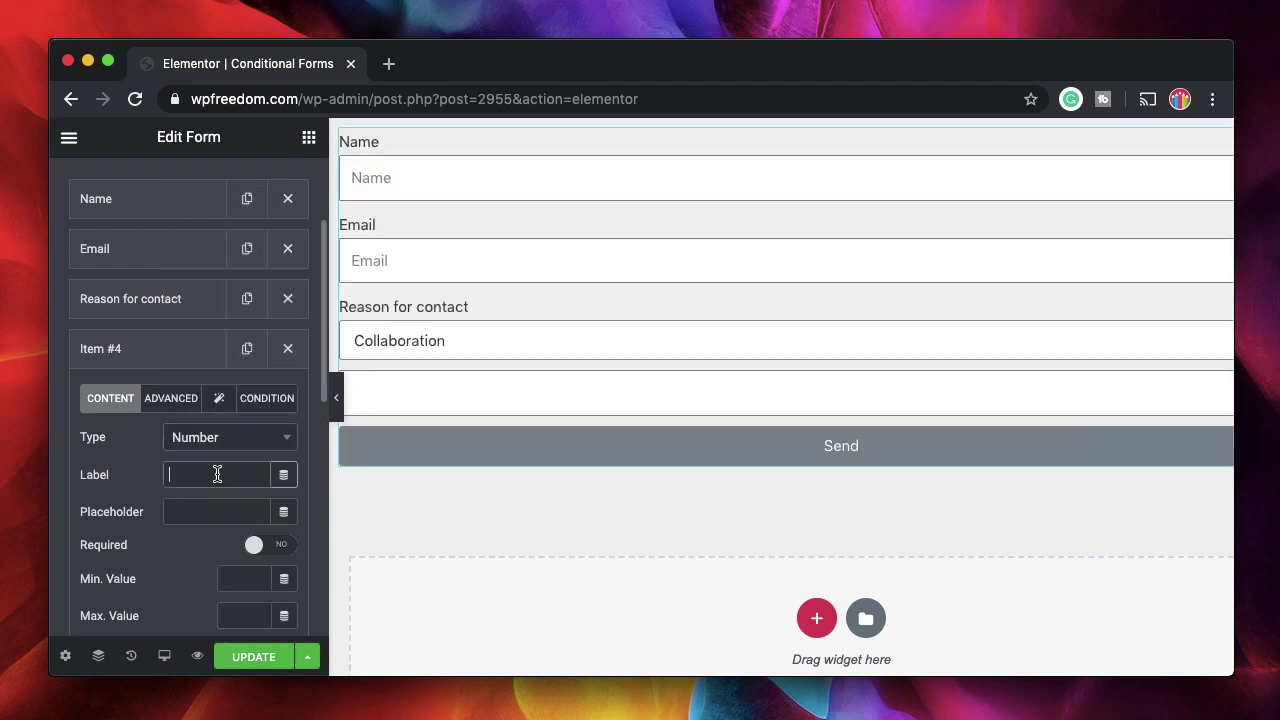
type("Sponsor amount in $$")
scroll(217, 474, "down", 3)
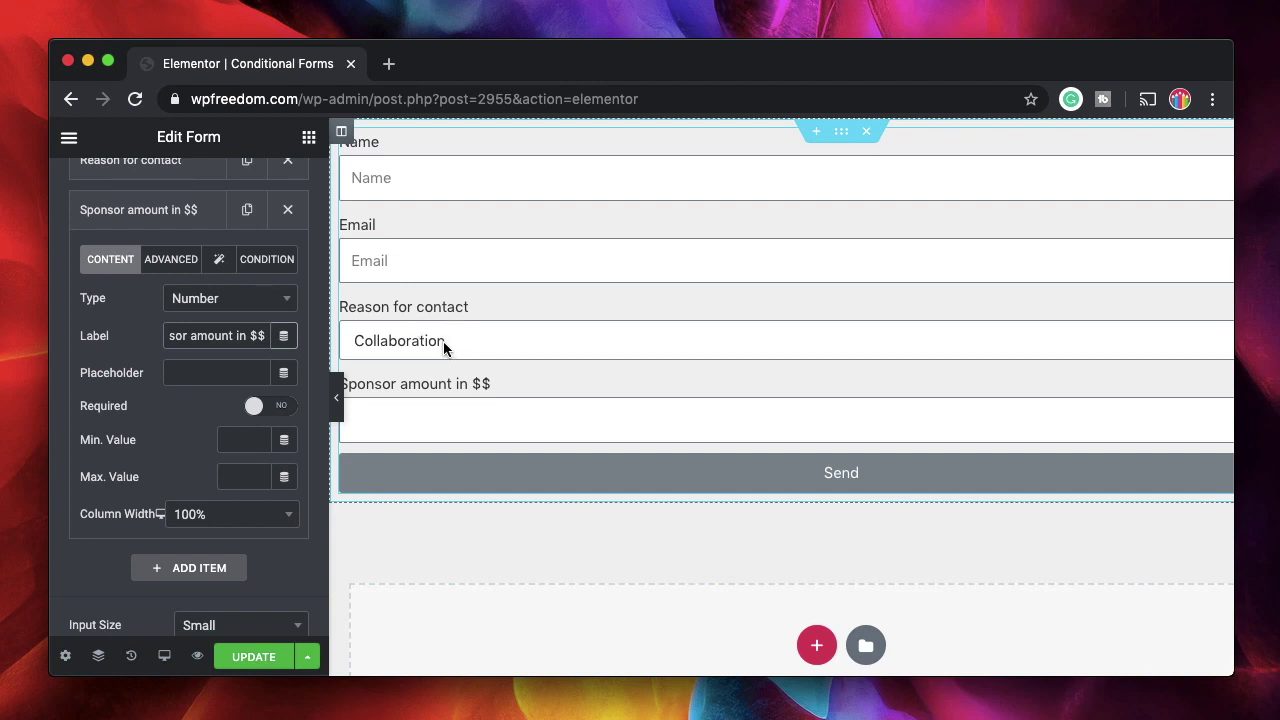
Give the Sponsor amount field a single Show if display condition
left_click(257, 261)
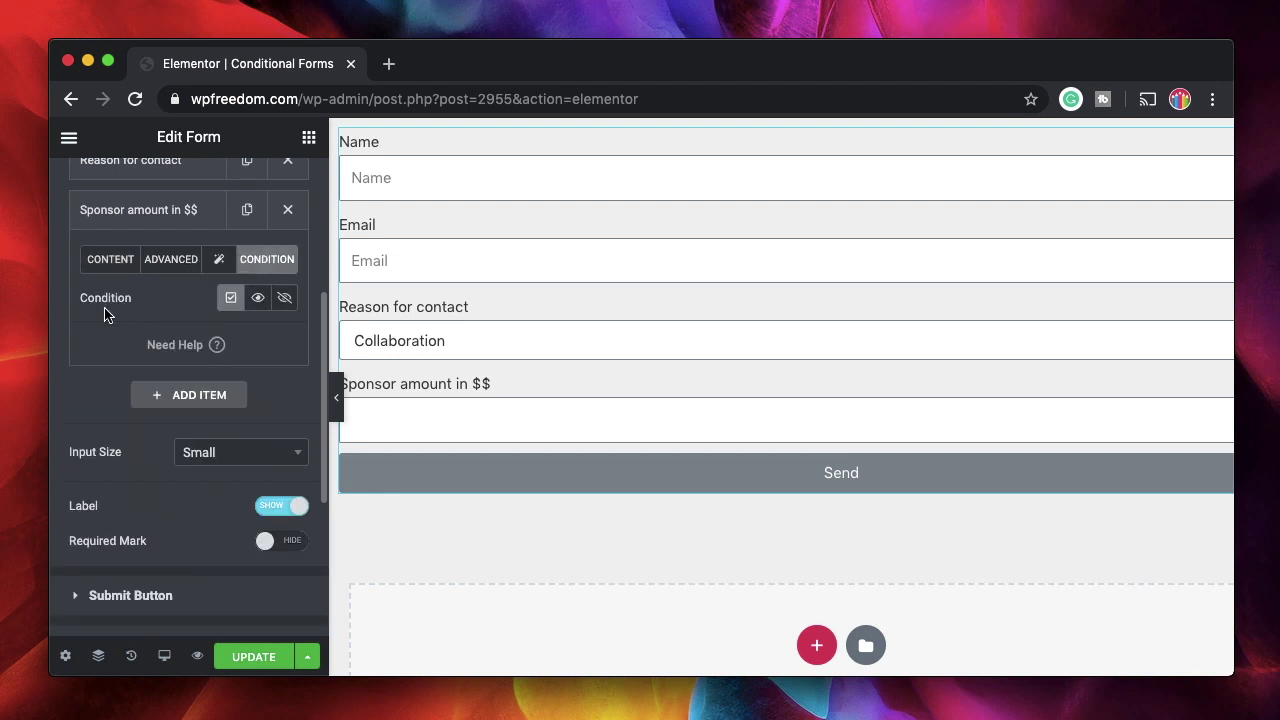
left_click(258, 298)
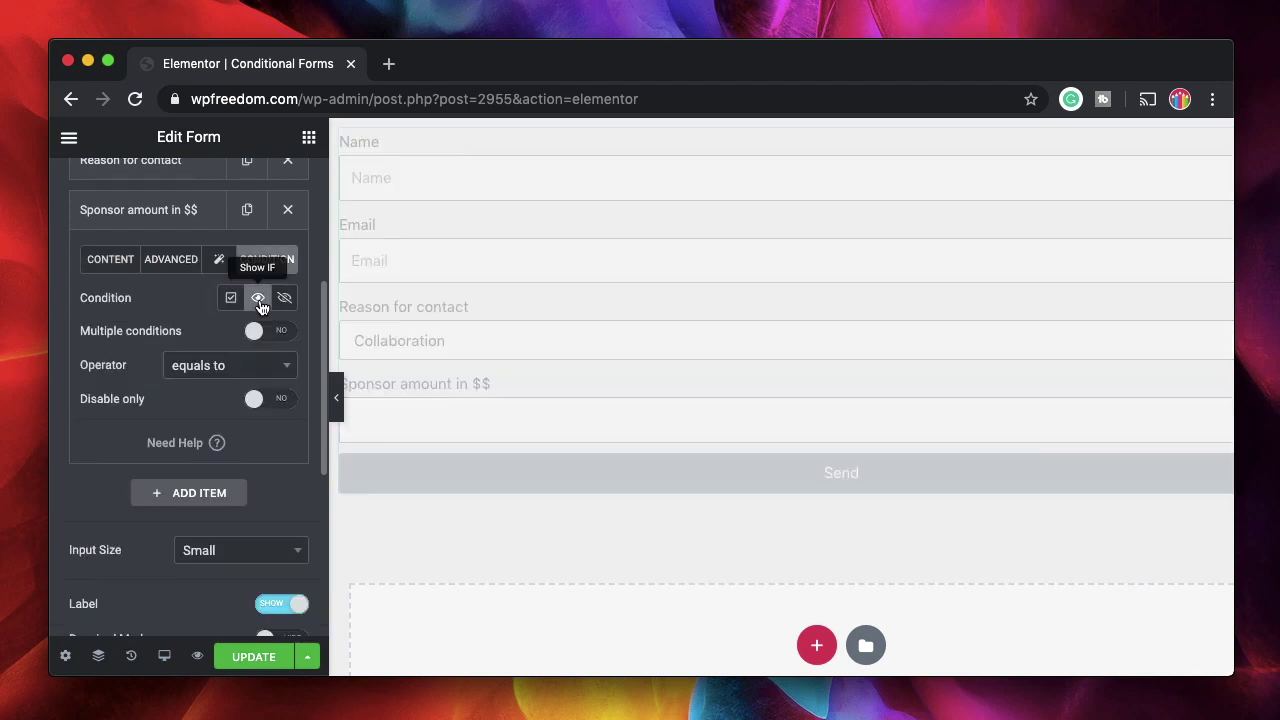
left_click(257, 331)
left_click(257, 331)
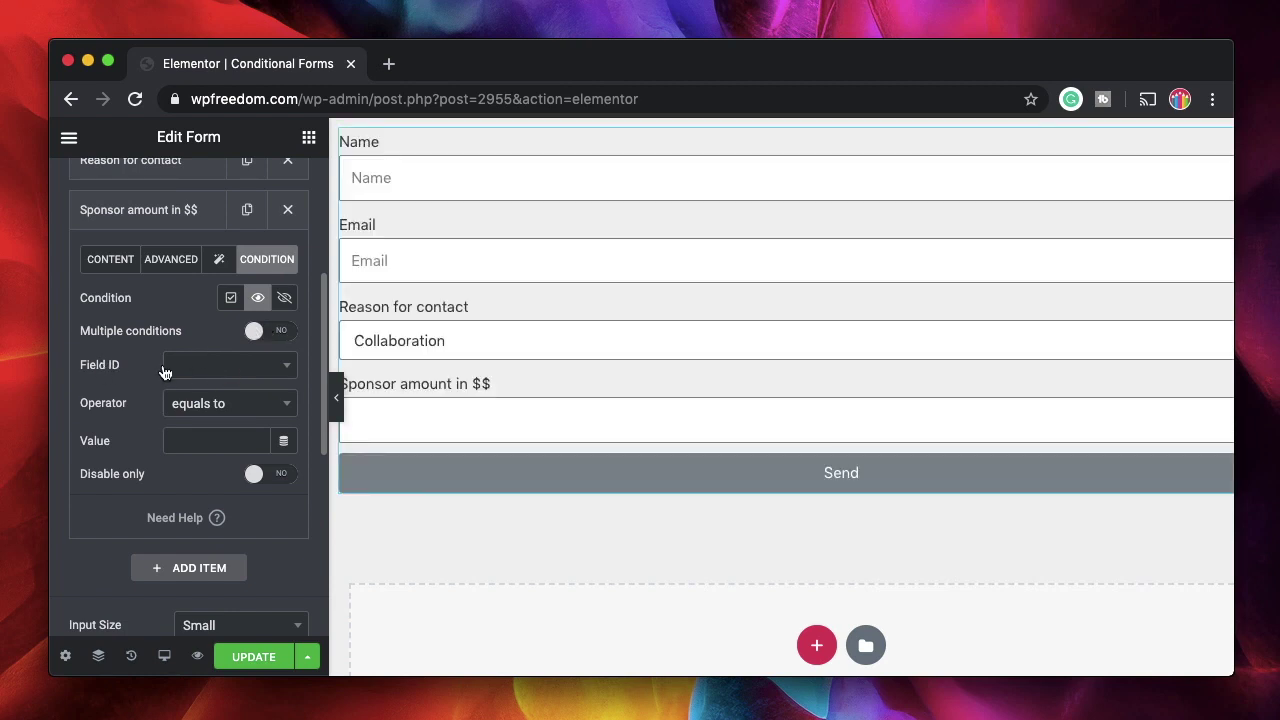
left_click(291, 366)
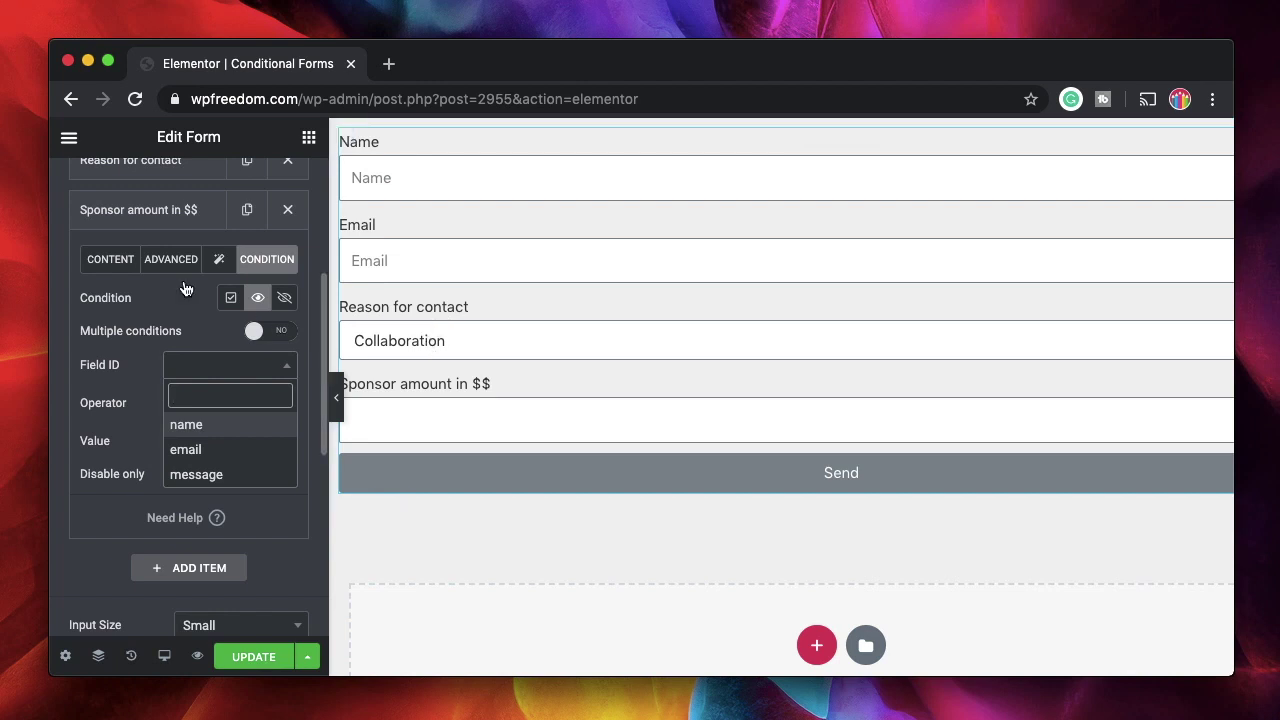
Change the Reason for contact field ID from message to 'reason'
scroll(183, 290, "up", 5)
left_click(140, 414)
scroll(141, 418, "down", 2)
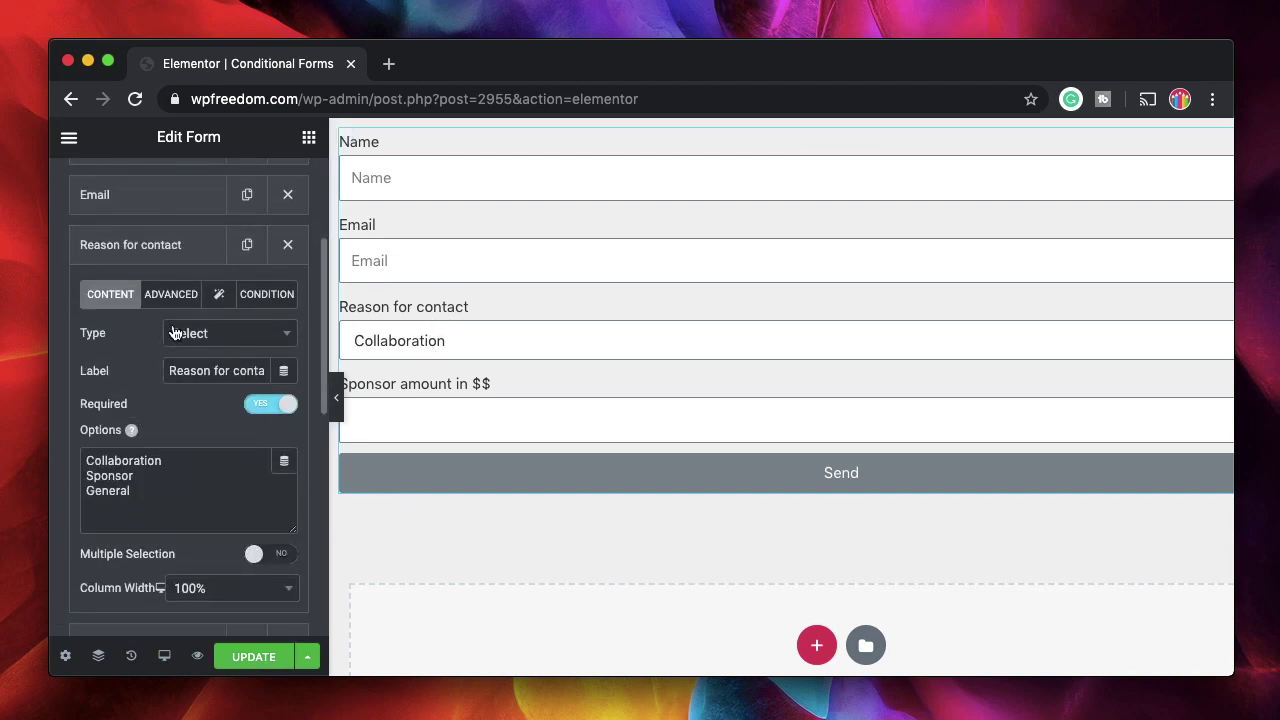
left_click(172, 294)
double_click(200, 369)
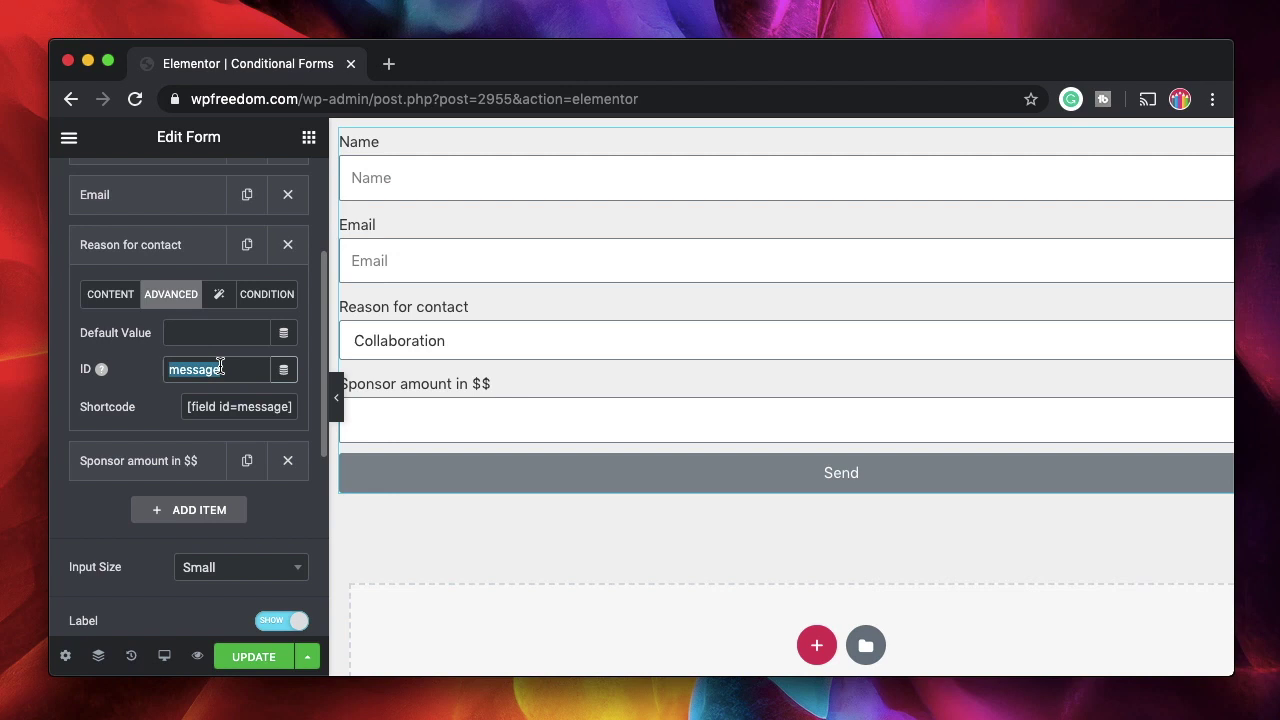
type("reason")
left_click(136, 254)
Make the sponsor field's condition check the reason field
left_click(137, 302)
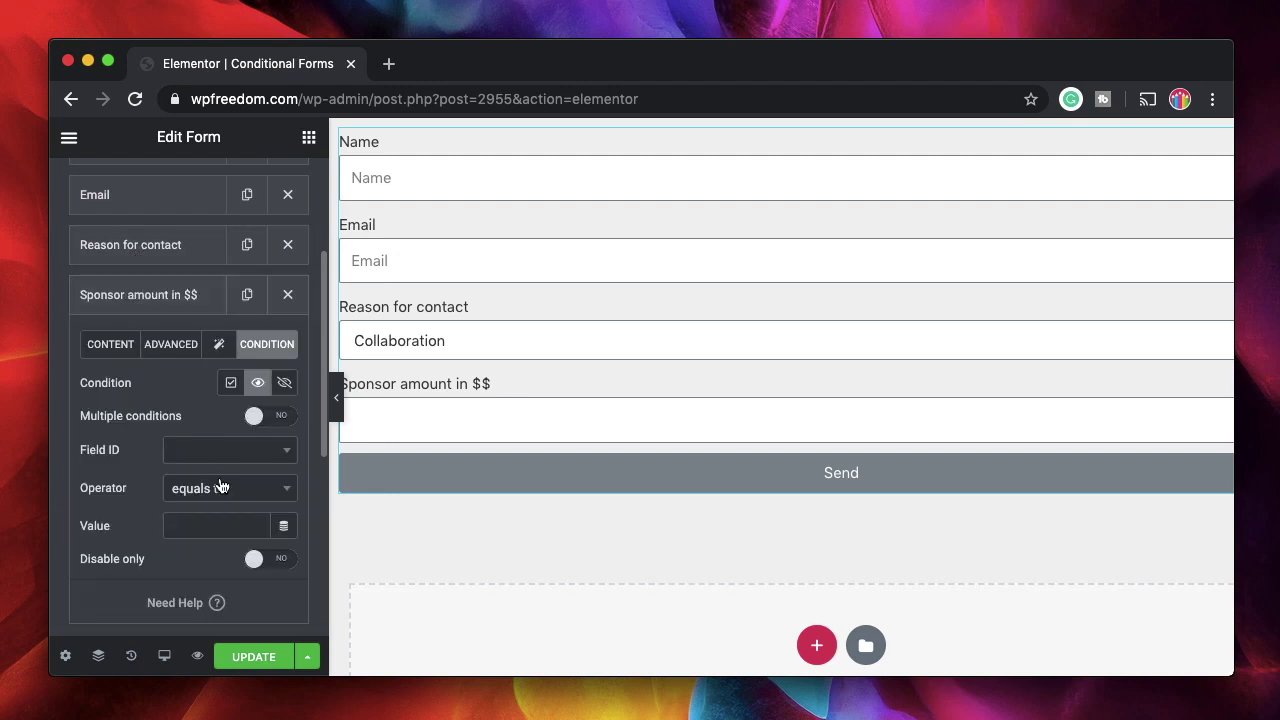
left_click(238, 452)
left_click(189, 560)
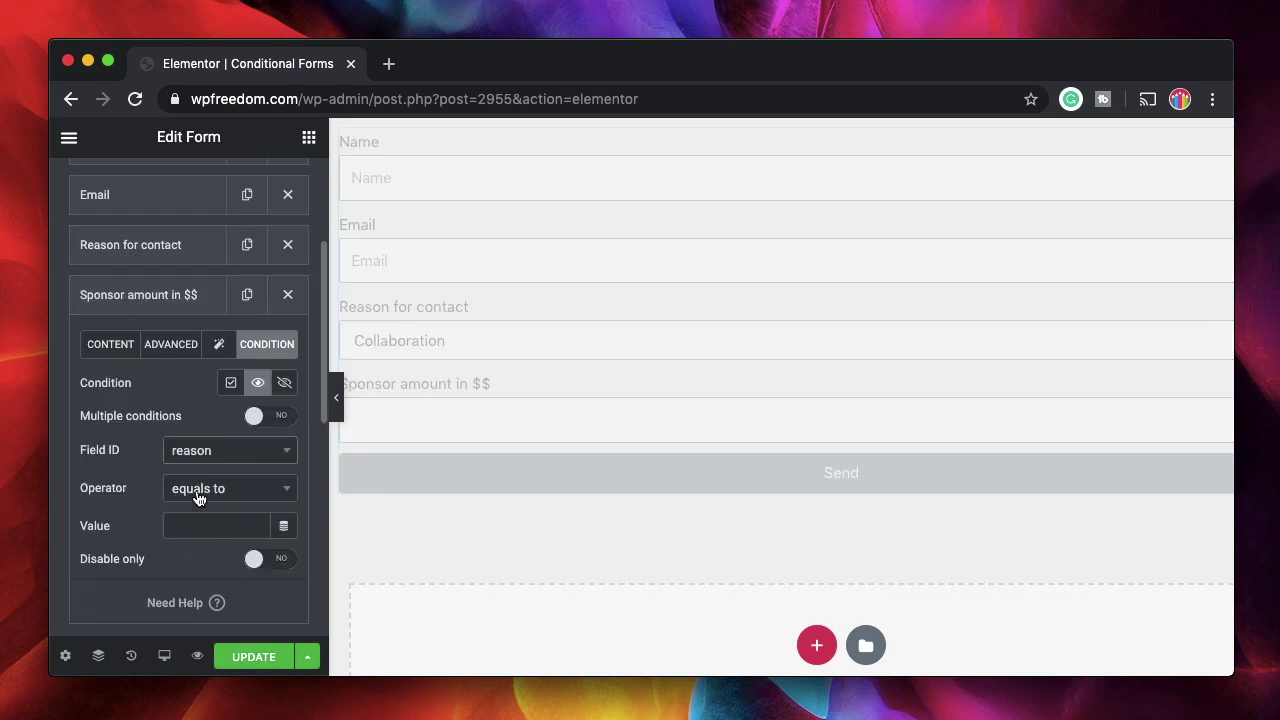
scroll(130, 515, "down", 2)
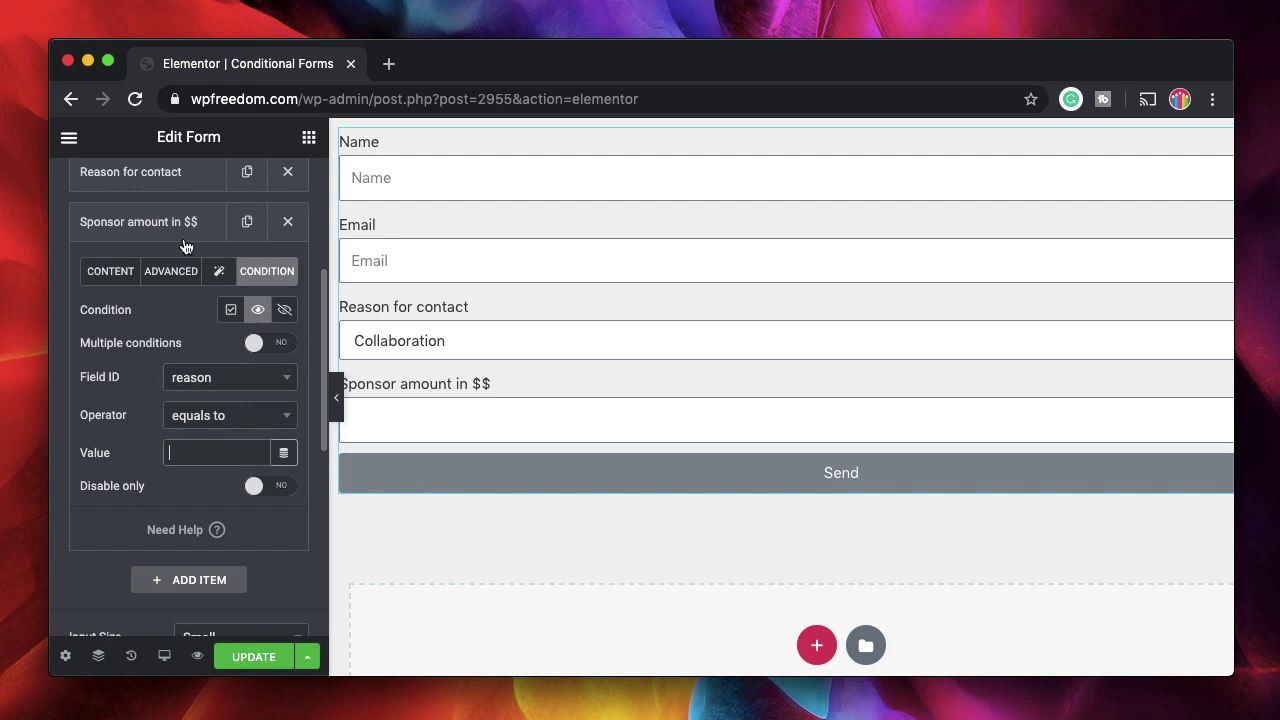
Set the condition to equal 'Sponsor', matching the Reason for contact option
left_click(138, 172)
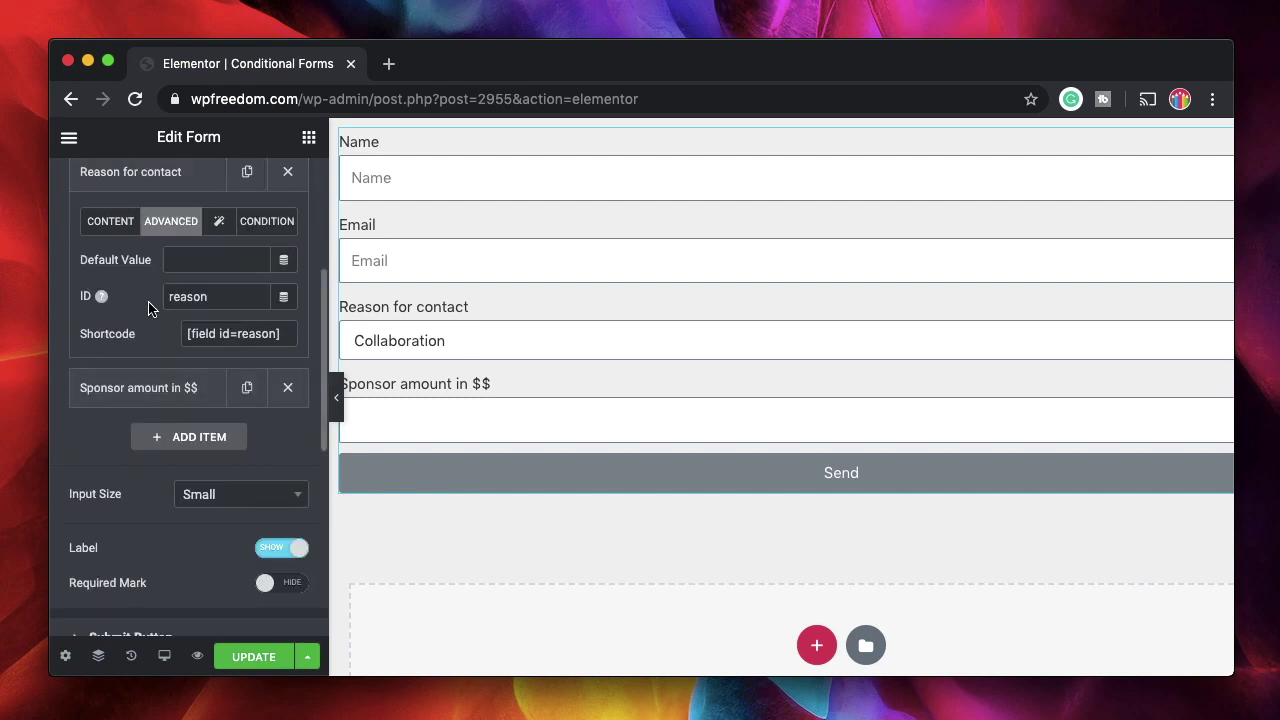
left_click(115, 221)
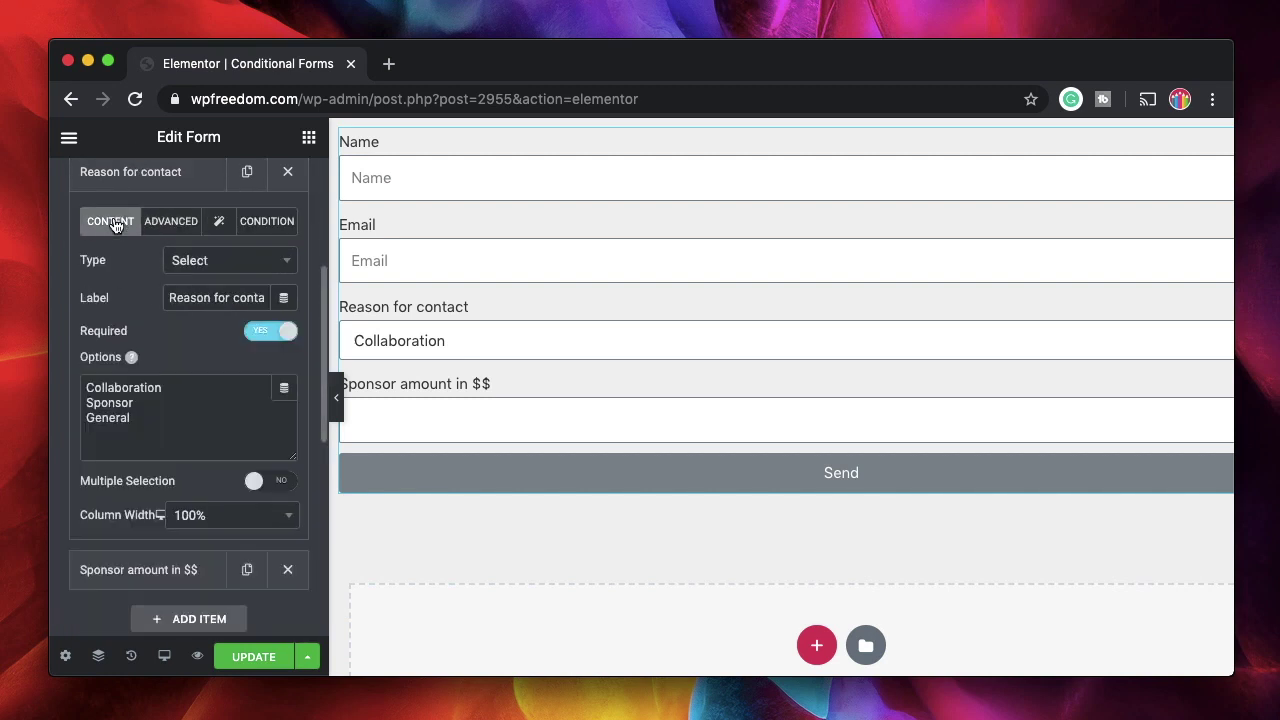
double_click(120, 402)
left_click(135, 174)
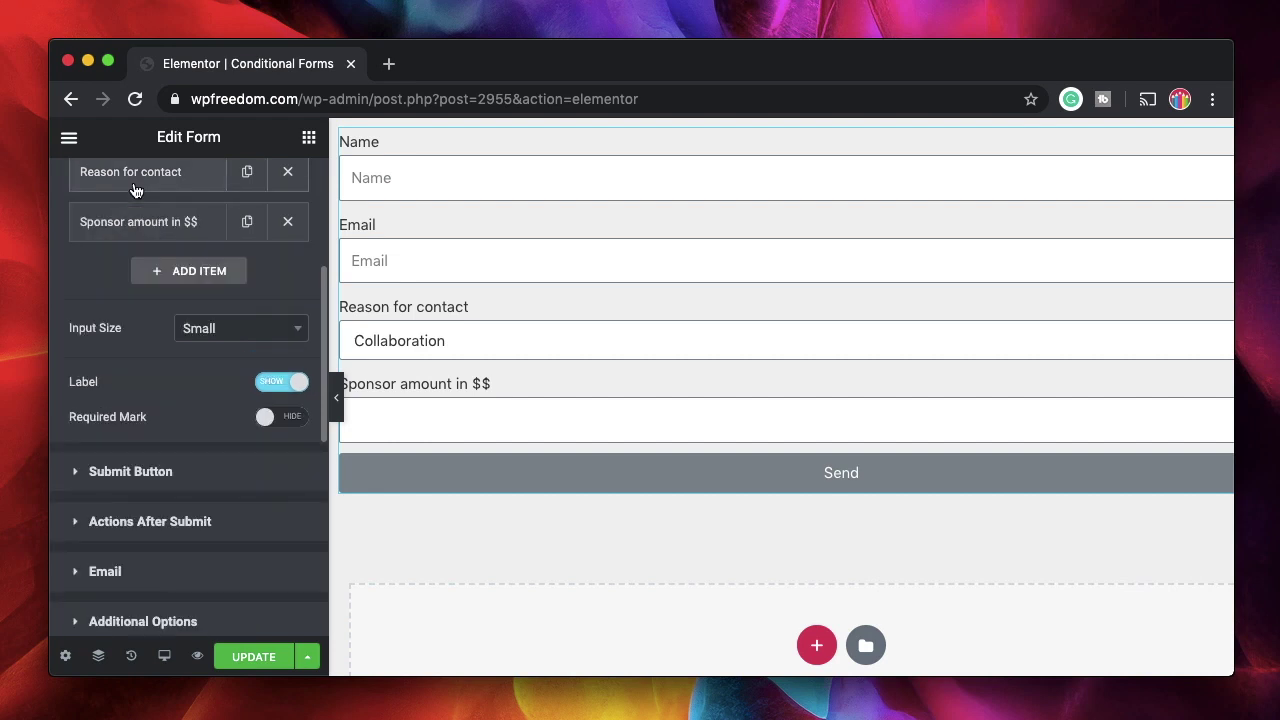
left_click(165, 225)
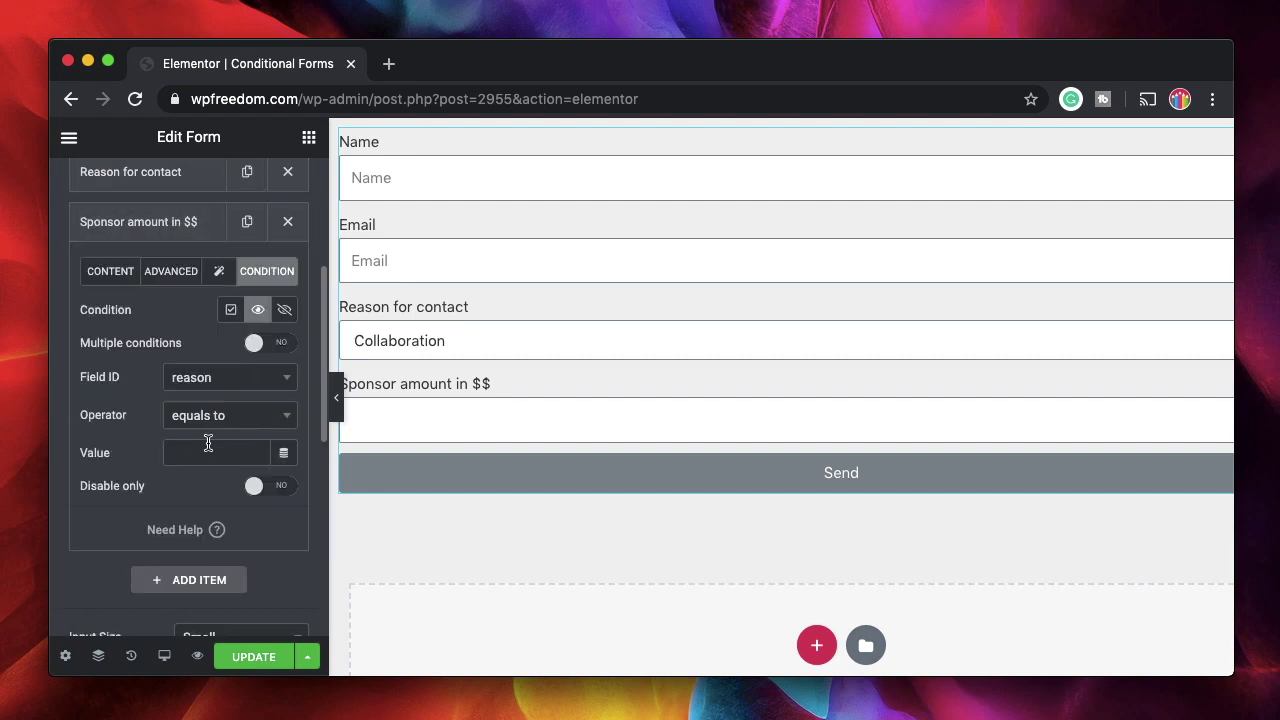
left_click(188, 457)
type("Sponsor")
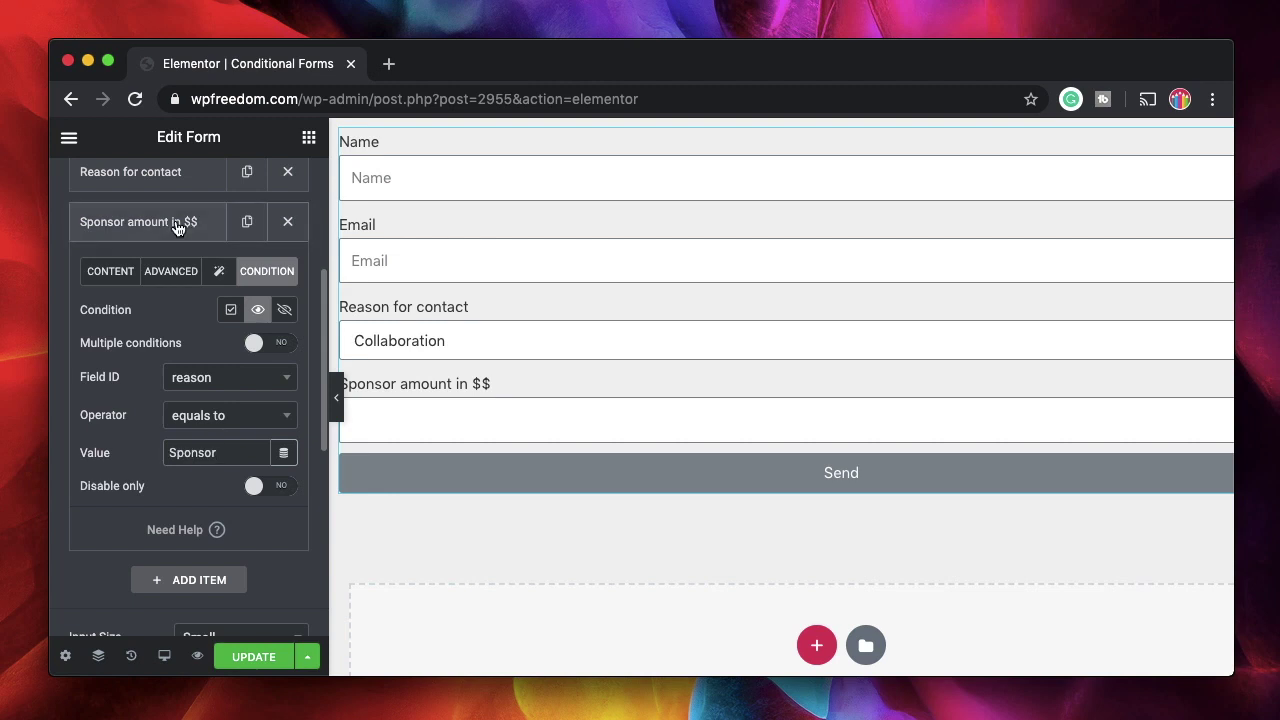
left_click(176, 226)
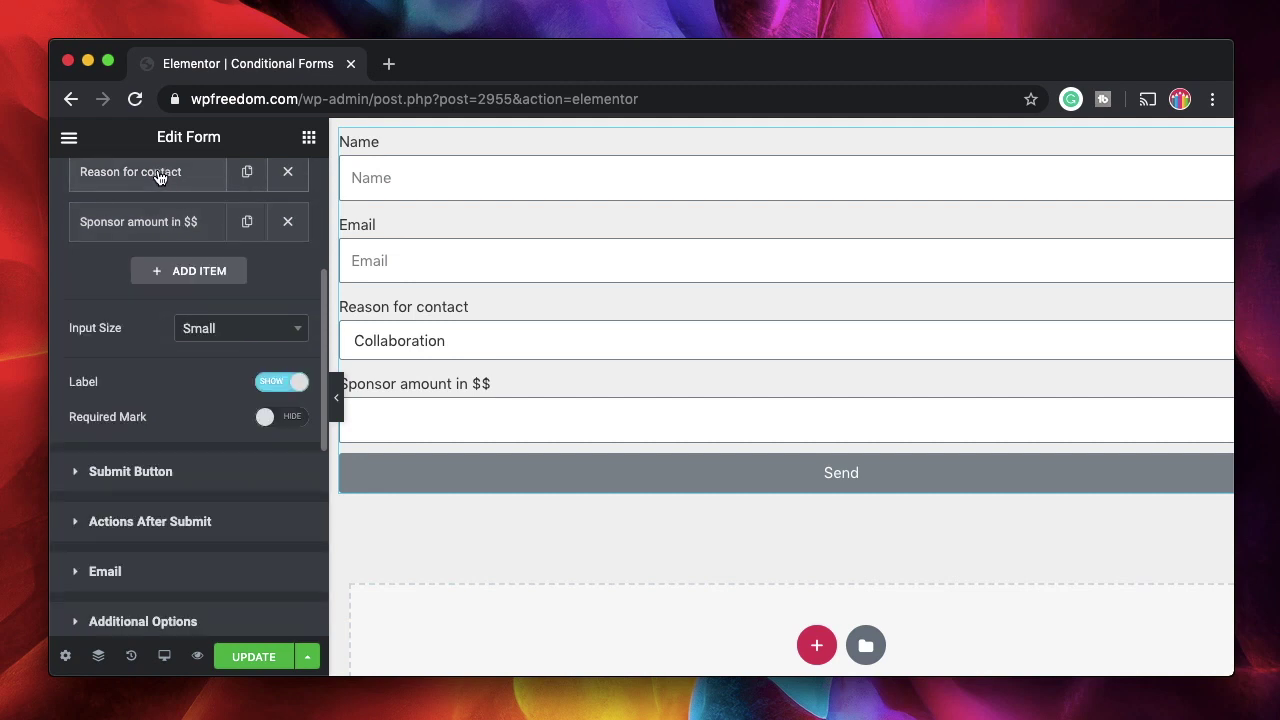
left_click(141, 228)
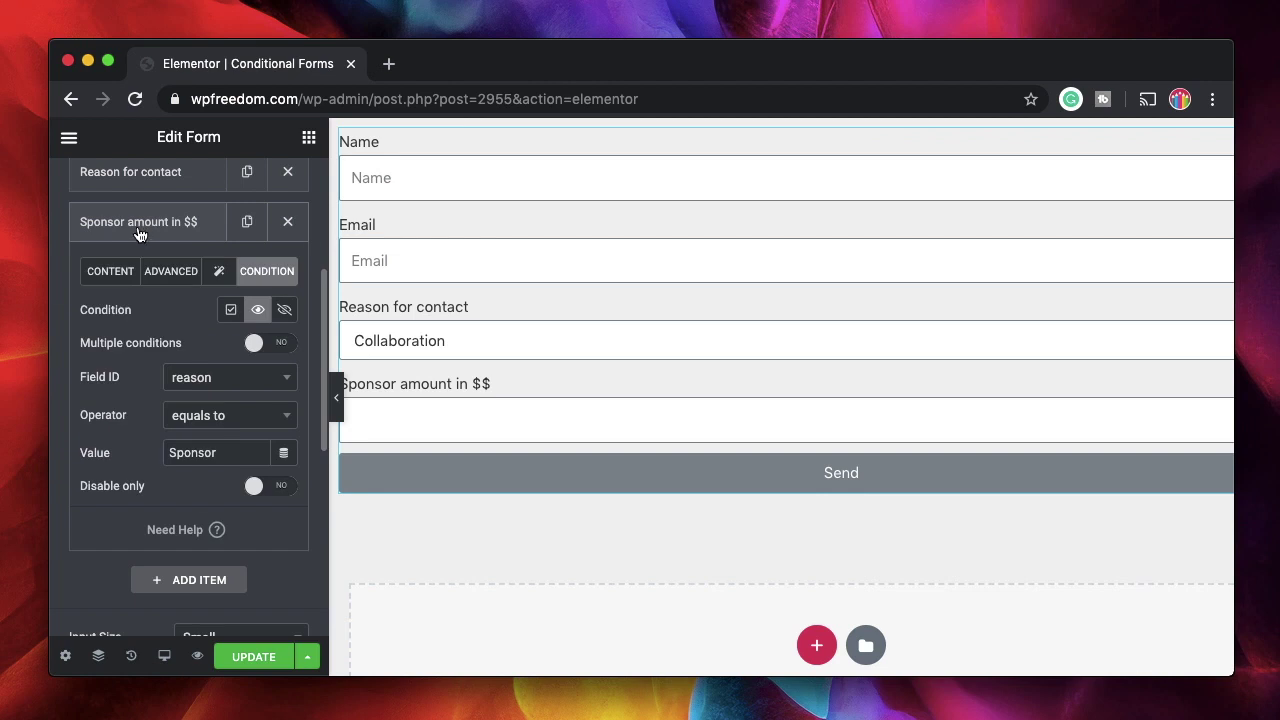
left_click(141, 230)
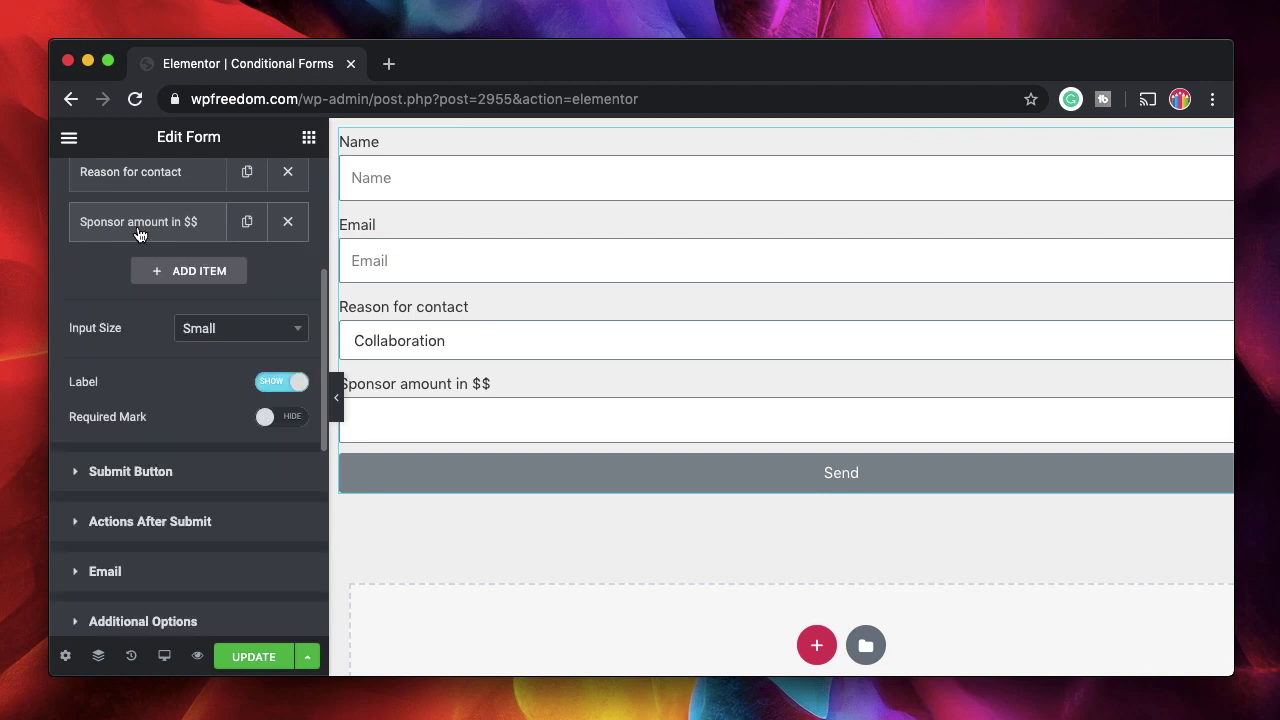
Add a new Select field labelled 'Placement of Ads'
left_click(175, 279)
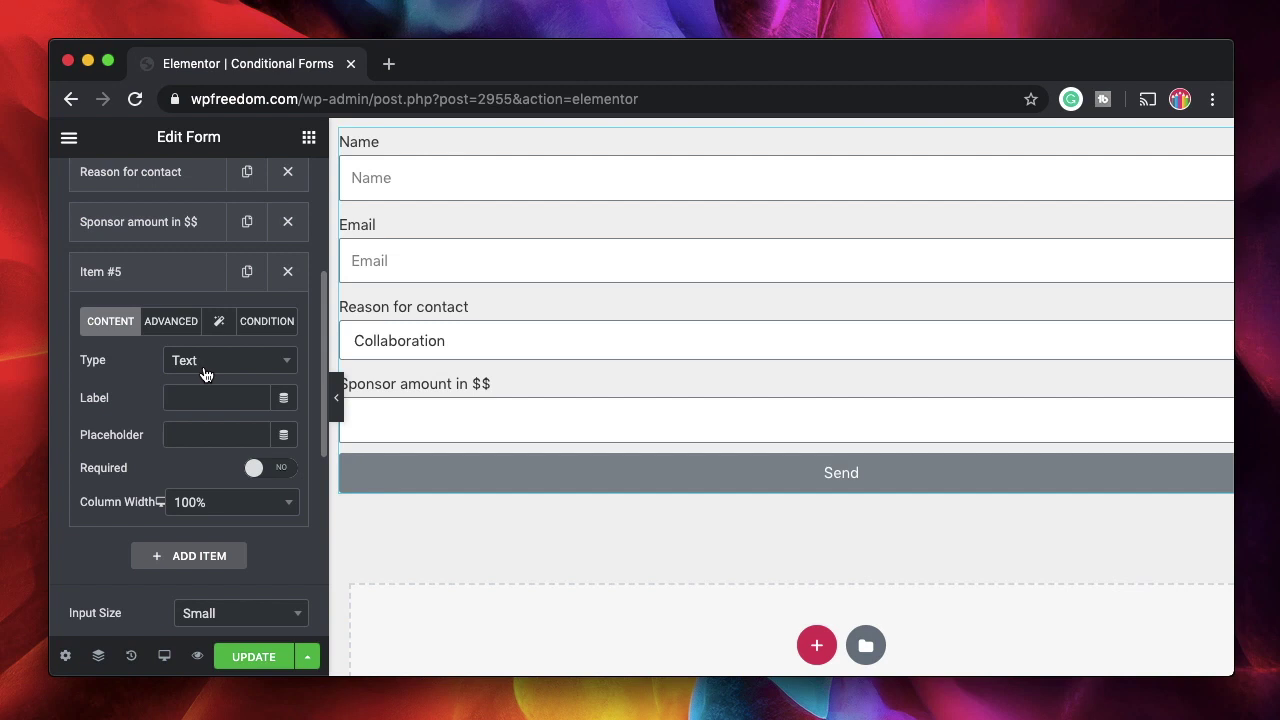
left_click(205, 368)
left_click(186, 566)
left_click(184, 398)
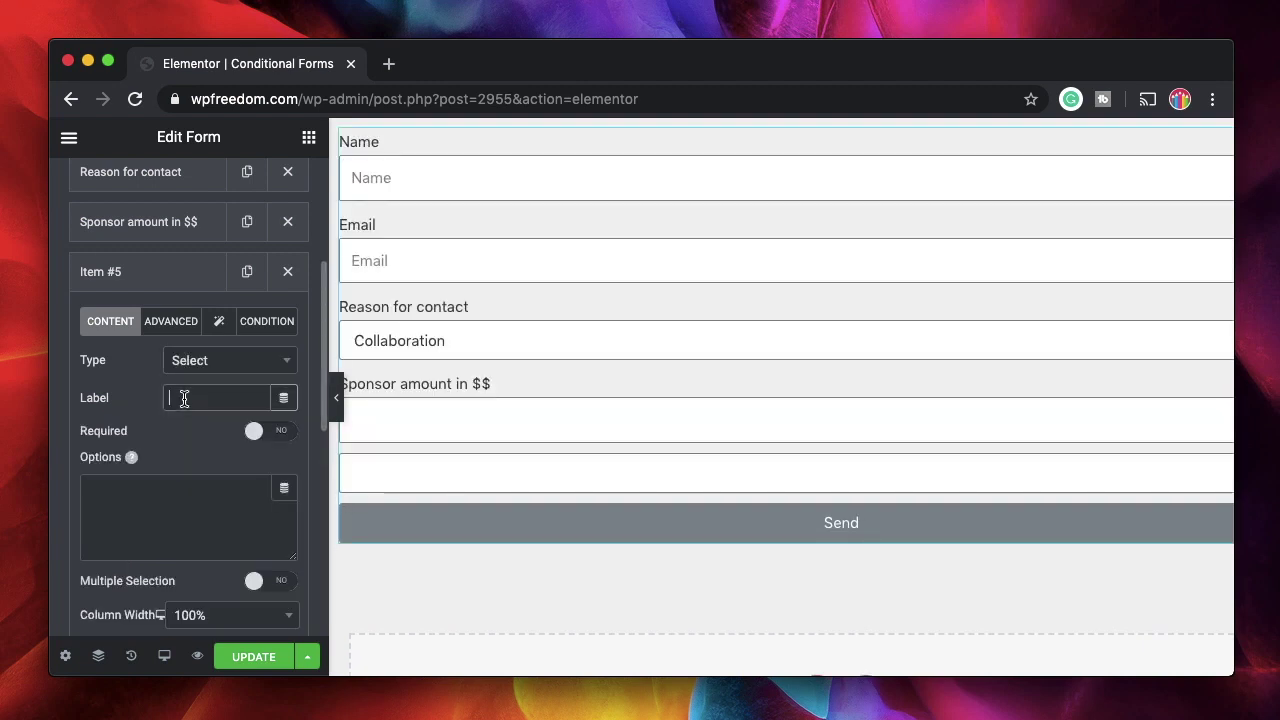
type("Plac")
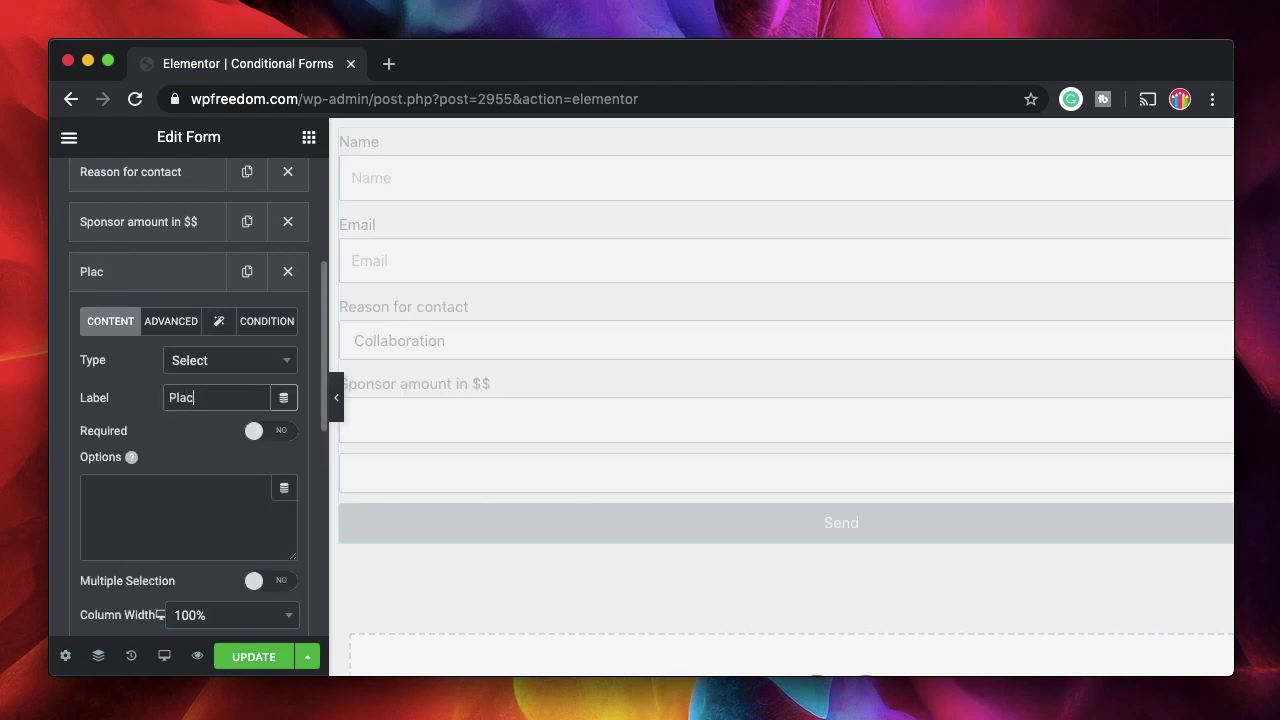
type("ement of Ads")
Enter the options Article Feed, Banner and Sidebar on separate lines
left_click(150, 488)
type("Ar")
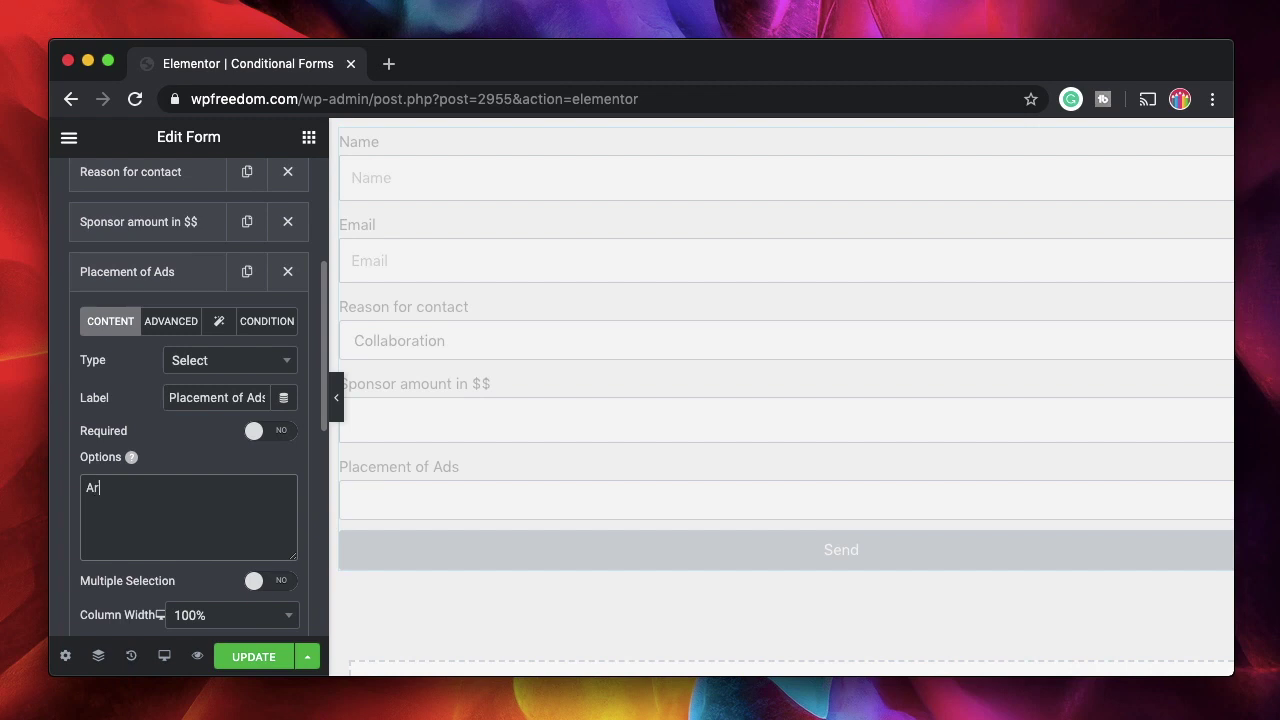
type("ticle Feed")
key("Return")
type("Banner ")
type("Sideba")
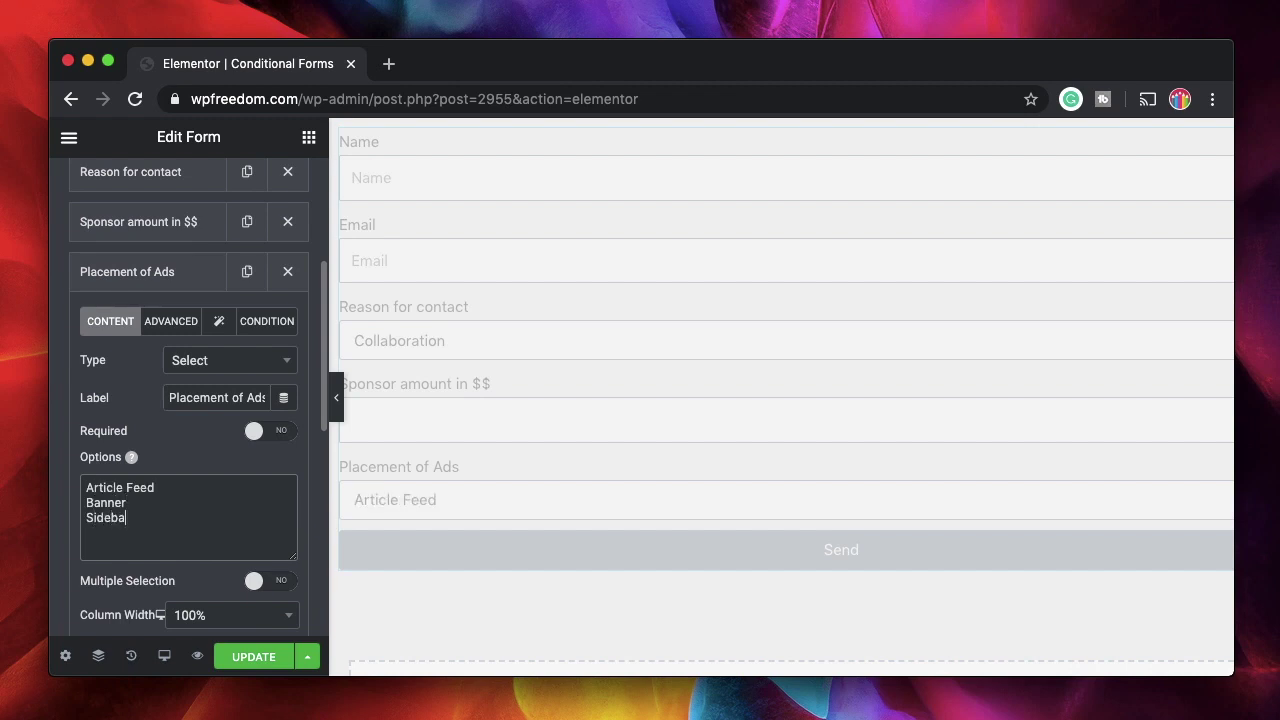
type("r")
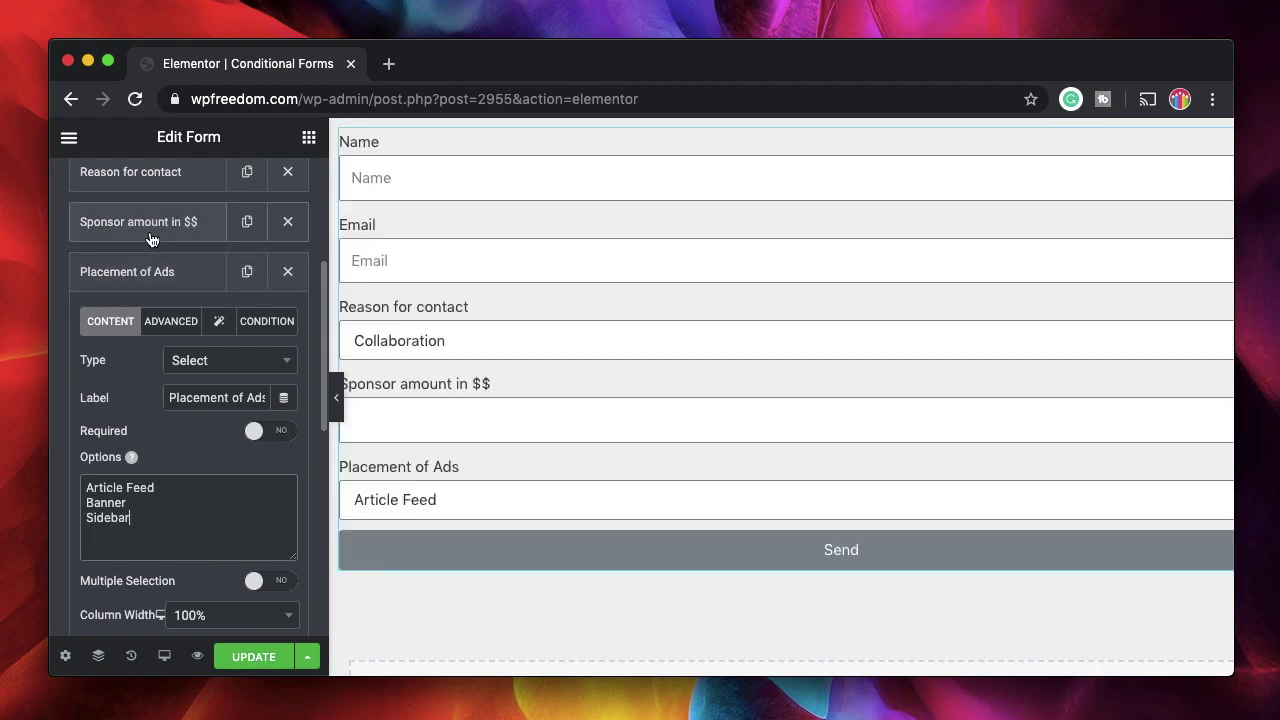
triple_click(120, 489)
double_click(113, 503)
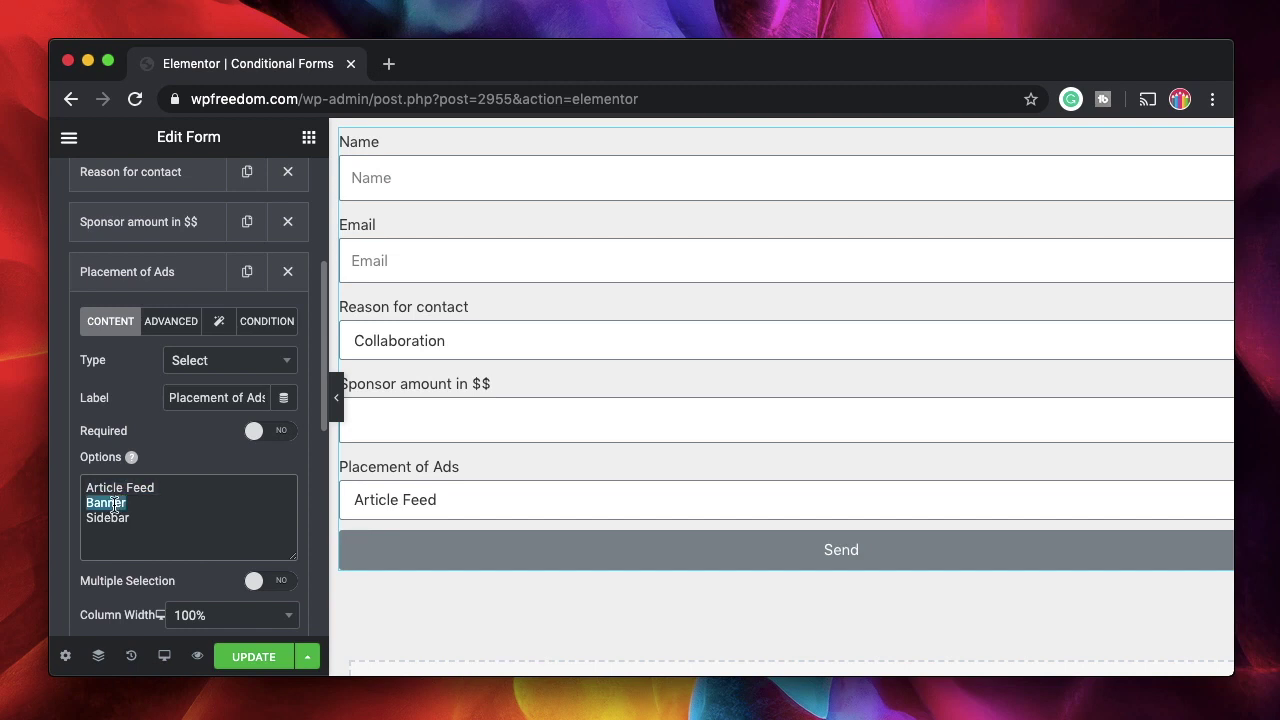
double_click(112, 517)
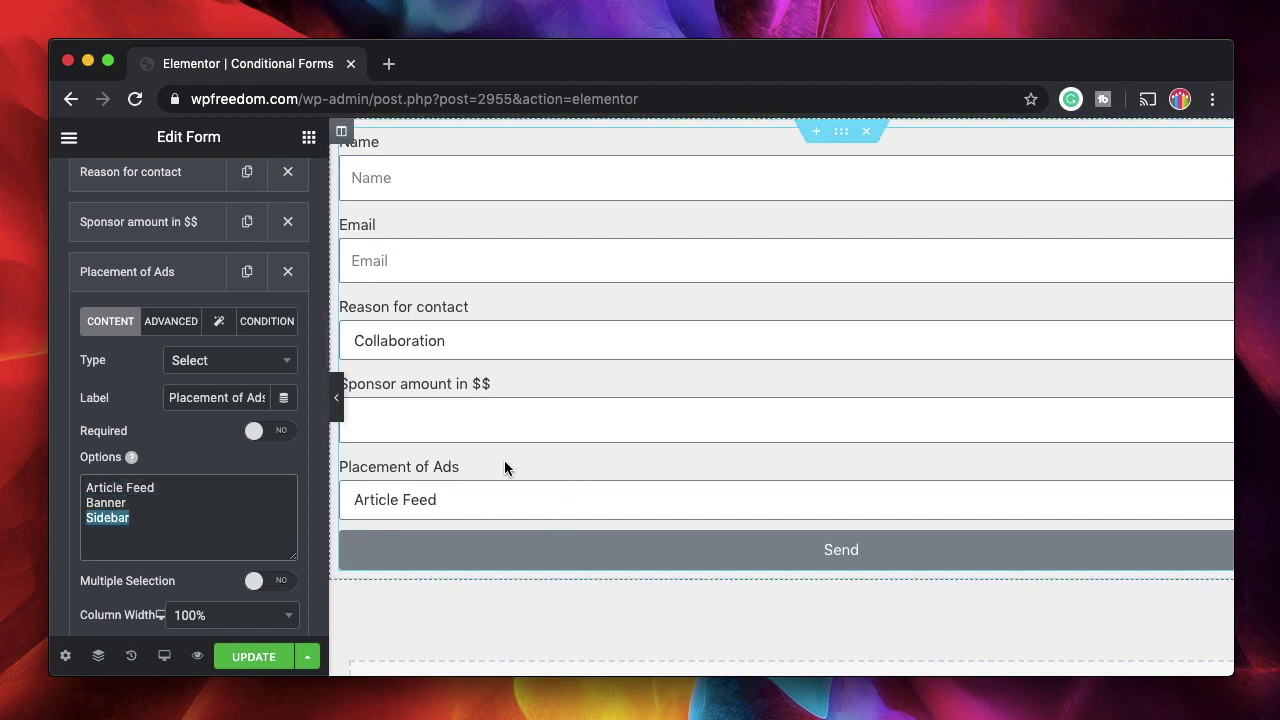
Give Placement of Ads a Show if condition on the sponsor amount field
left_click(250, 322)
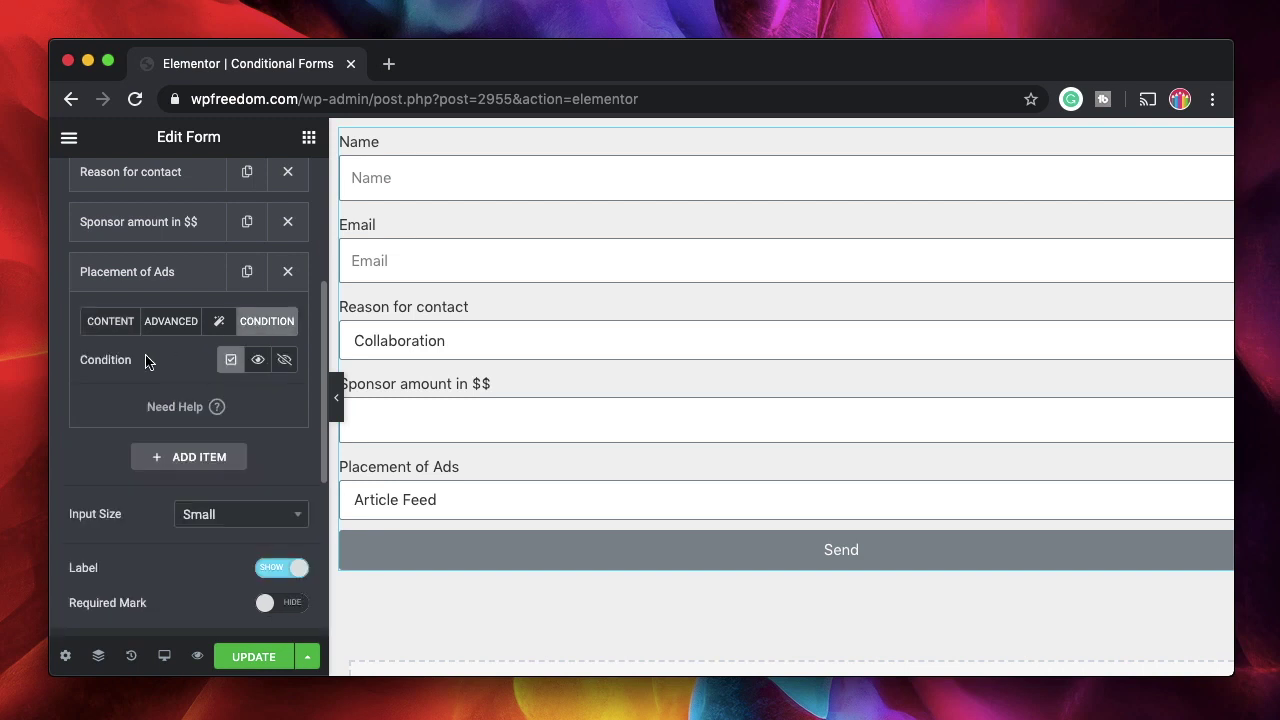
left_click(259, 363)
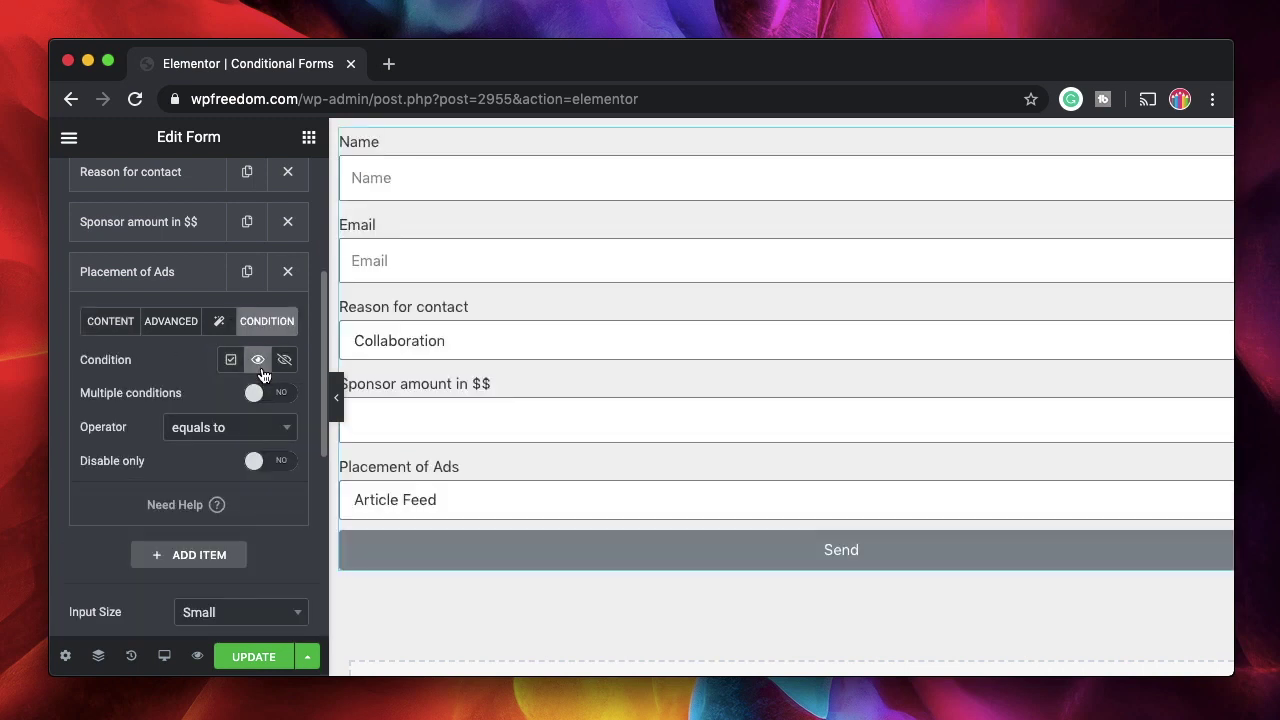
left_click(204, 428)
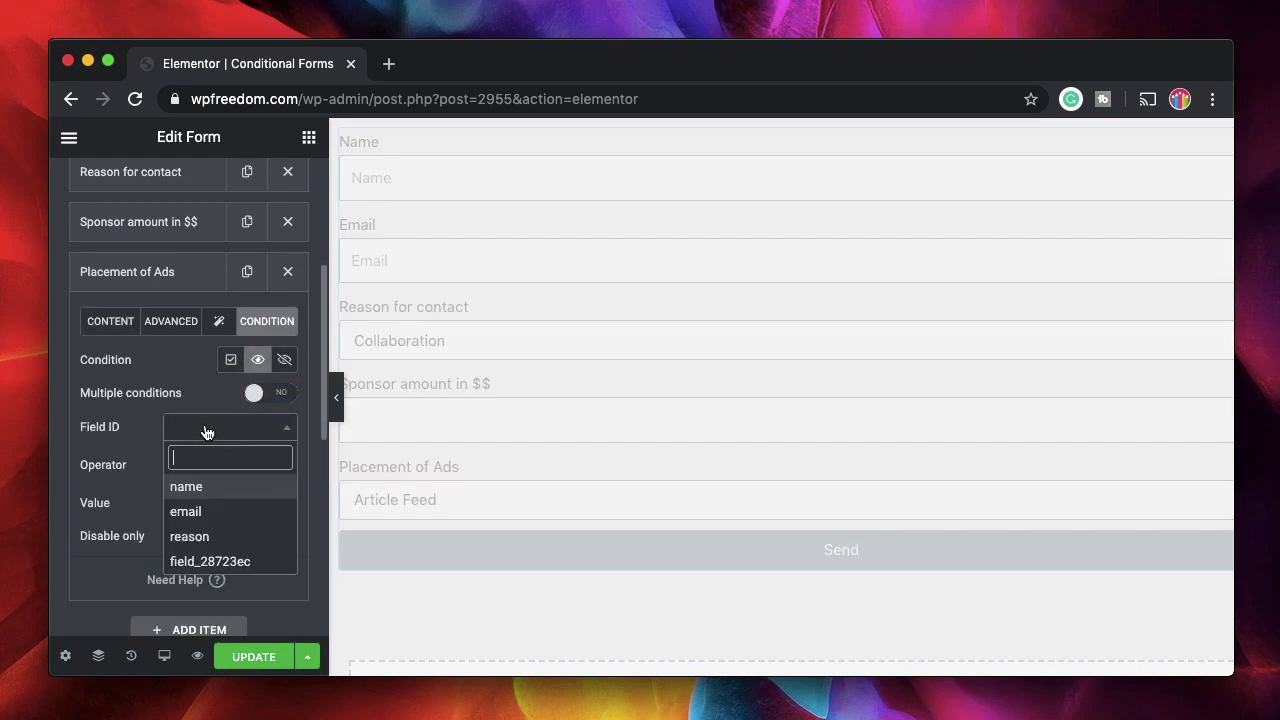
left_click(138, 278)
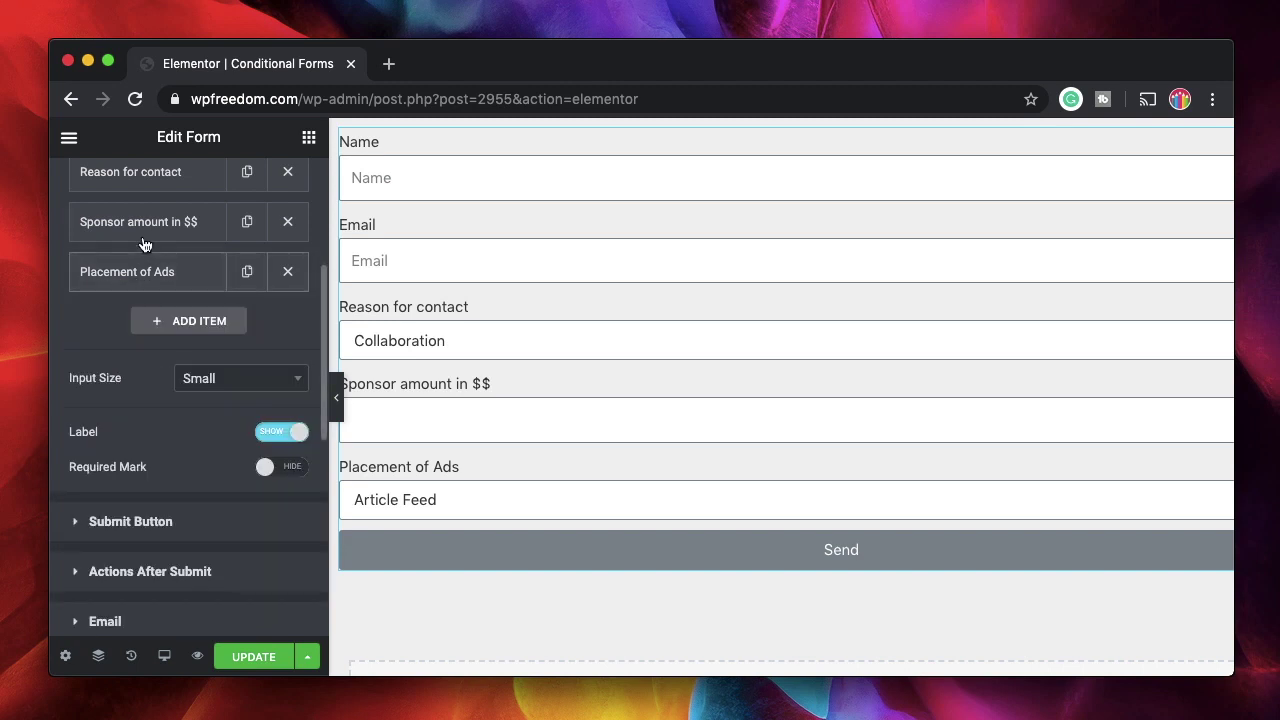
left_click(135, 237)
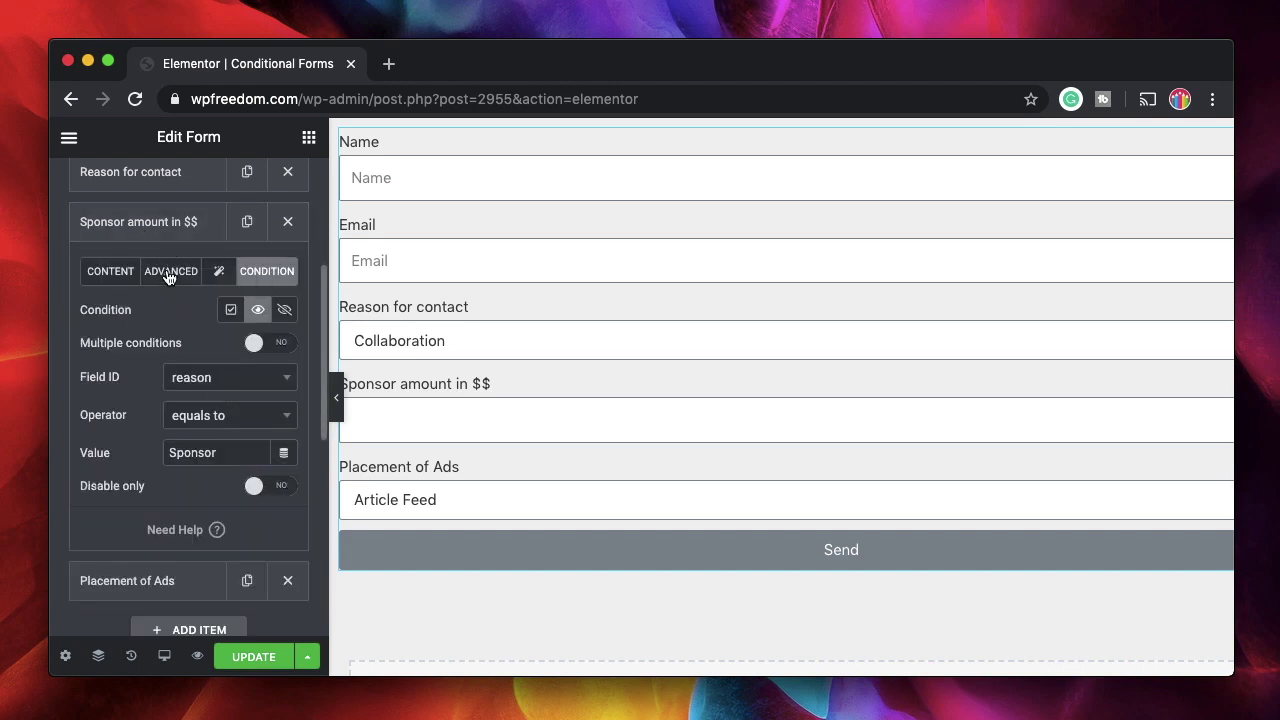
left_click(170, 275)
left_click(162, 238)
left_click(160, 275)
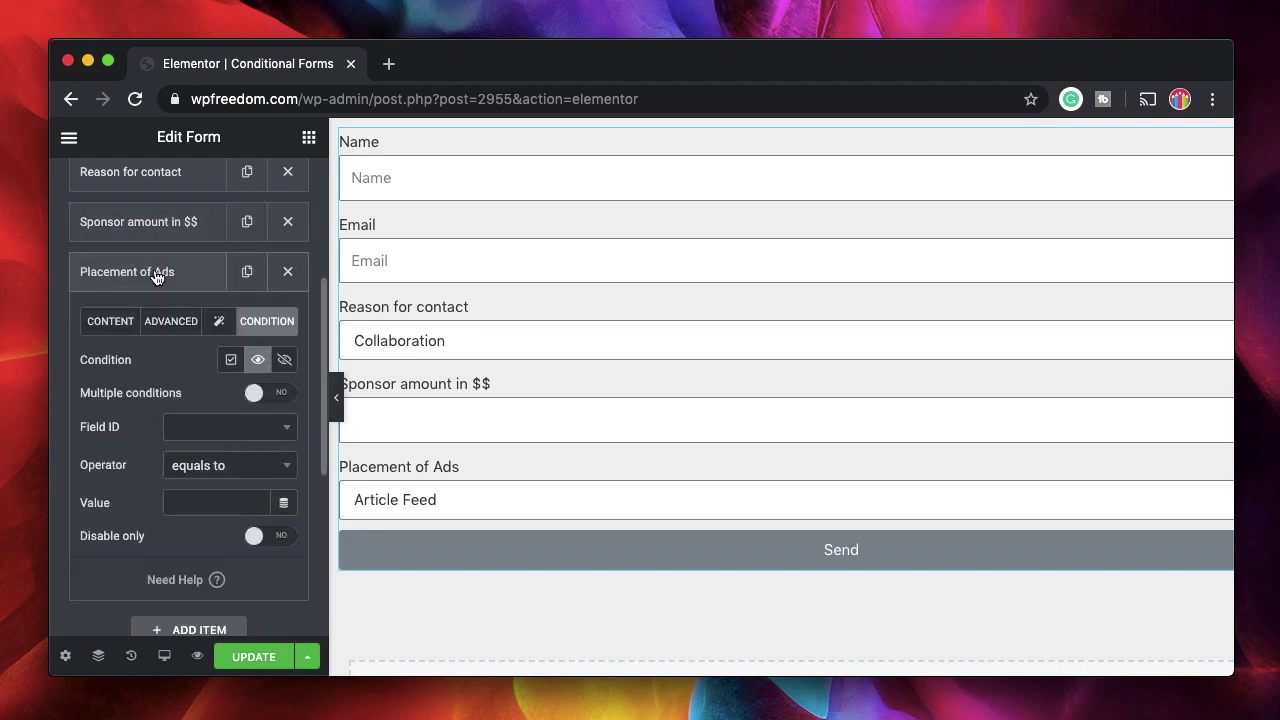
Set the condition operator to greater than or equal, with value 100
left_click(239, 475)
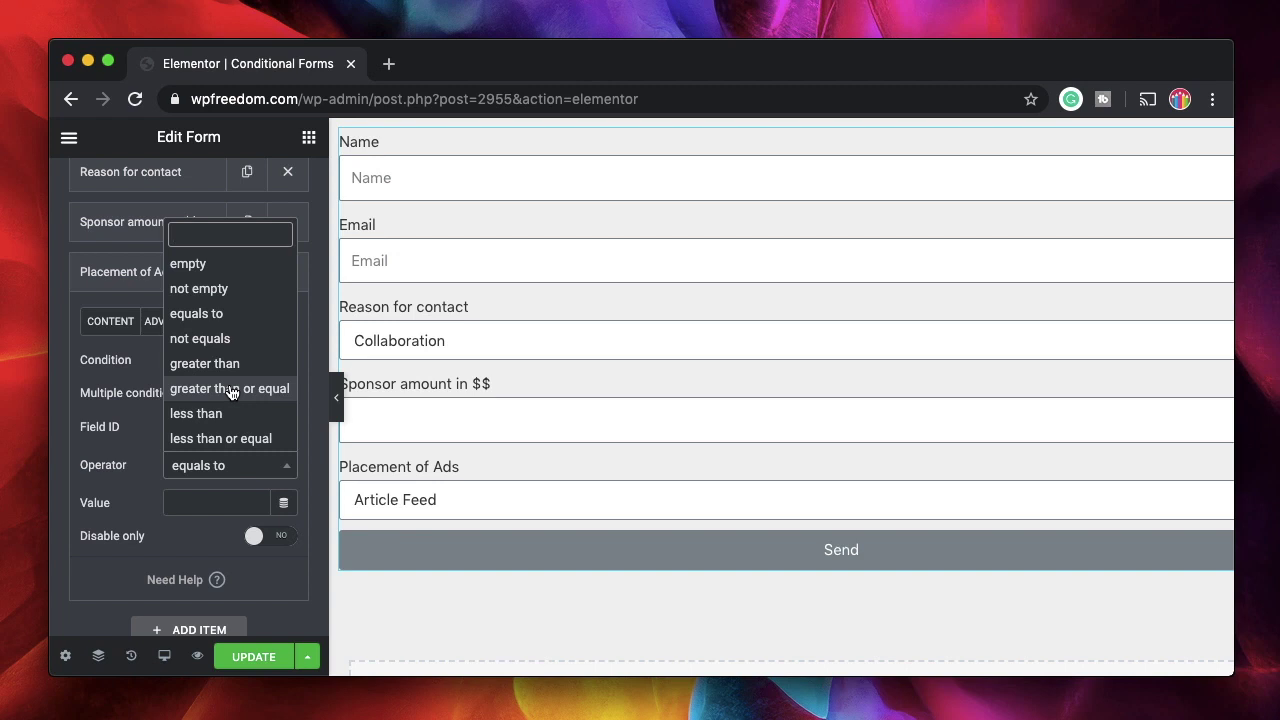
left_click(231, 389)
left_click(205, 502)
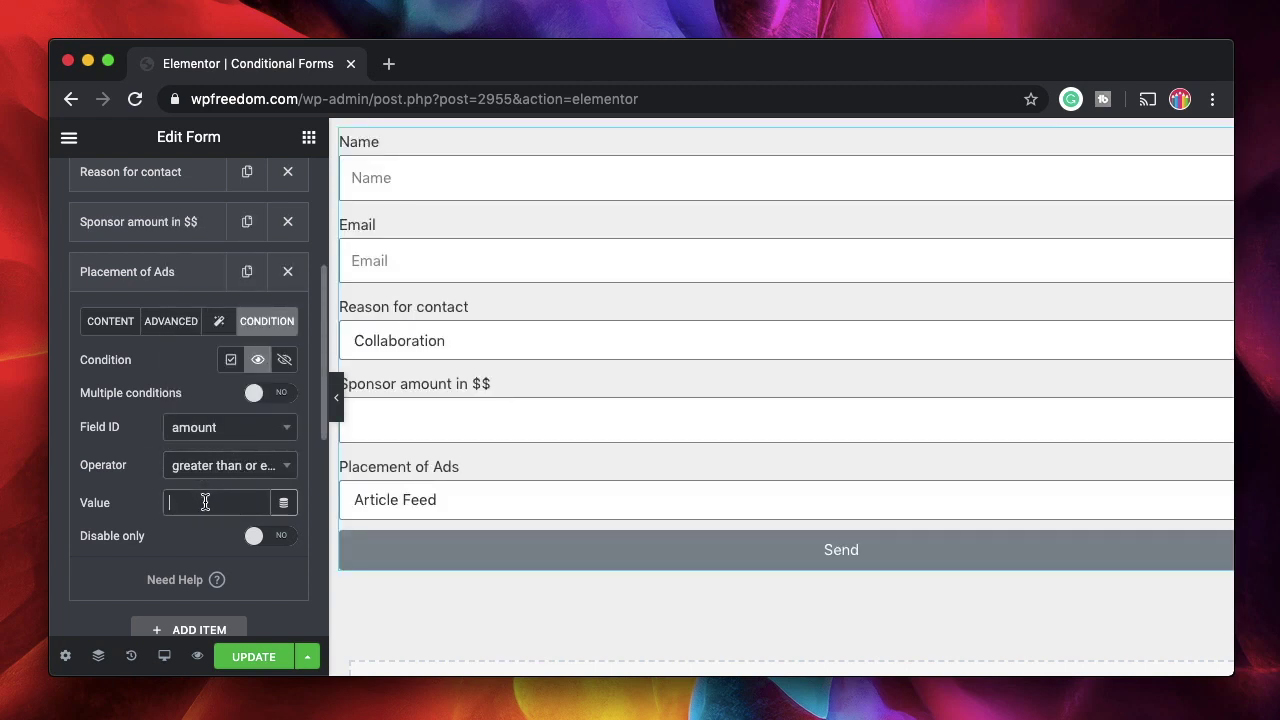
type("100")
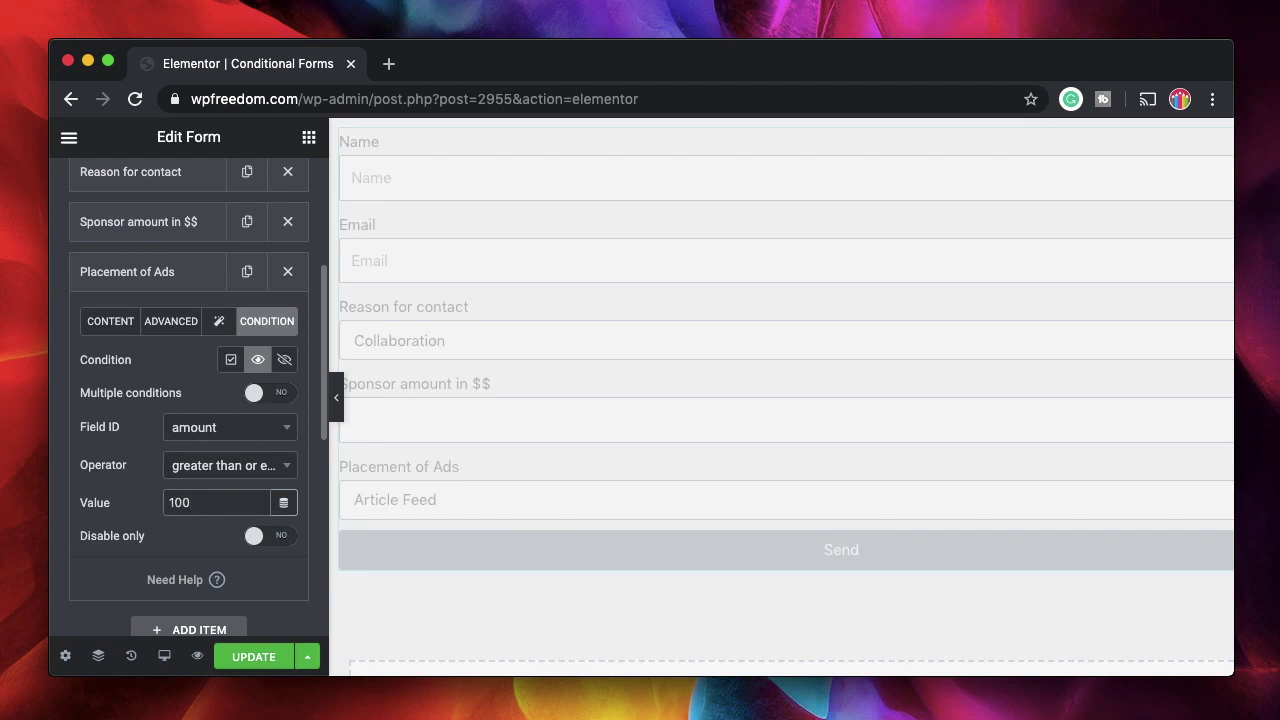
left_click(143, 279)
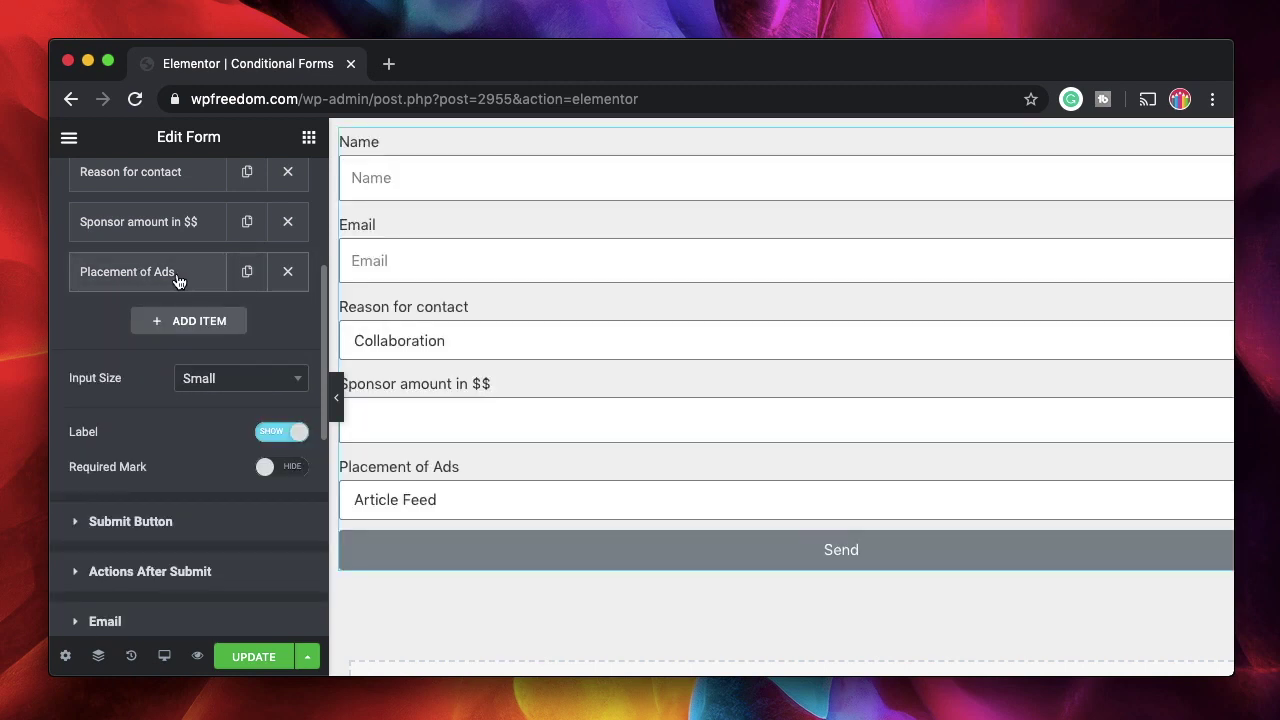
left_click(176, 280)
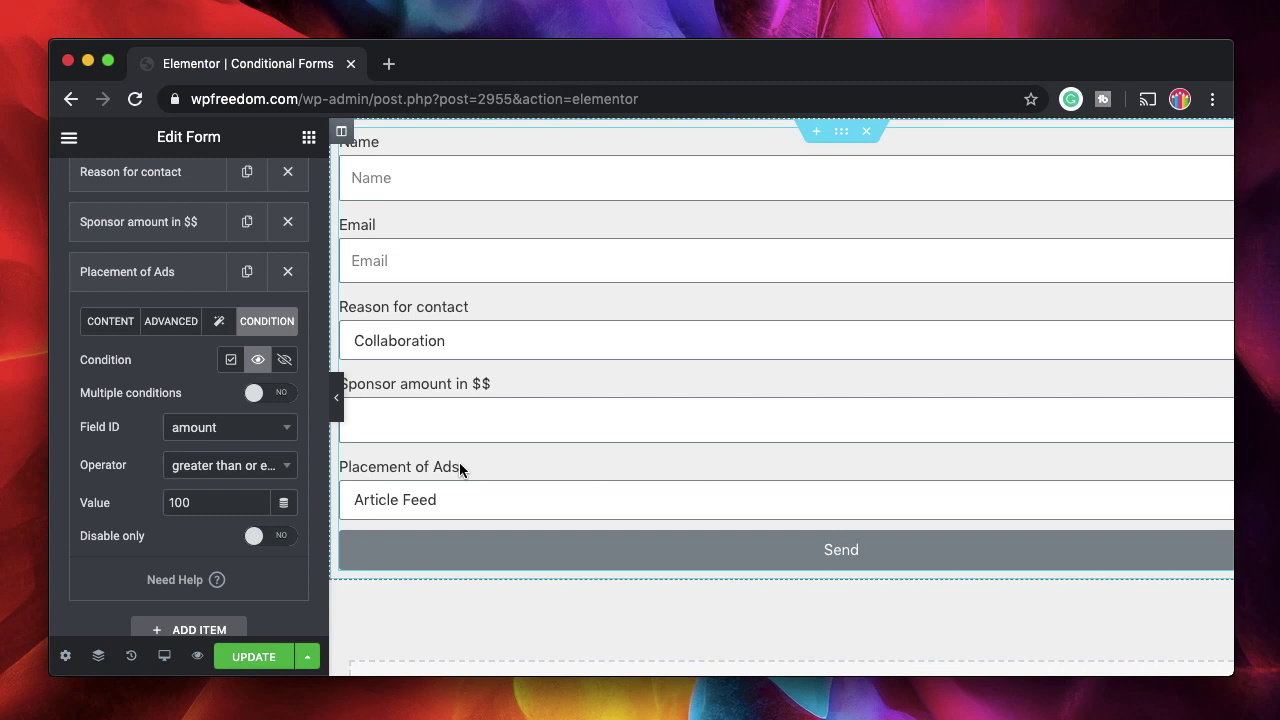
left_click(141, 277)
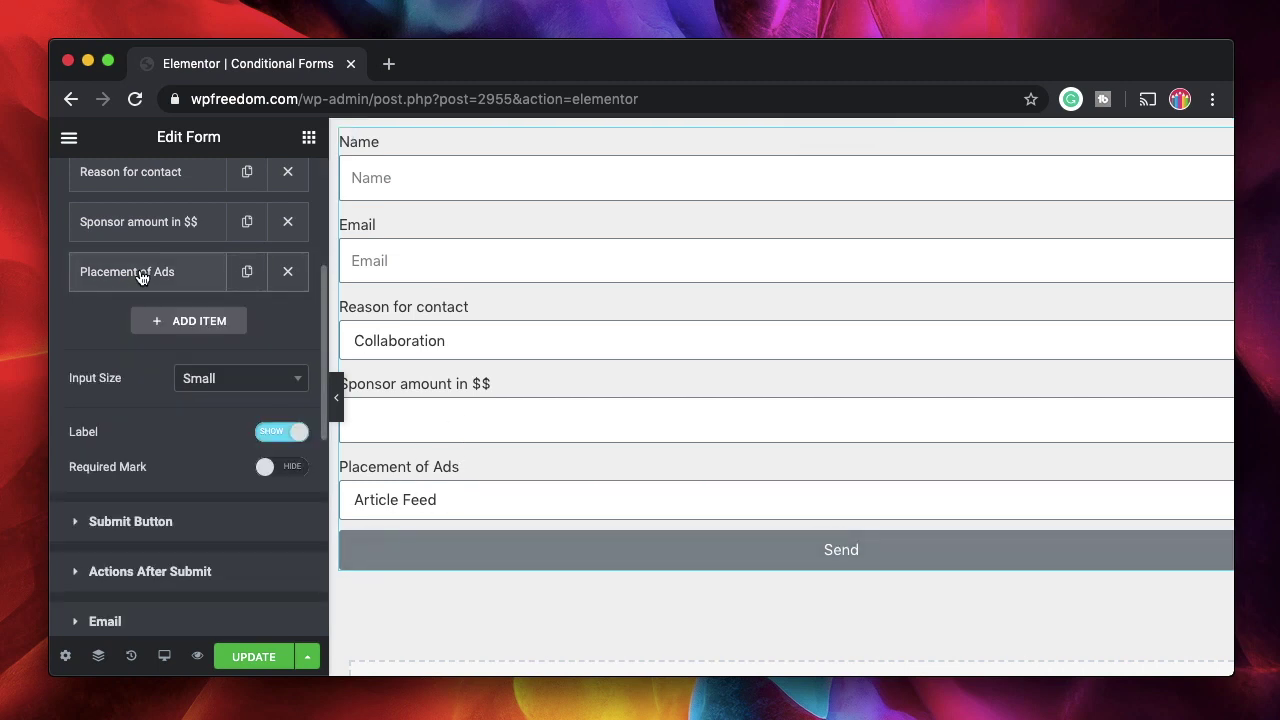
Save the form and open its preview in a new tab
left_click(244, 660)
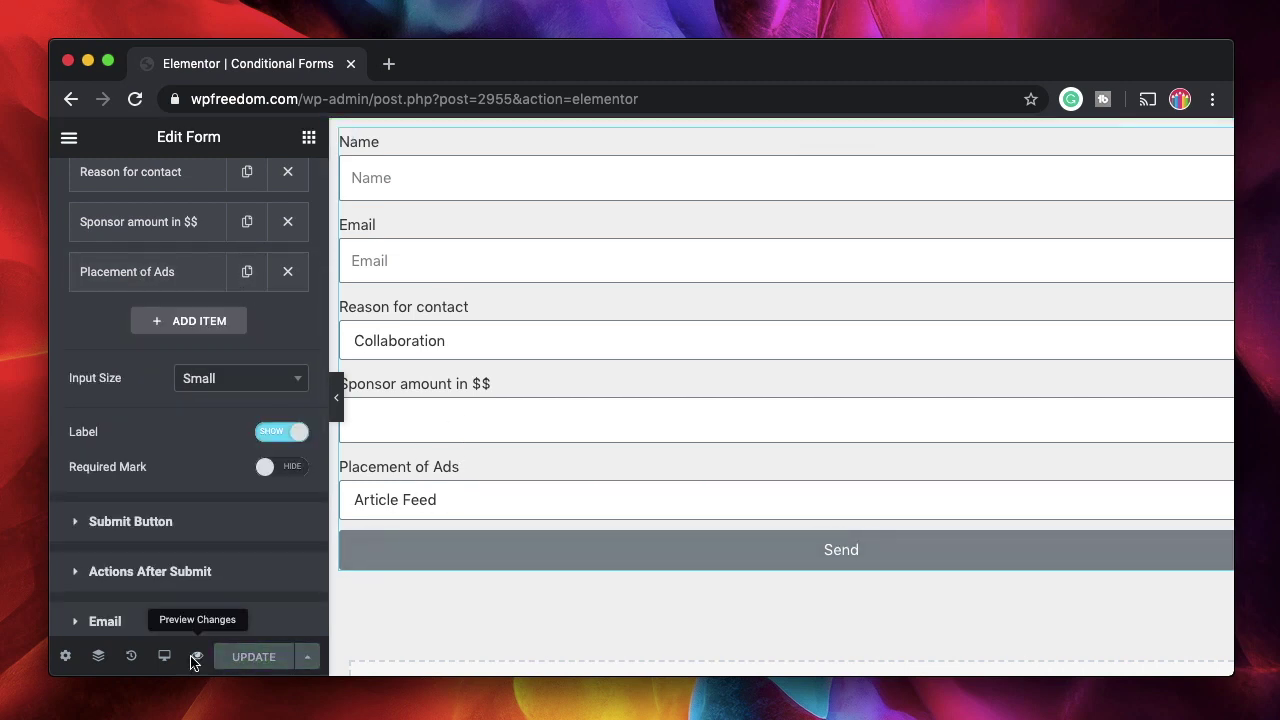
left_click(197, 656)
left_click(243, 72)
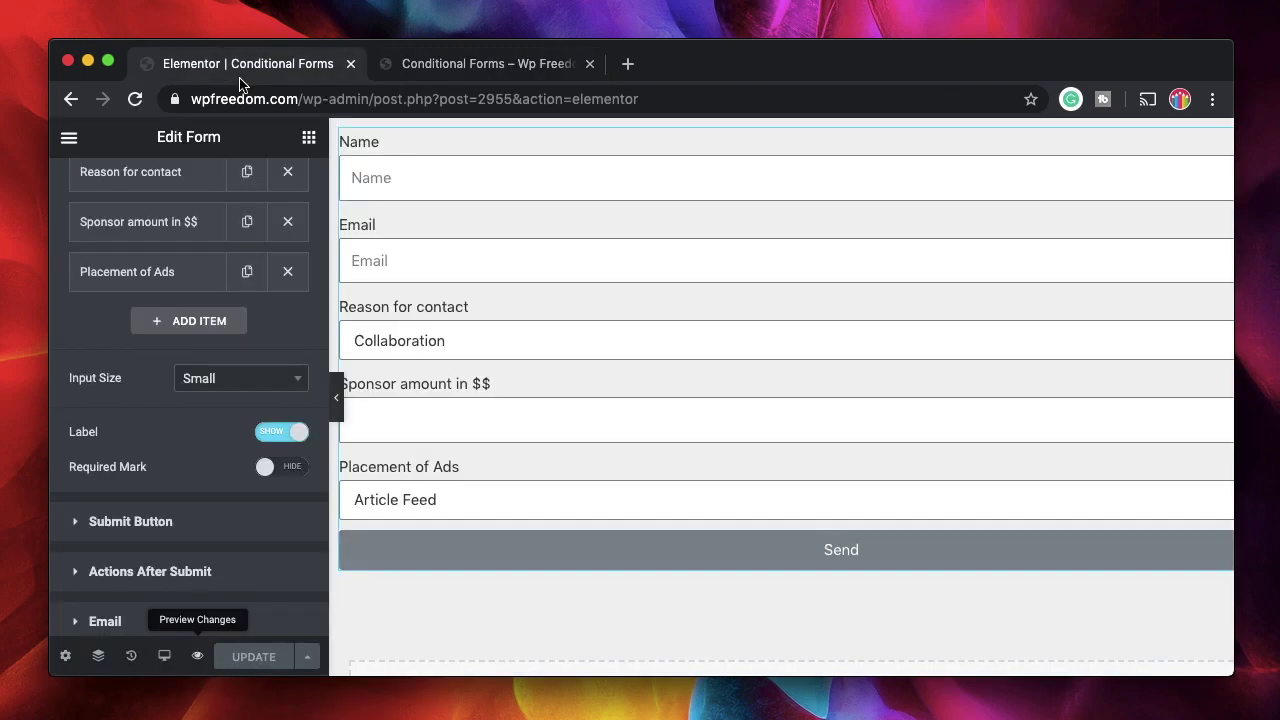
scroll(134, 306, "up", 3)
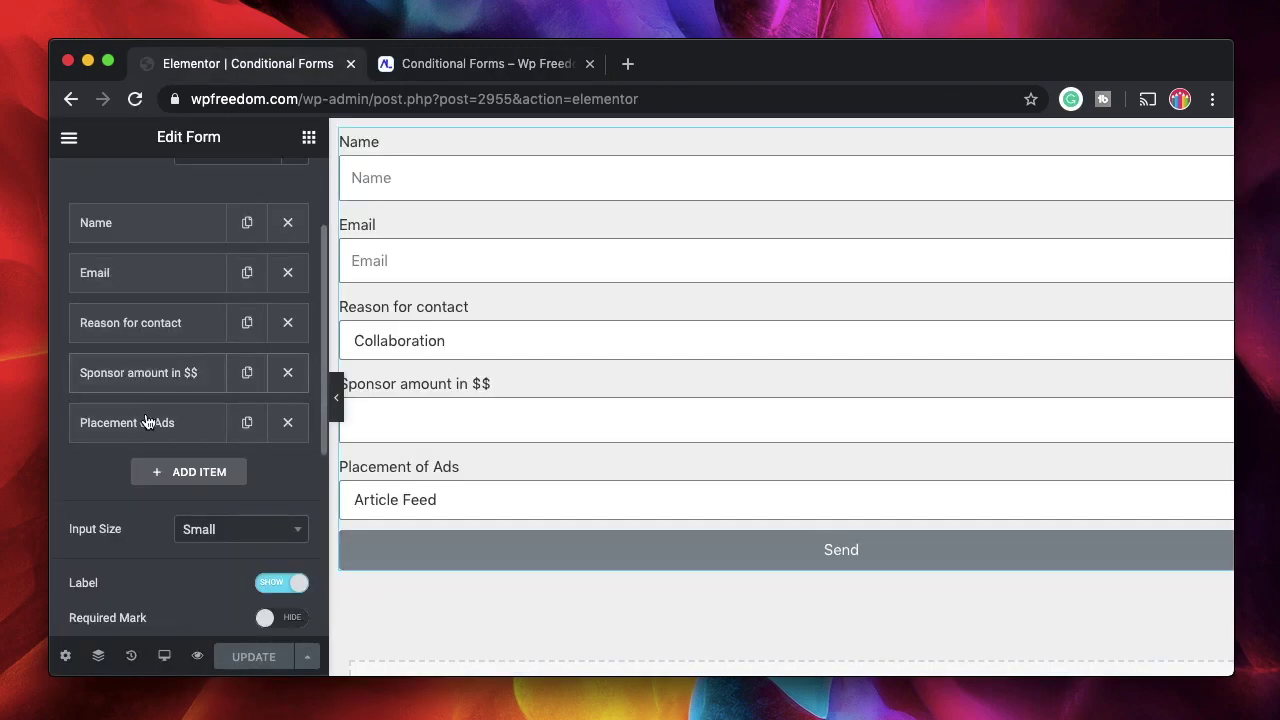
left_click(476, 66)
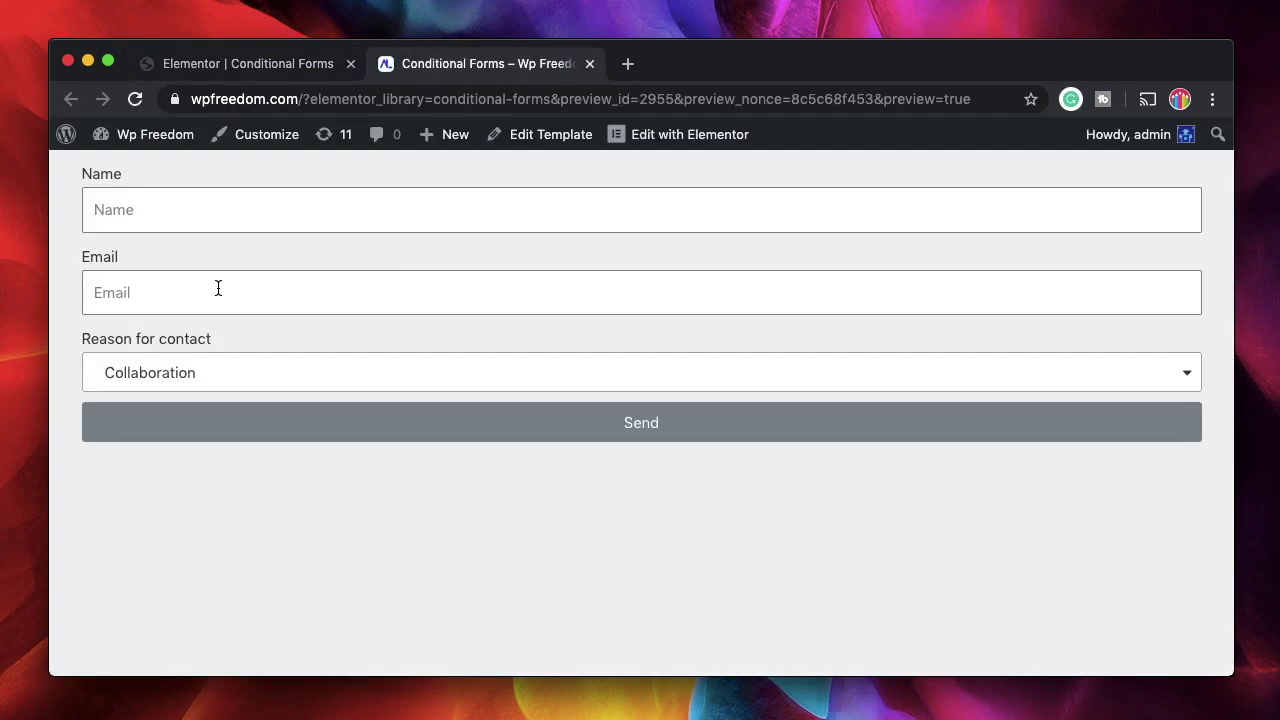
In the preview, choose Sponsor and enter sponsor amounts of 100, then 10
left_click(256, 376)
left_click(206, 490)
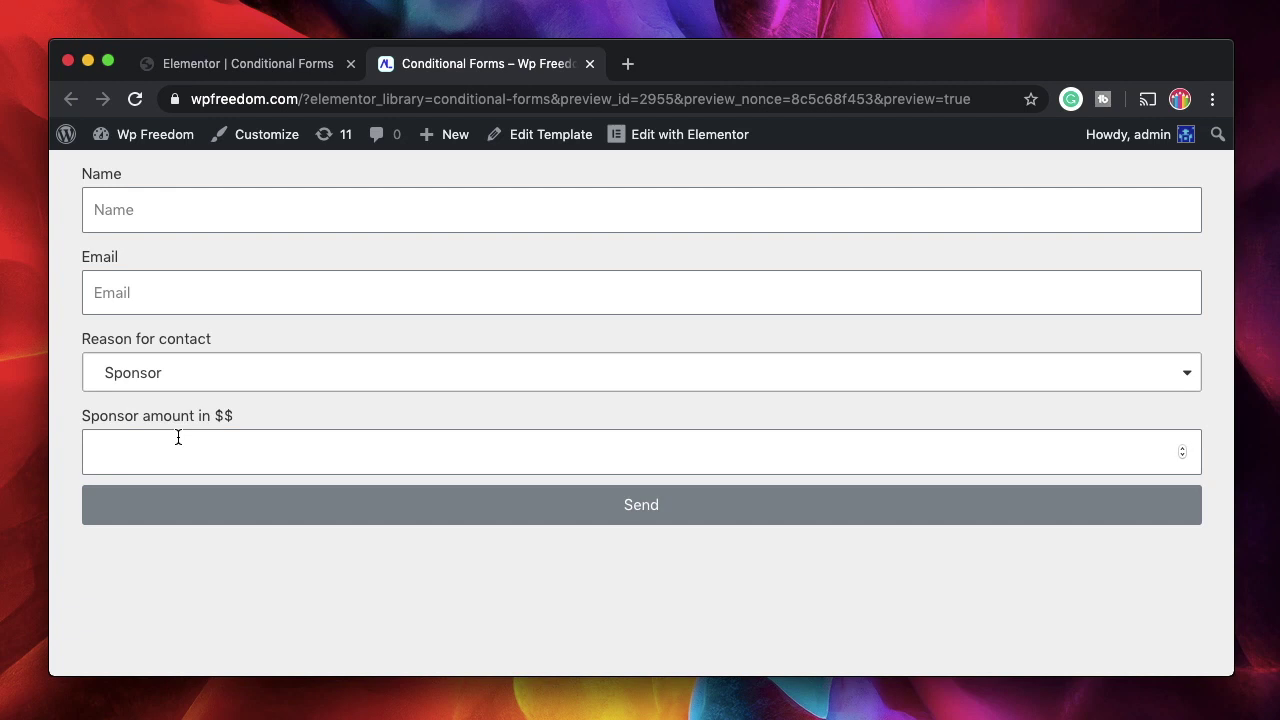
left_click(183, 450)
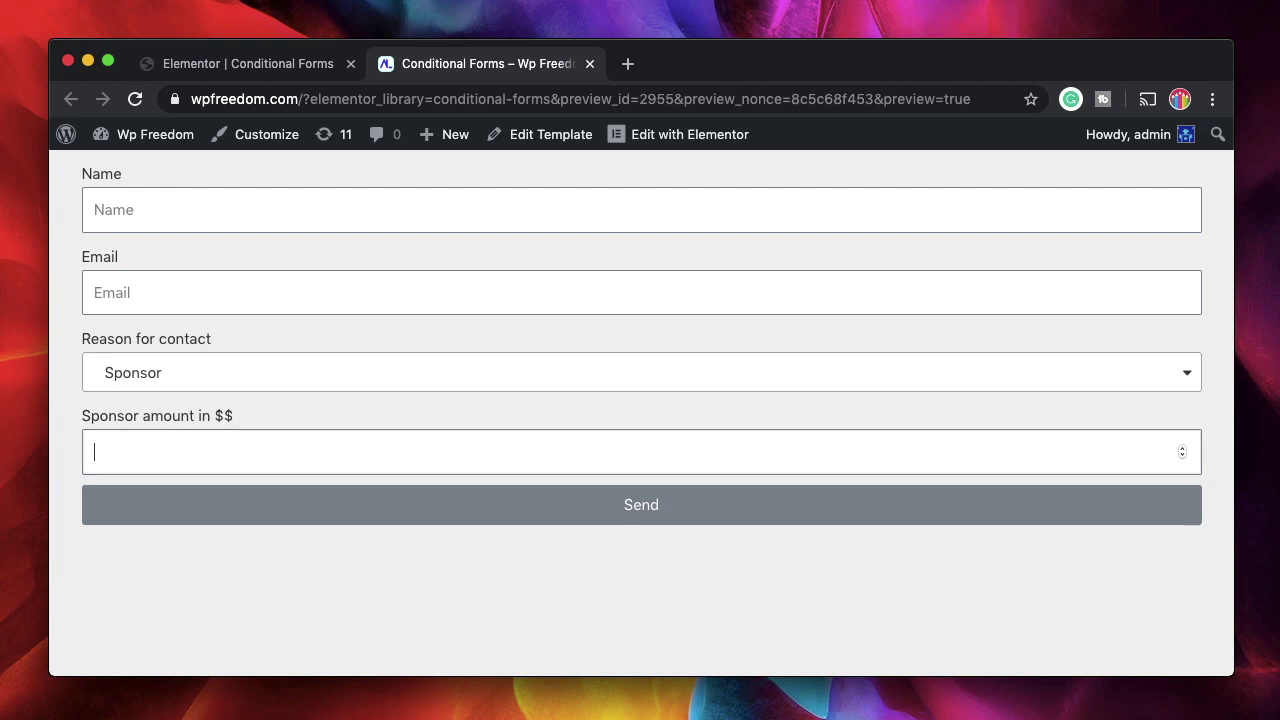
type("100")
key("BackSpace")
key("BackSpace")
key("BackSpace")
type("100")
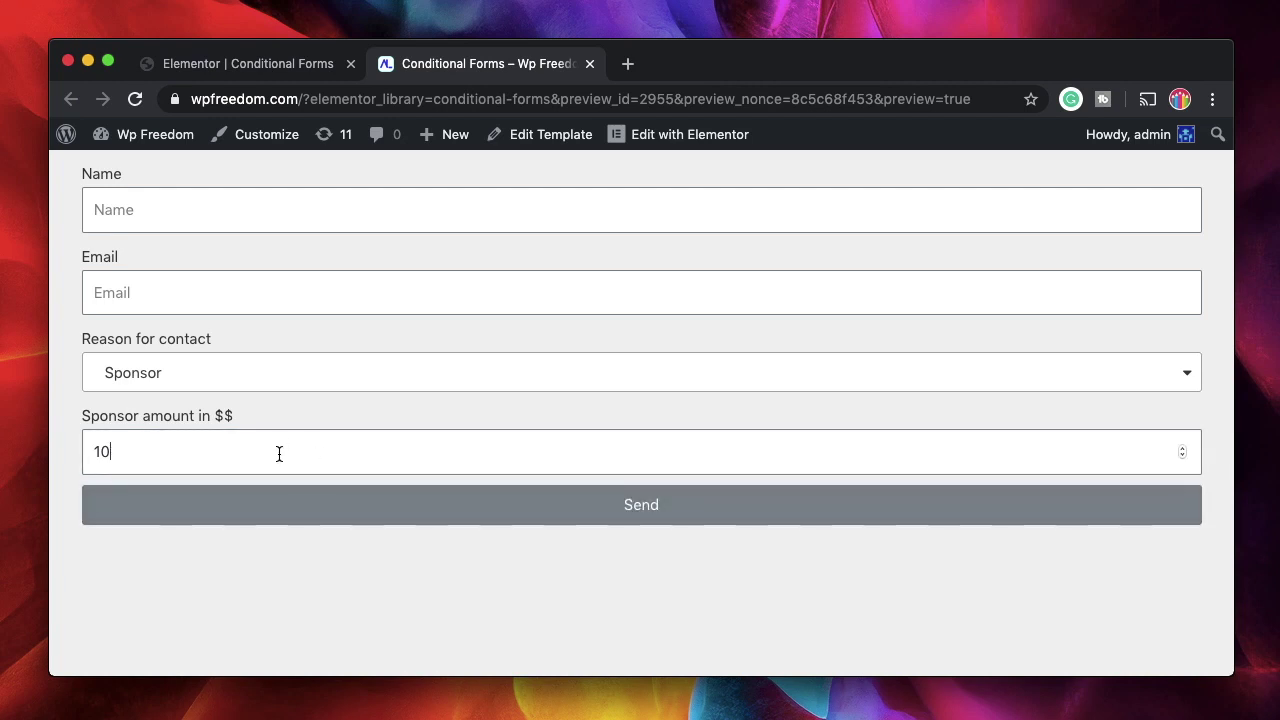
double_click(279, 454)
type("100")
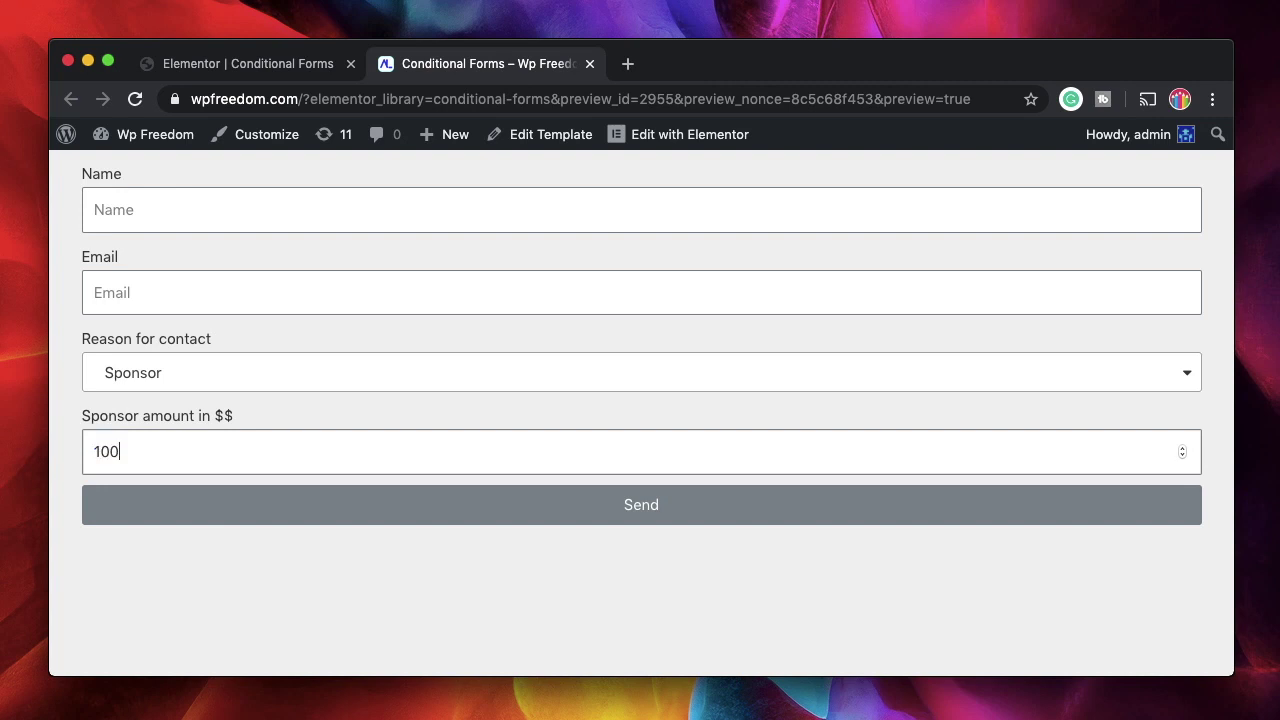
left_click(171, 594)
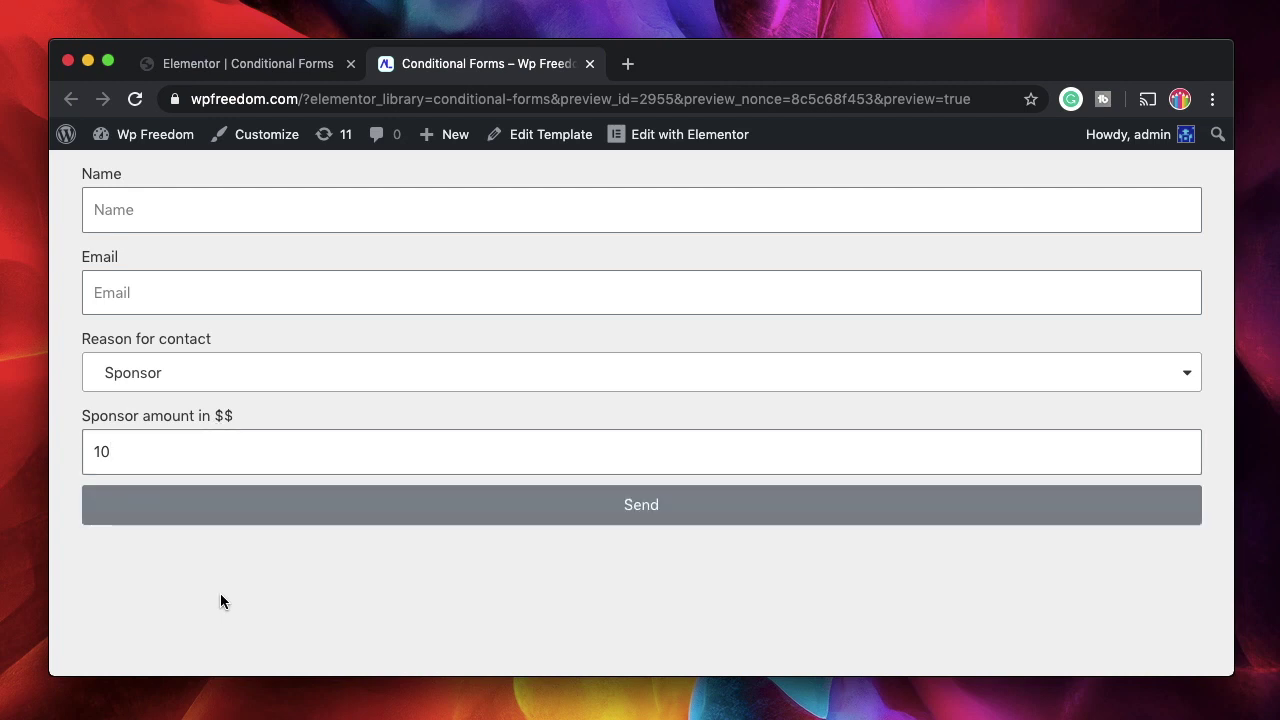
Keep Sponsor as the reason and try sending the form
left_click(205, 372)
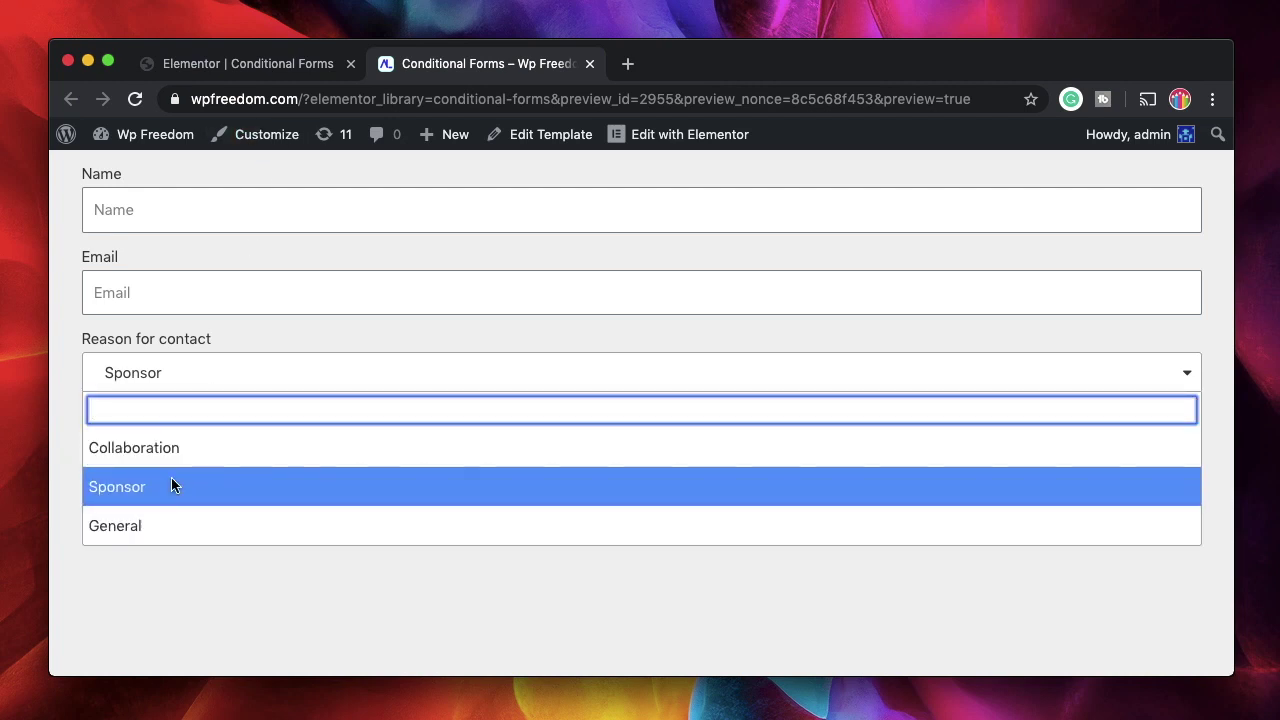
left_click(171, 486)
left_click(187, 511)
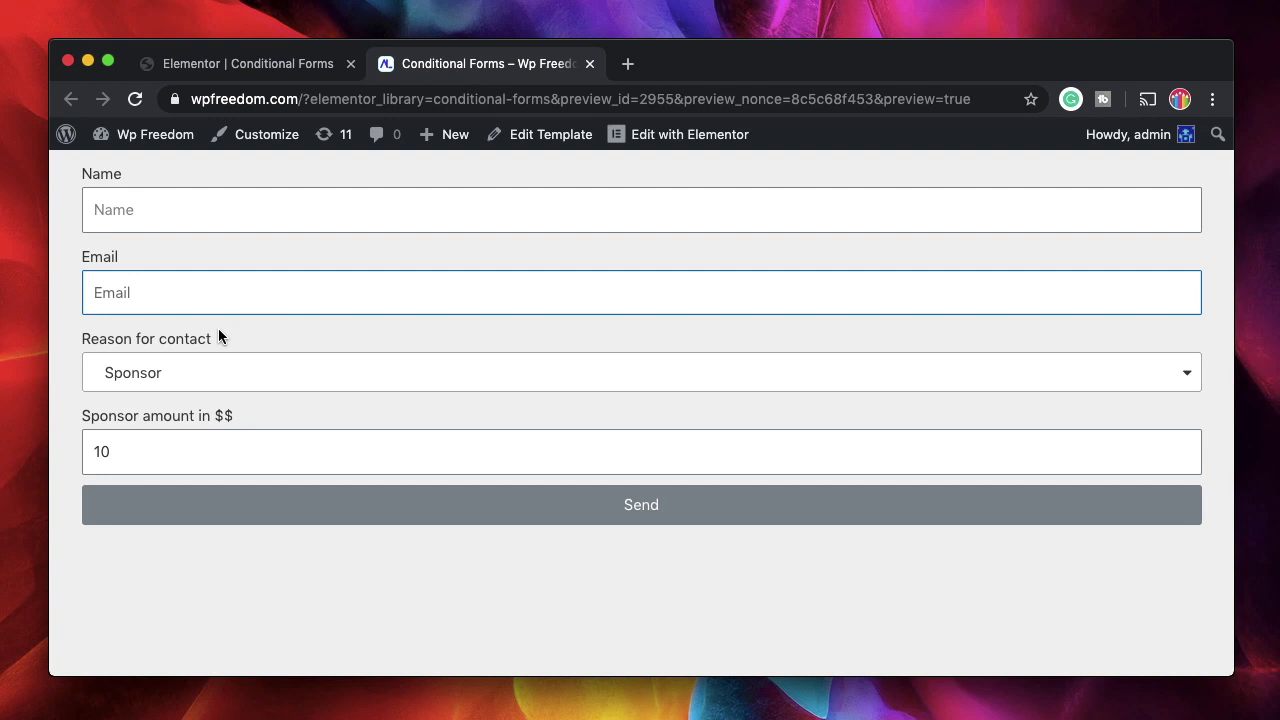
Keep a blank first option line above Article Feed in Placement of Ads
left_click(274, 60)
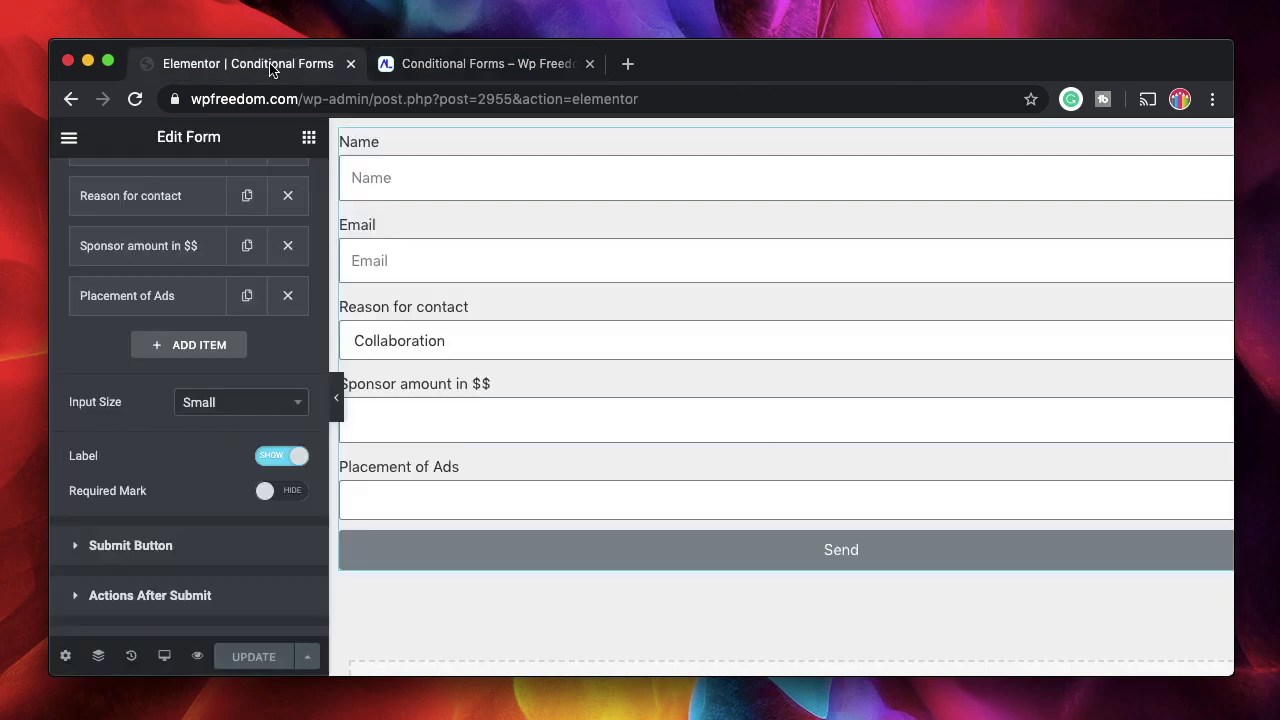
left_click(172, 246)
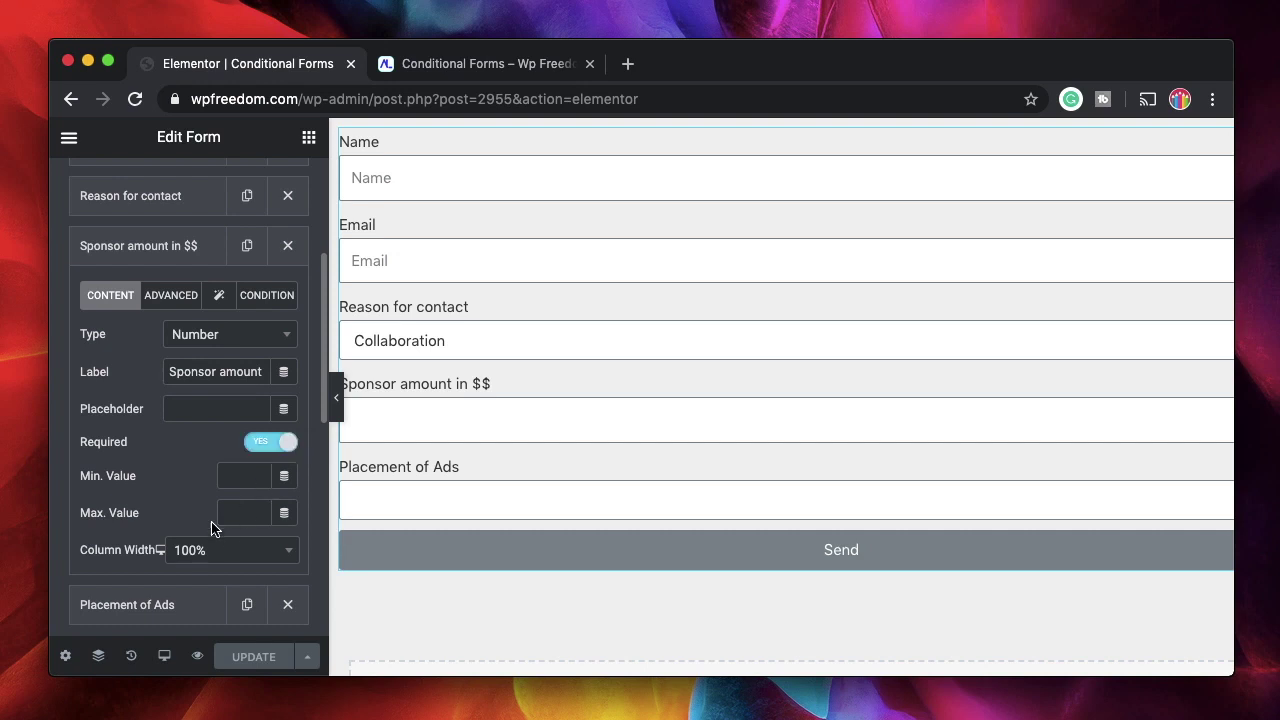
left_click(134, 258)
left_click(134, 295)
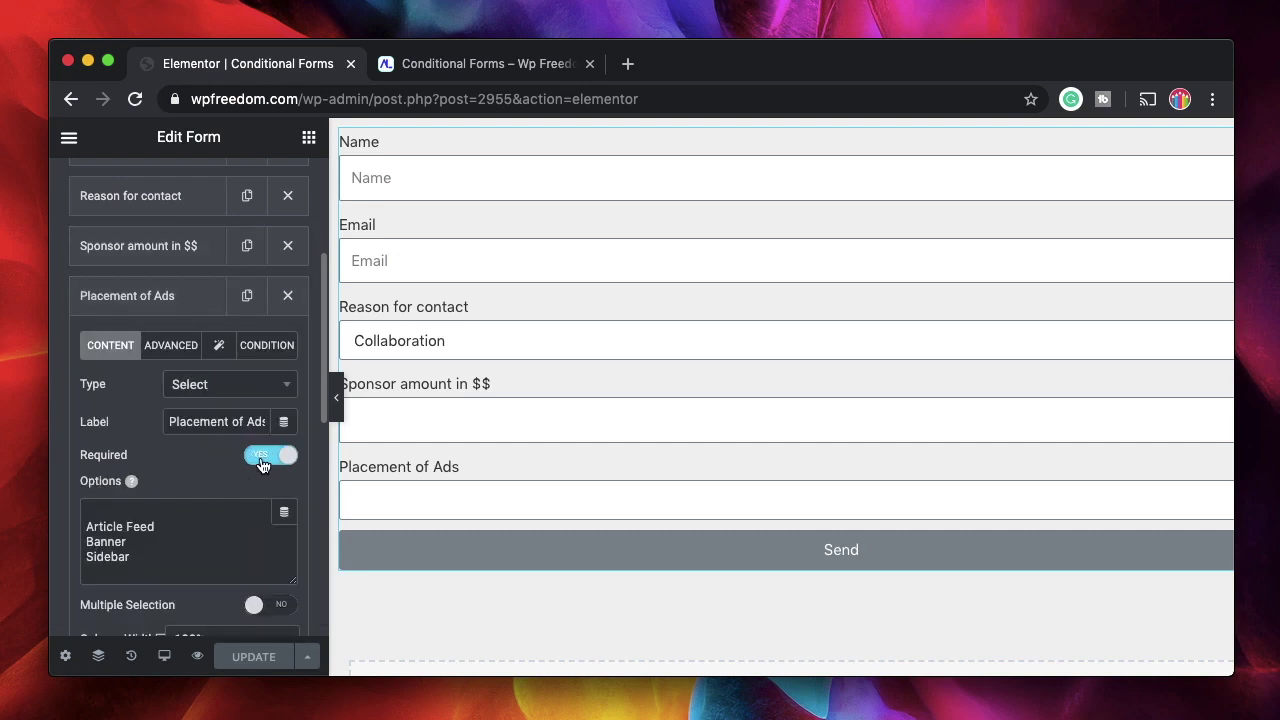
left_click(138, 295)
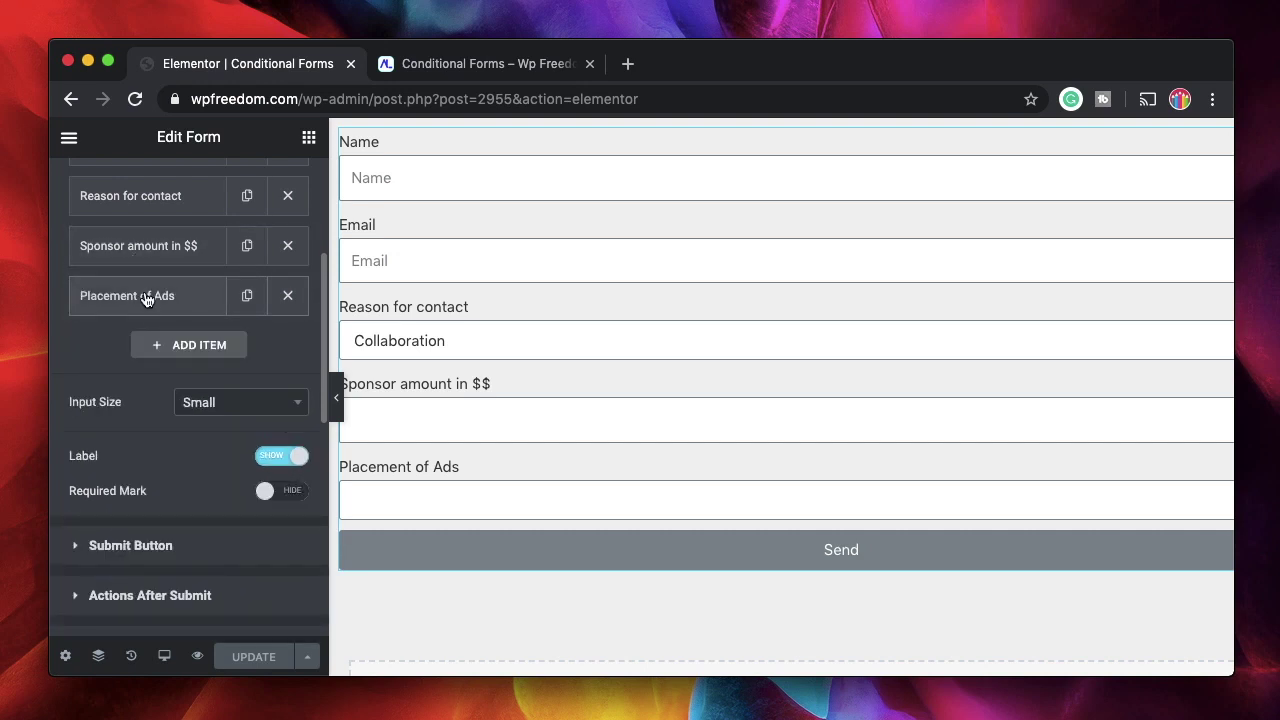
left_click(145, 298)
left_click(111, 513)
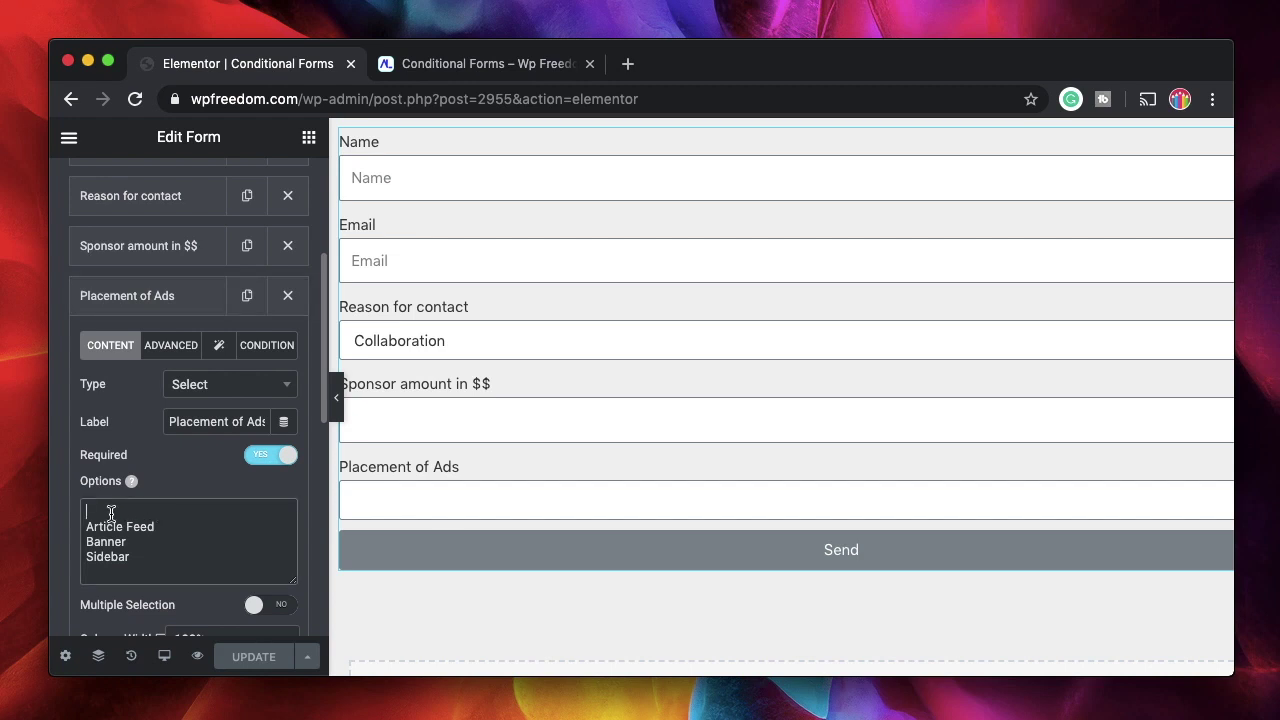
key("Delete")
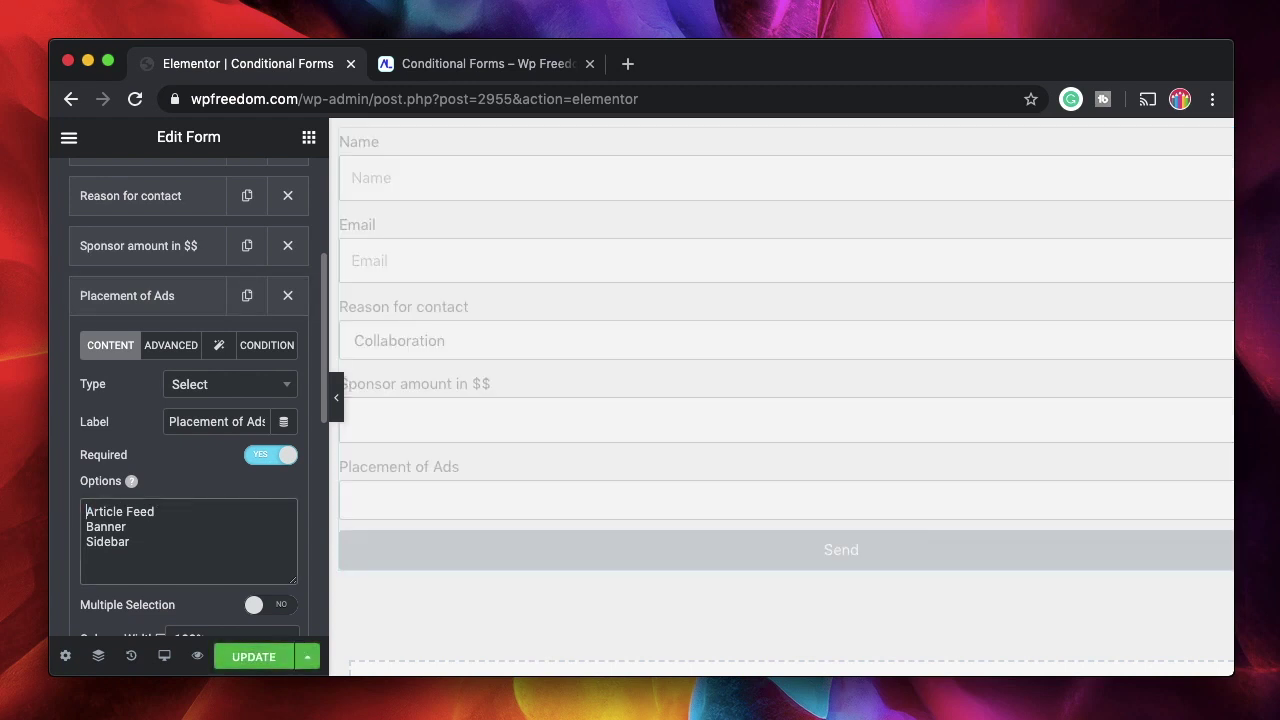
key("Return")
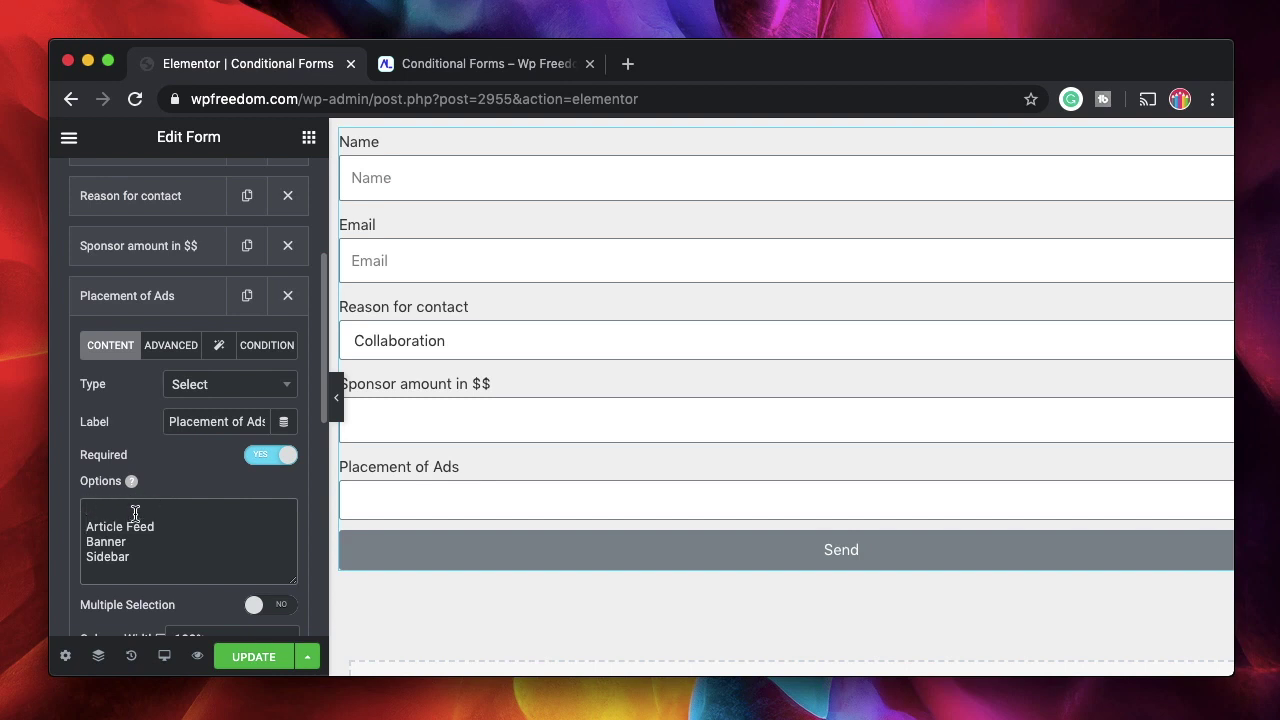
Collapse Placement of Ads and save the form with UPDATE
left_click(148, 305)
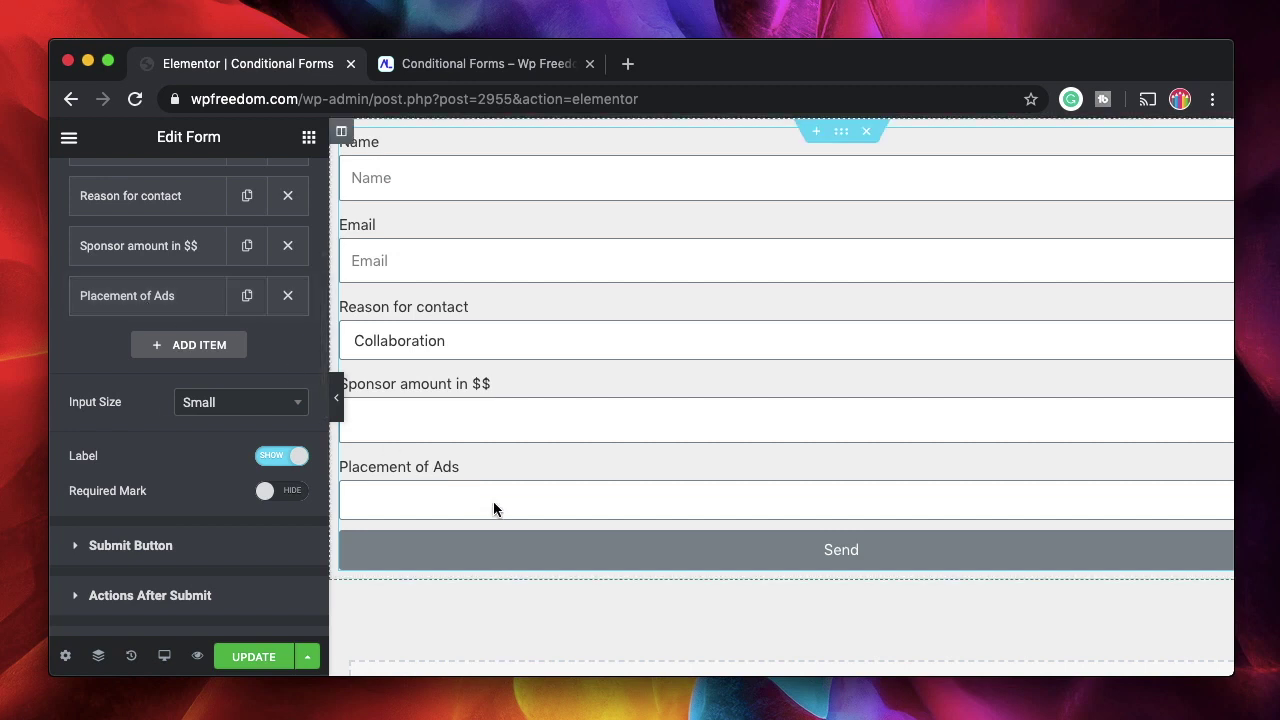
left_click(160, 295)
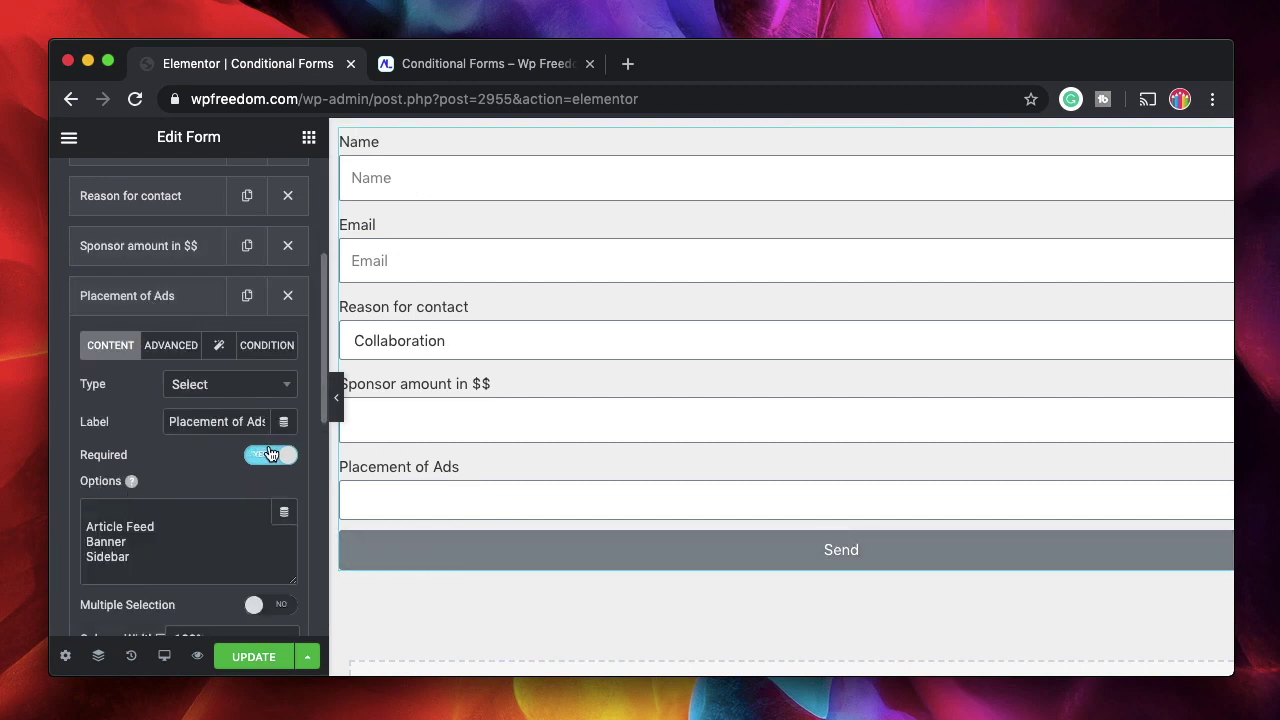
left_click(190, 303)
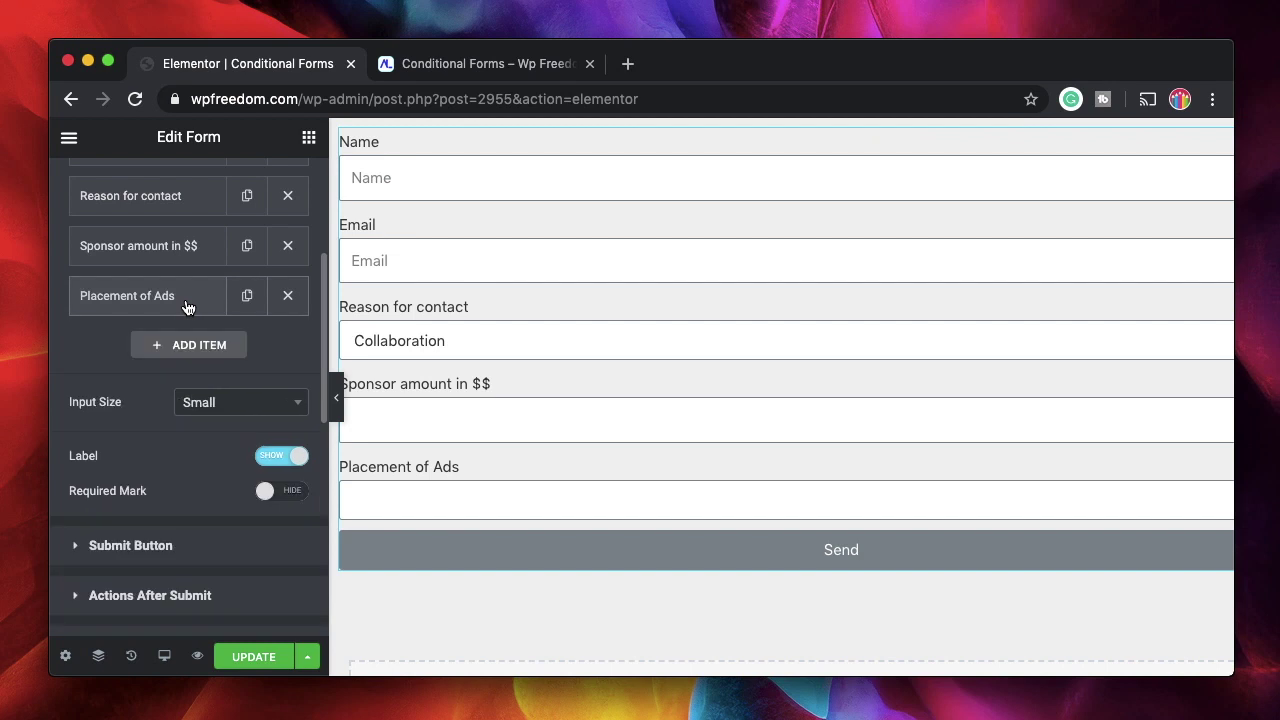
left_click(258, 654)
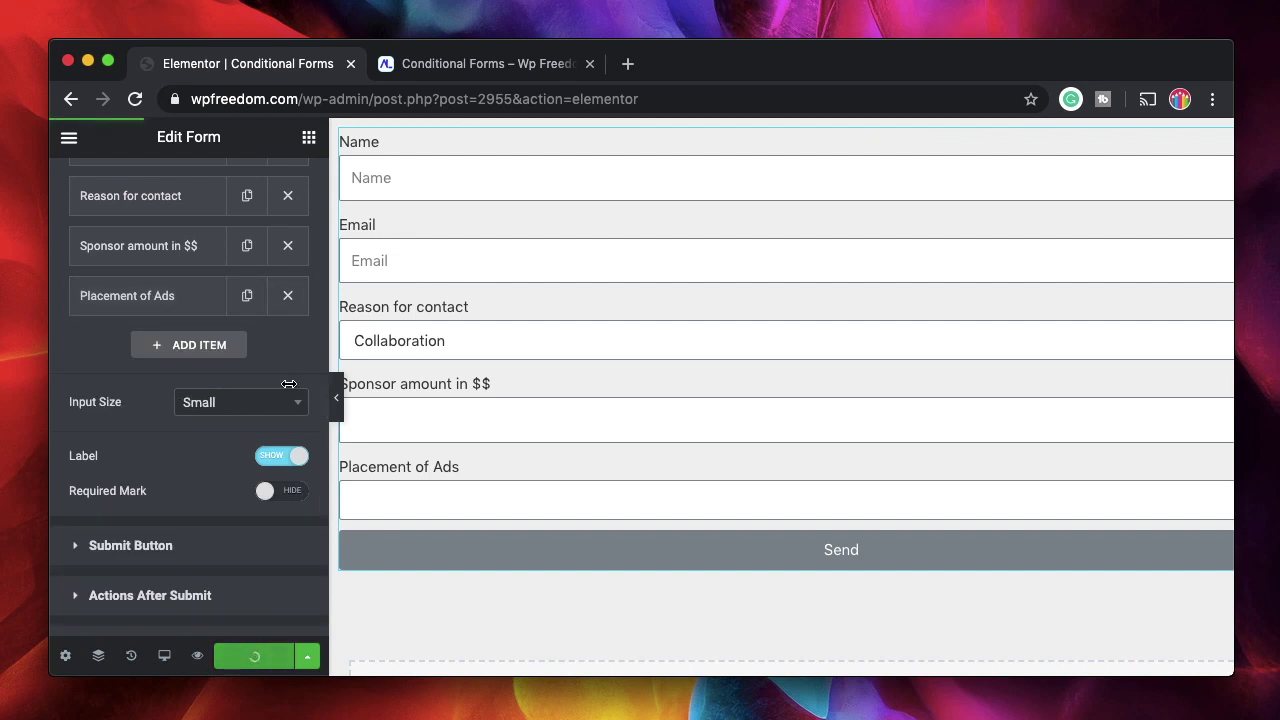
Fill in a test name and email, choose Sponsor, enter amount 10 and try sending
left_click(500, 65)
left_click(251, 209)
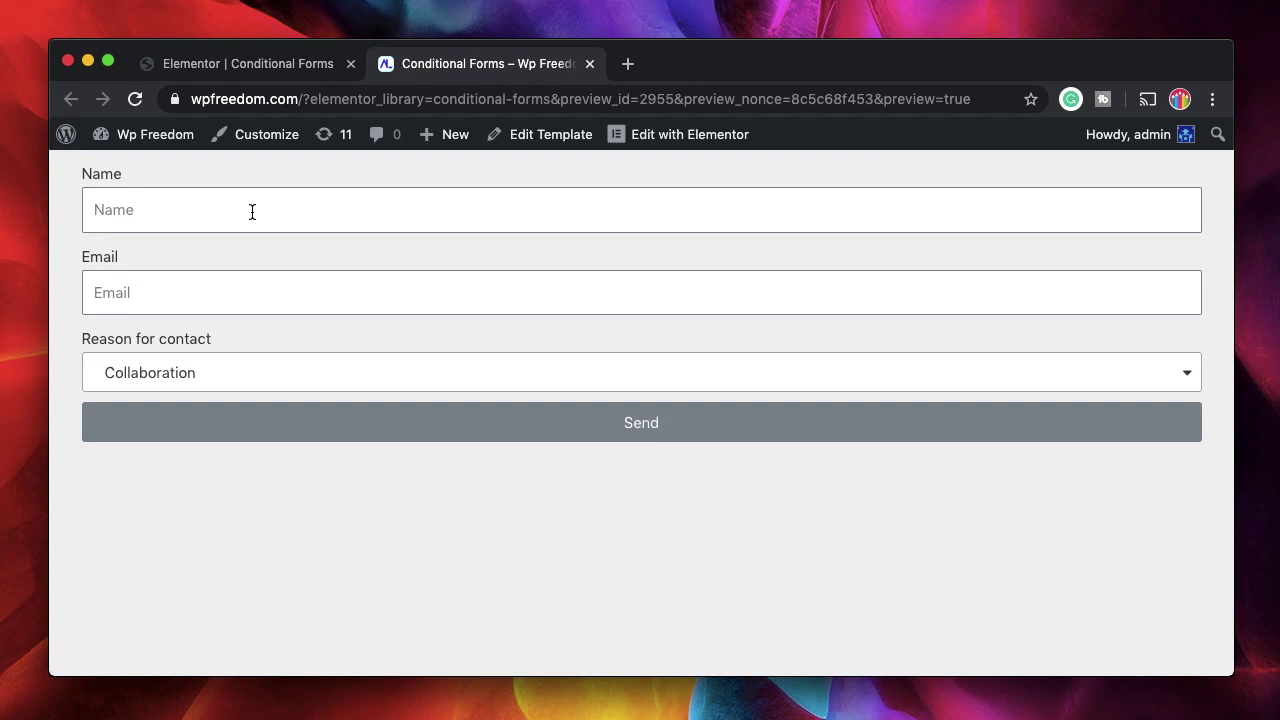
type("kart")
key("Tab")
type("ka@ka.com")
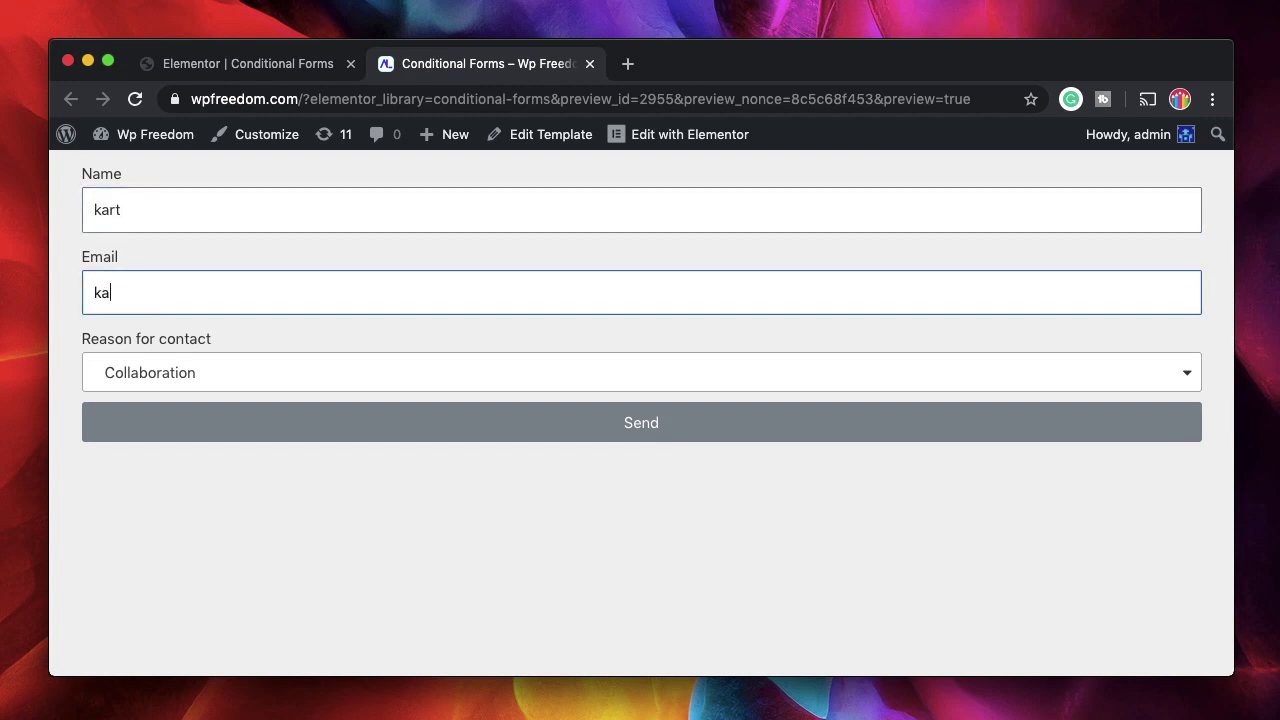
left_click(240, 385)
left_click(157, 484)
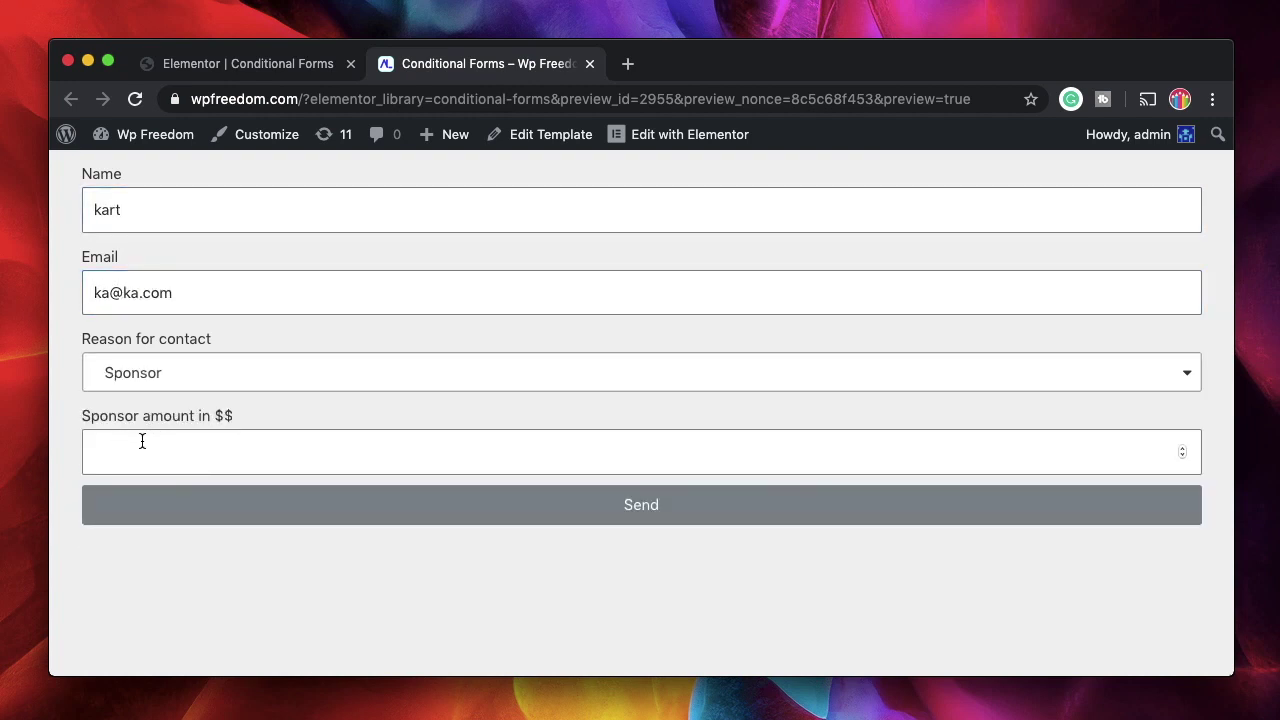
left_click(142, 458)
type("10")
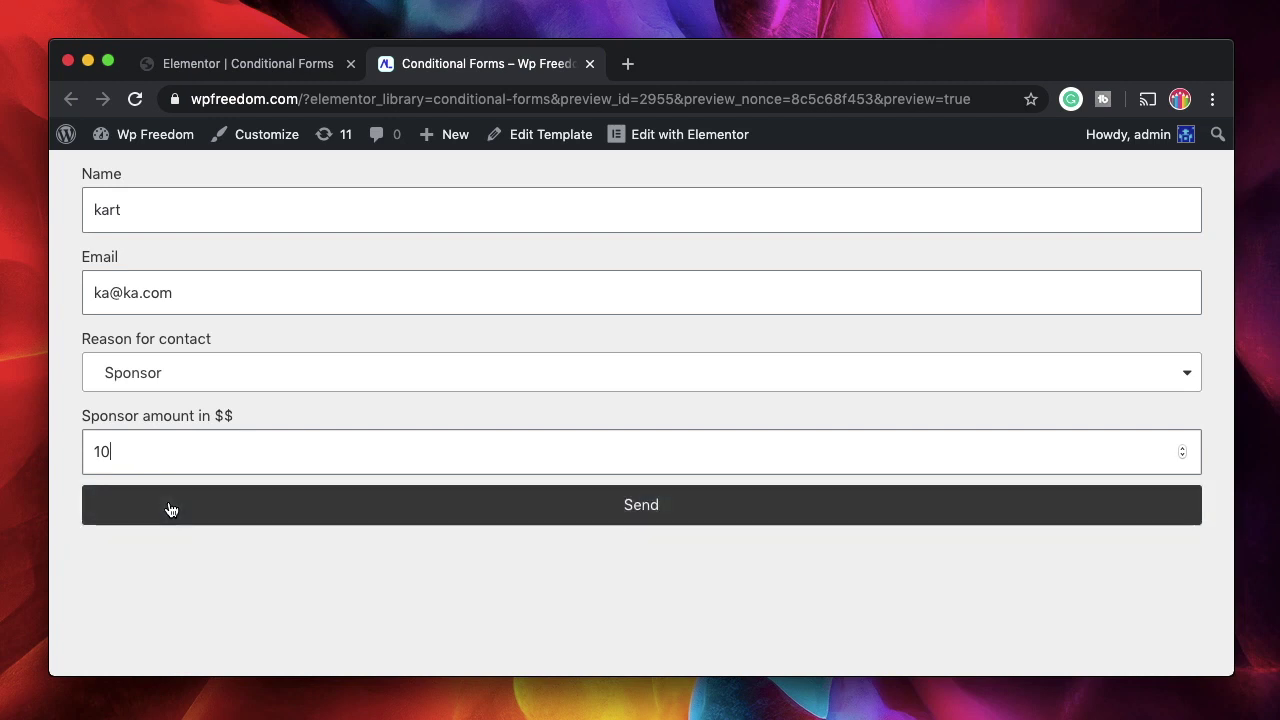
left_click(168, 507)
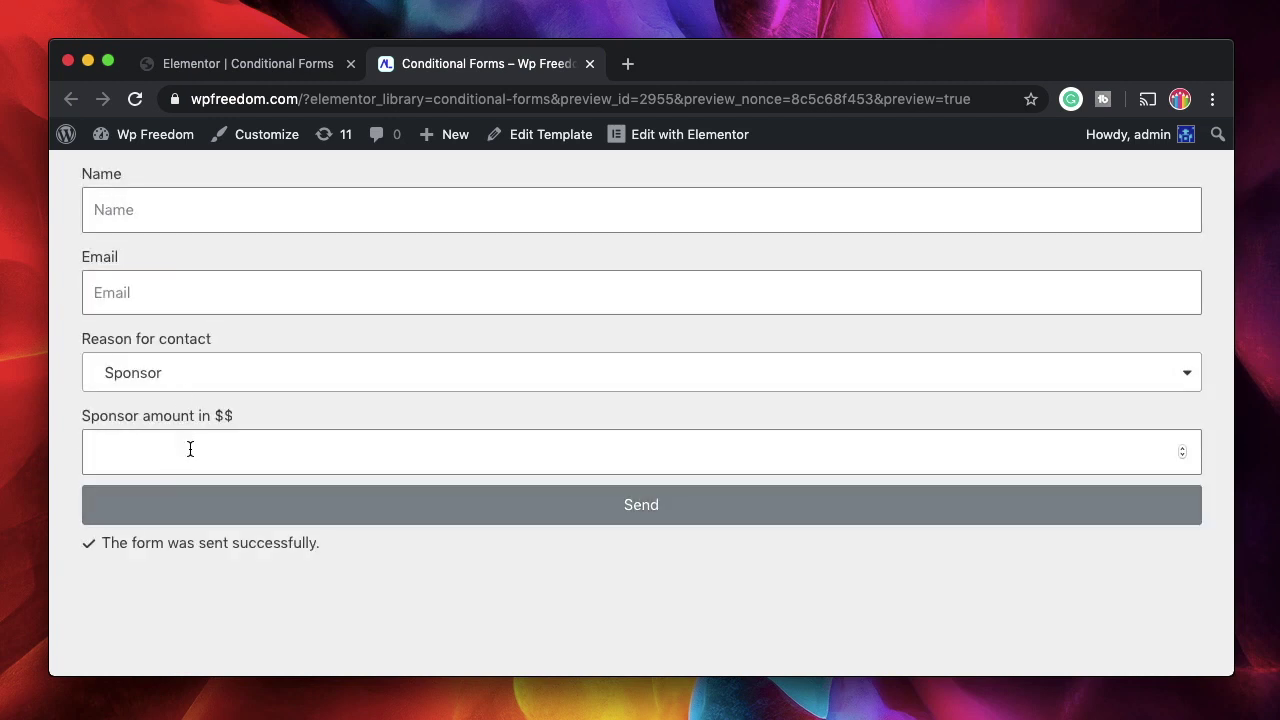
Re-enter name and email, set amount 100, and try sending without an ad placement
left_click(142, 221)
type("kaka")
key("Tab")
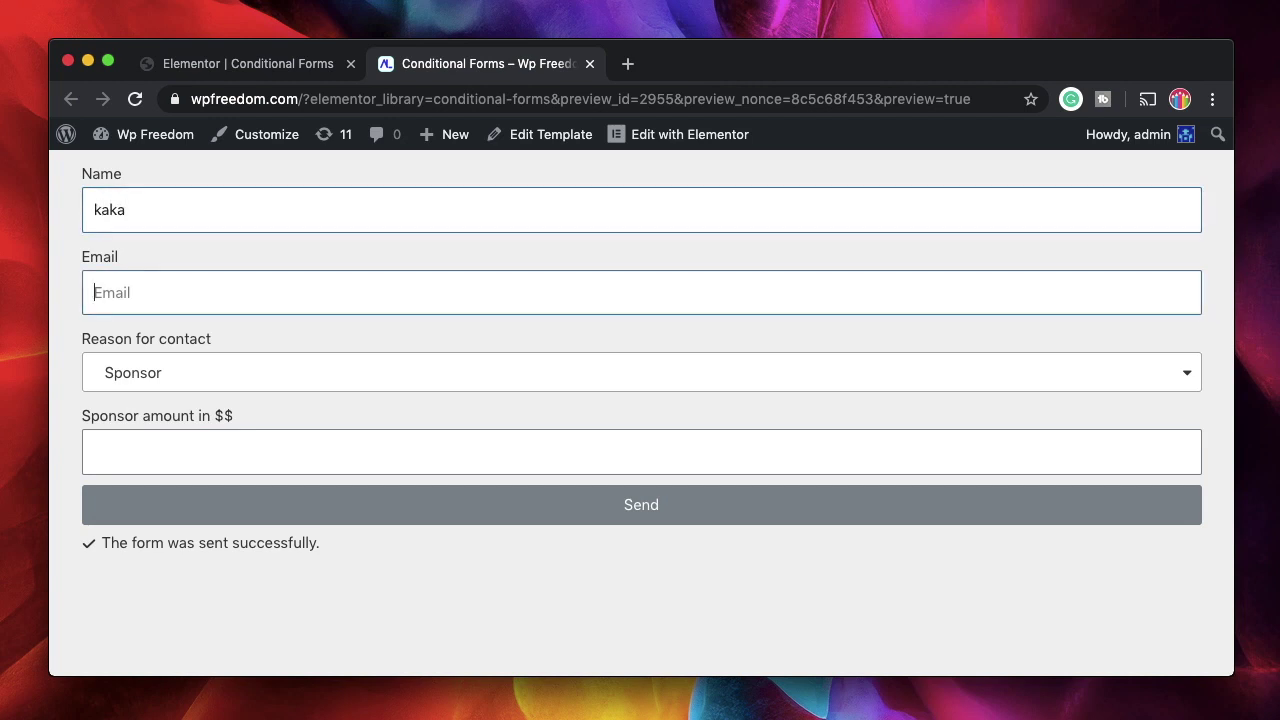
type("me@mail.com")
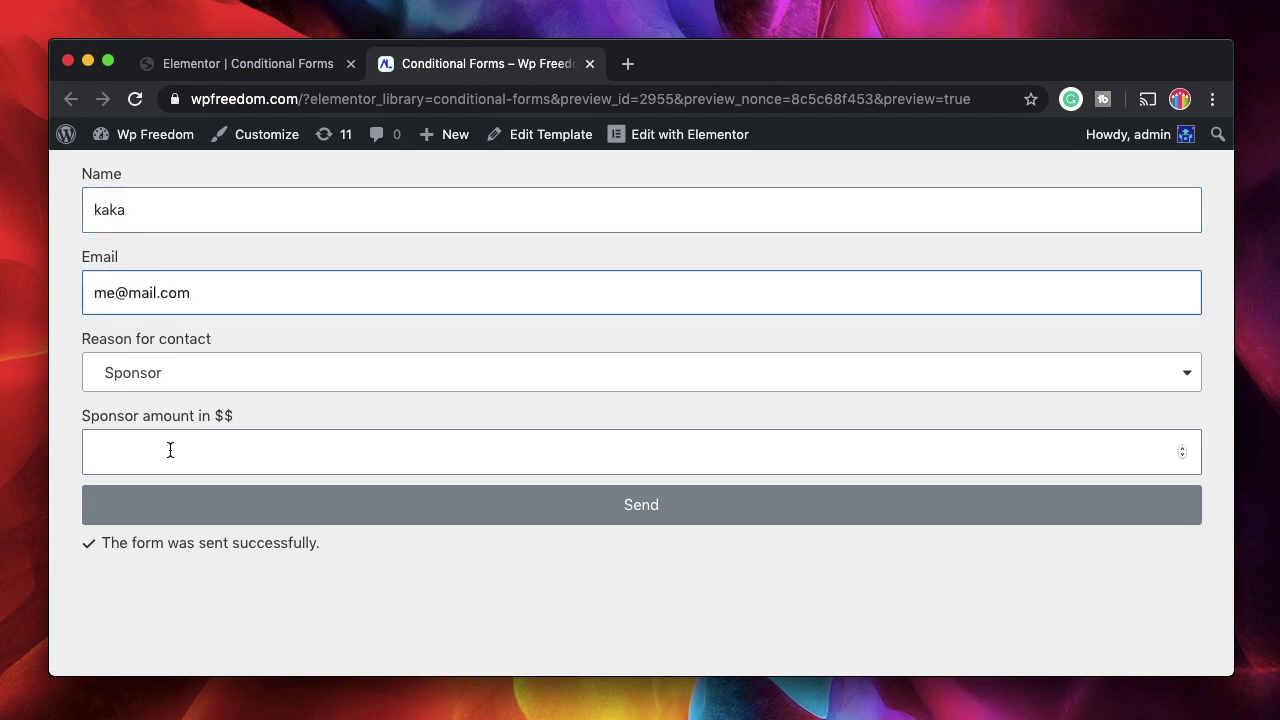
left_click(170, 452)
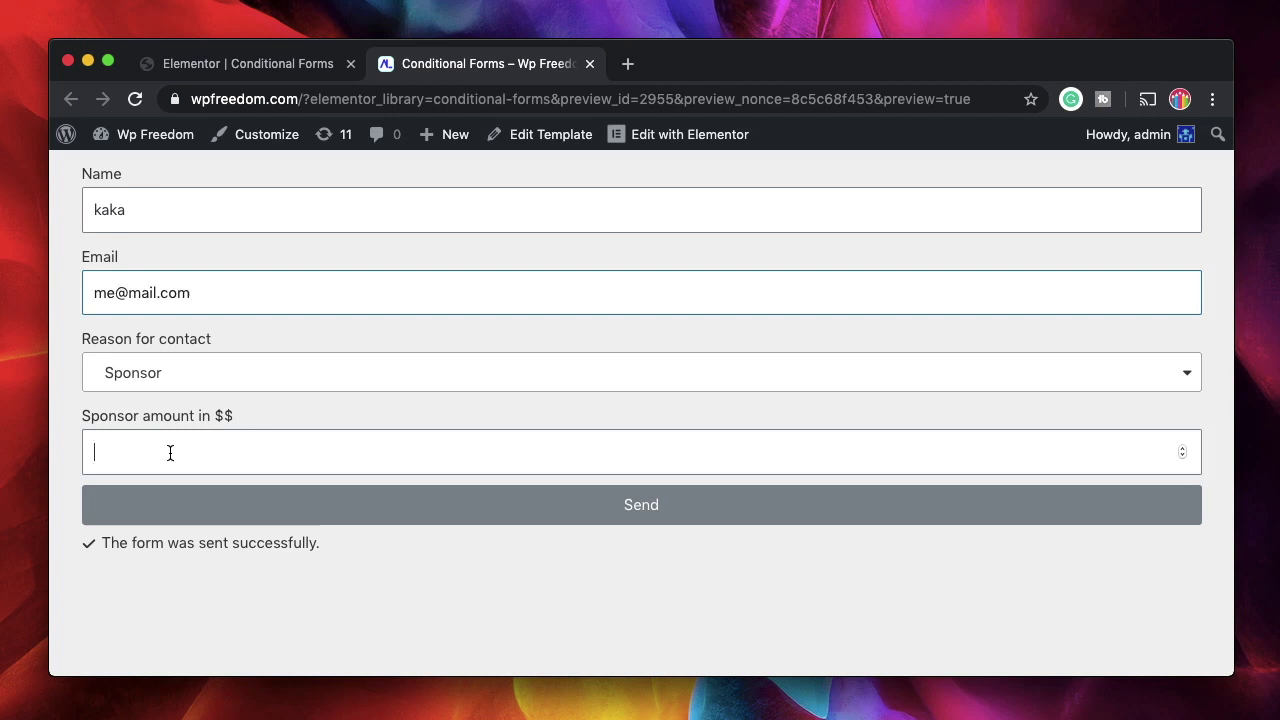
type("100")
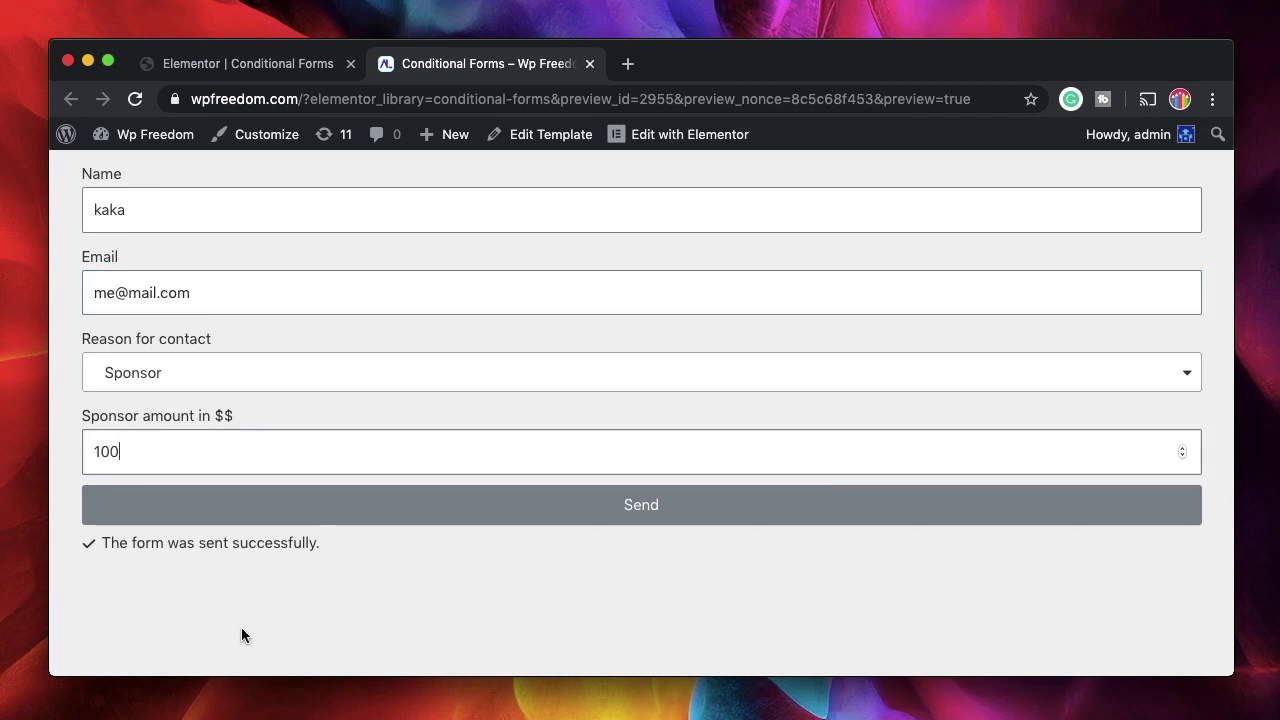
left_click(343, 522)
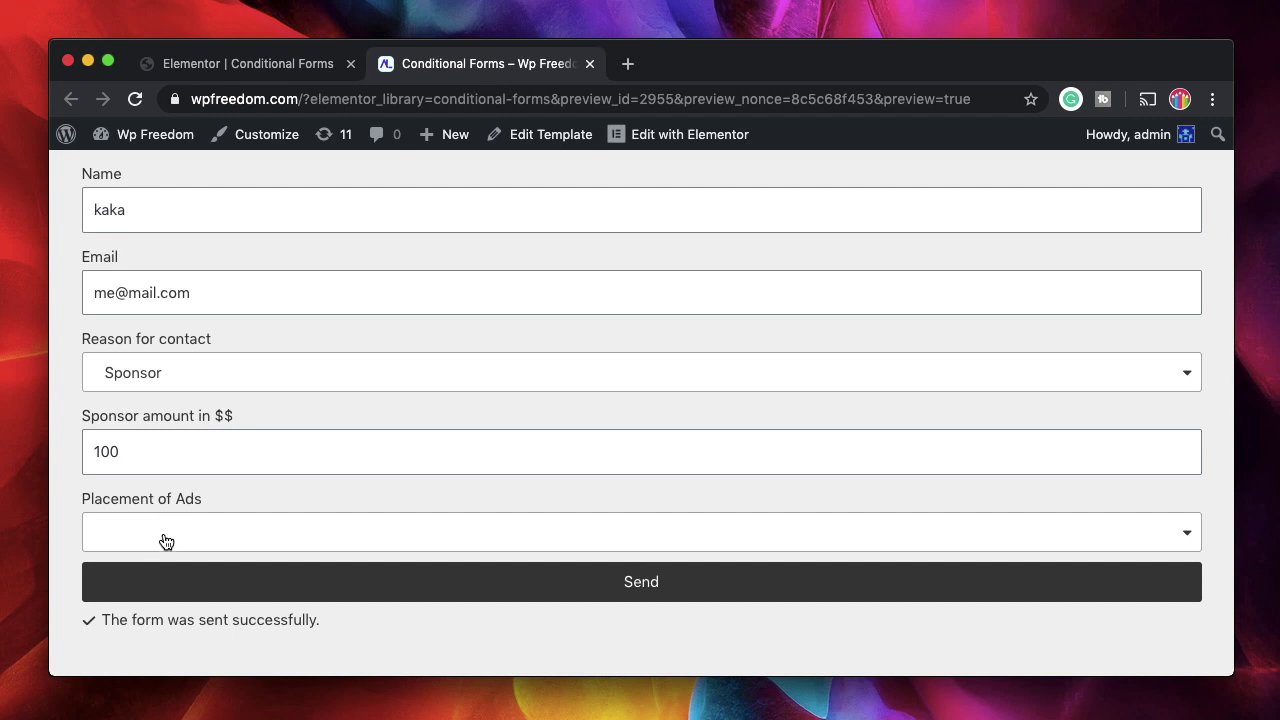
left_click(421, 588)
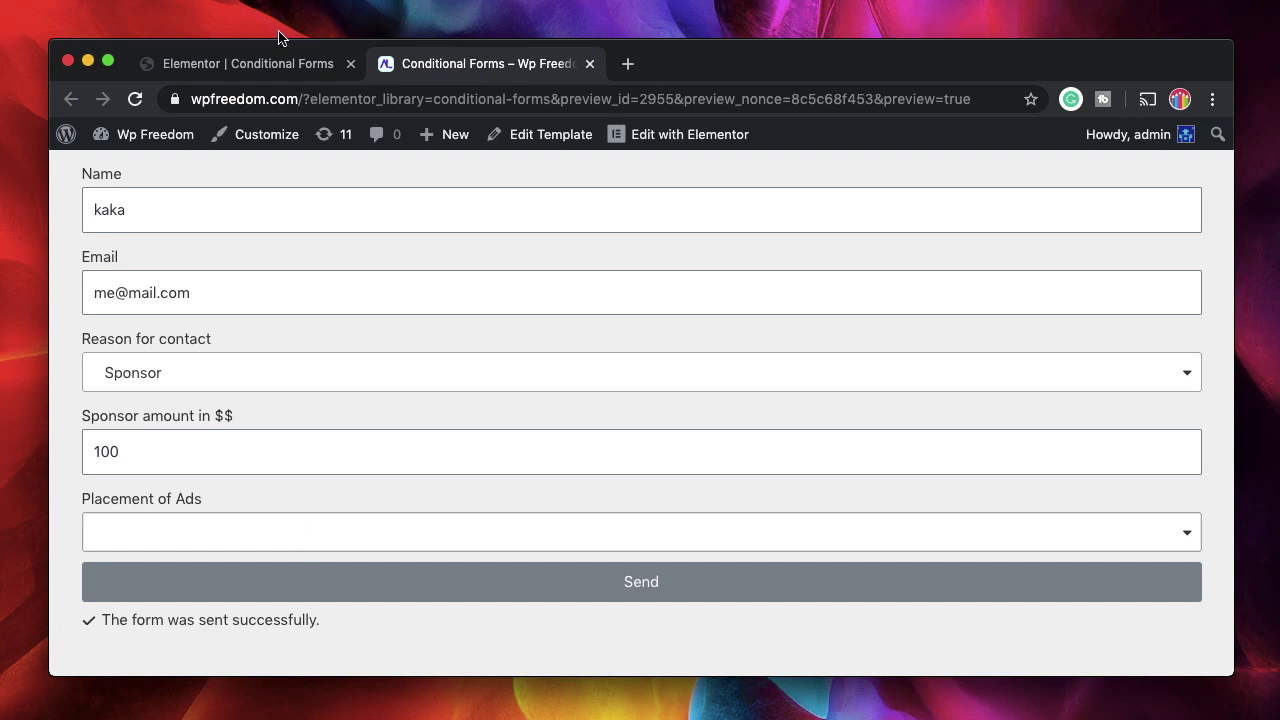
Choose Article Feed as ad placement, then change the amount to 10 to hide it
left_click(278, 64)
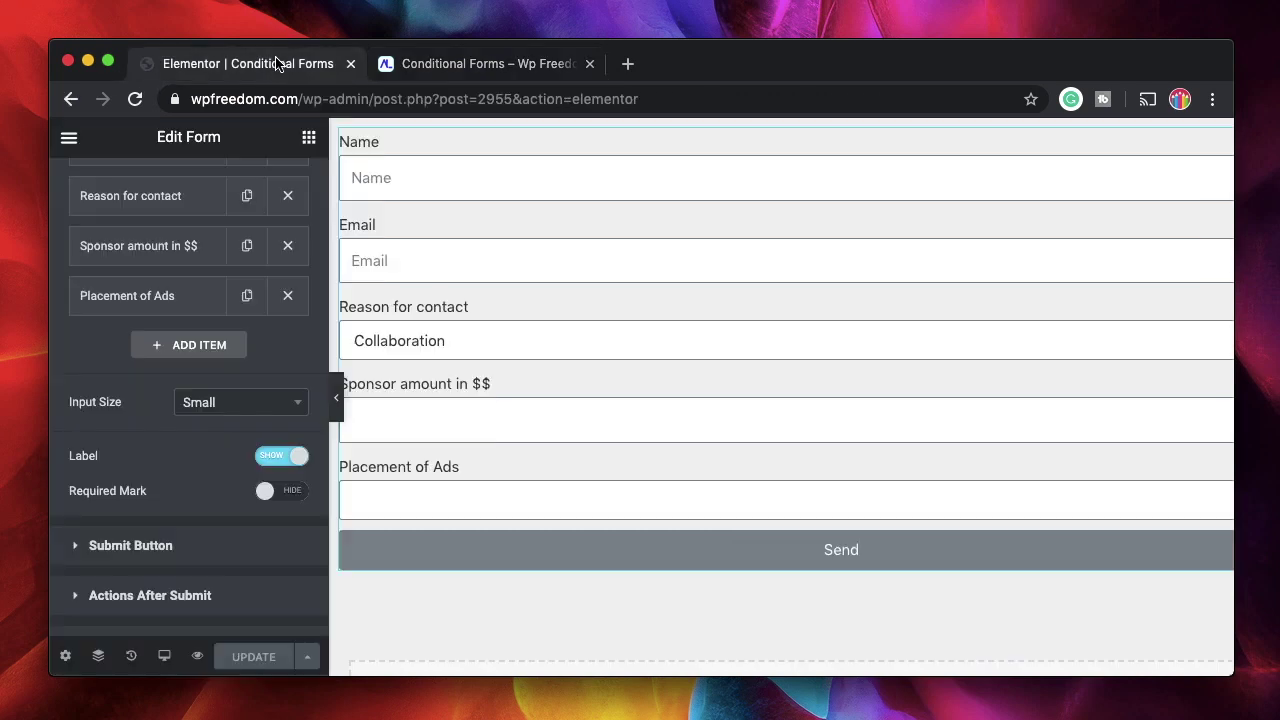
left_click(472, 63)
left_click(554, 541)
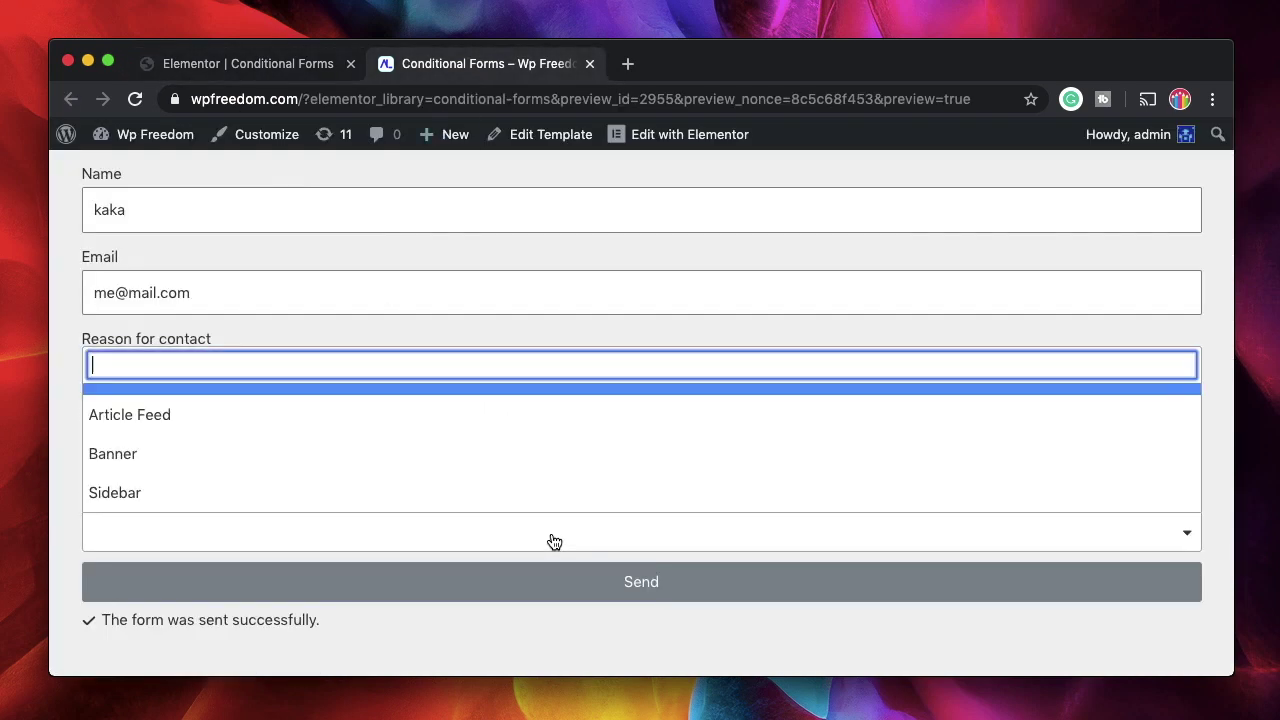
left_click(384, 428)
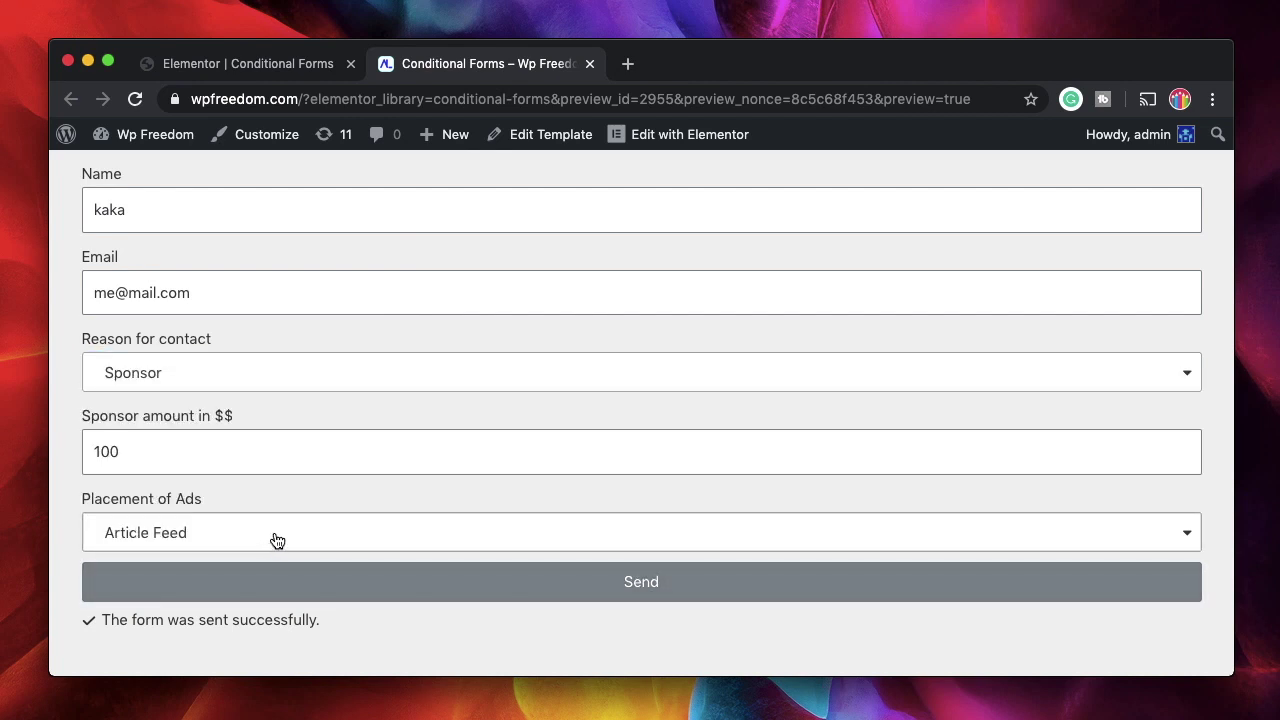
left_click(206, 460)
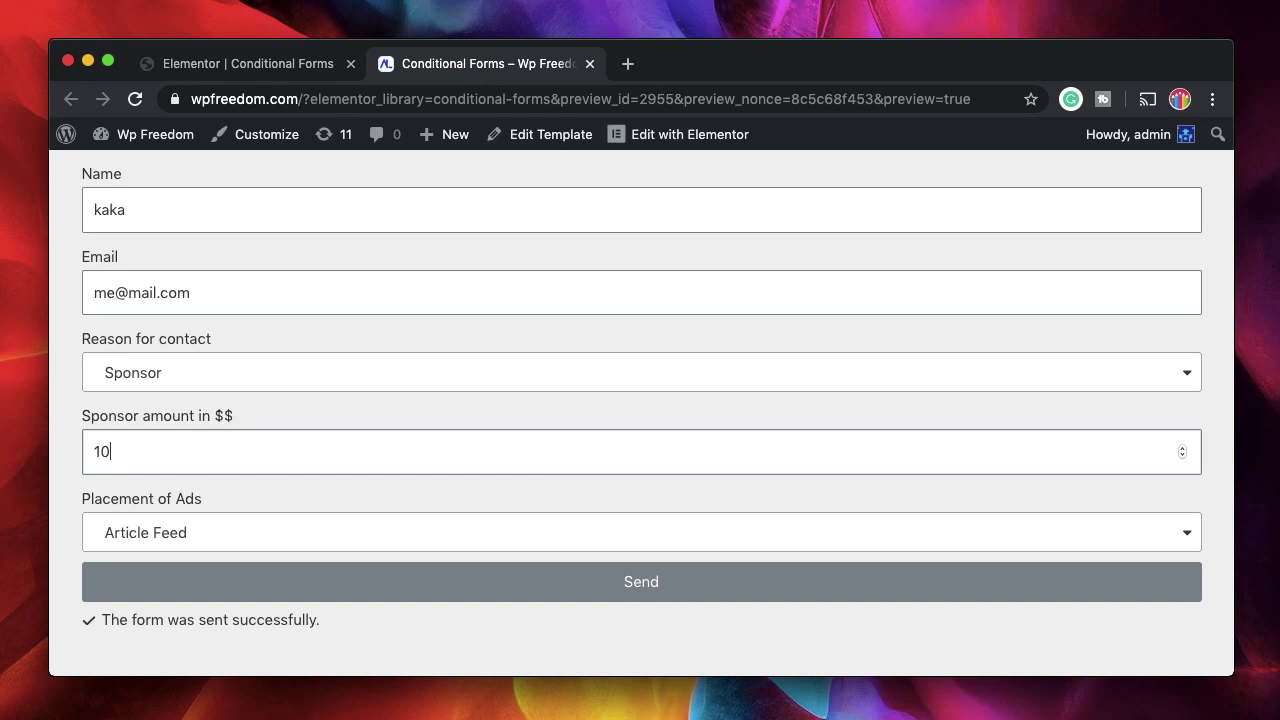
left_click(305, 606)
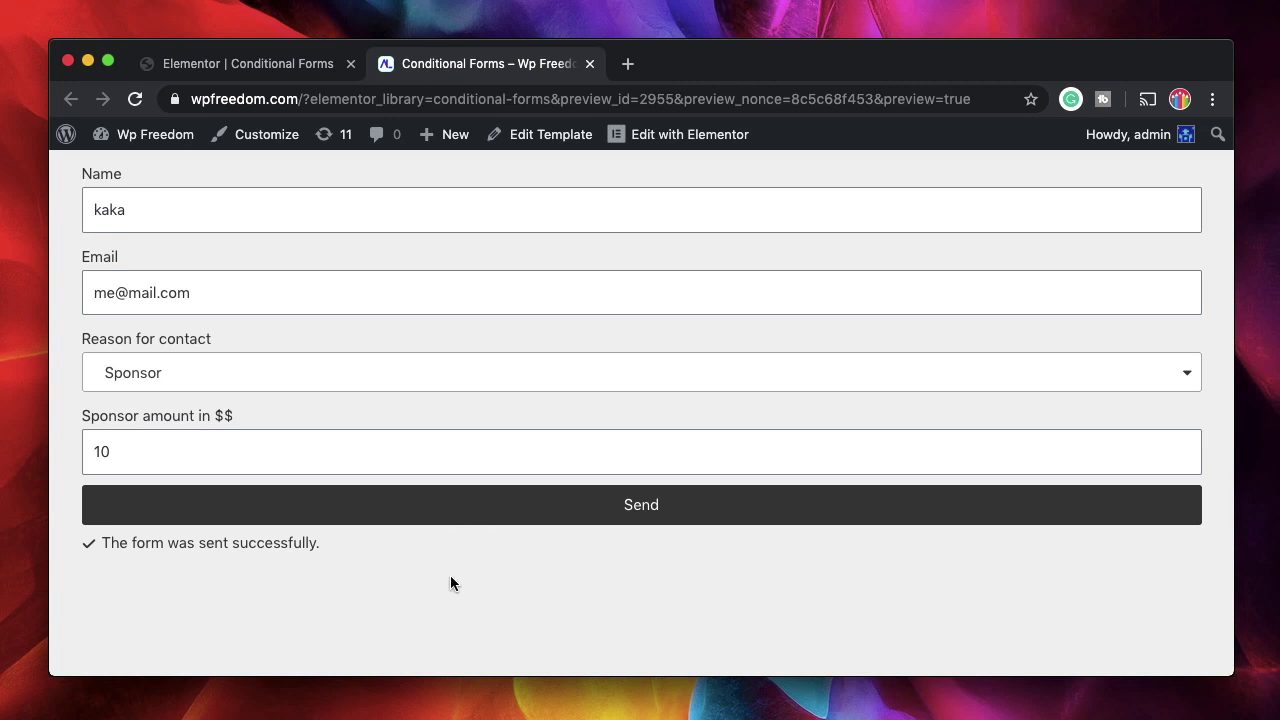
Set the amount back to 100 and choose Banner as the ad placement
left_click(186, 435)
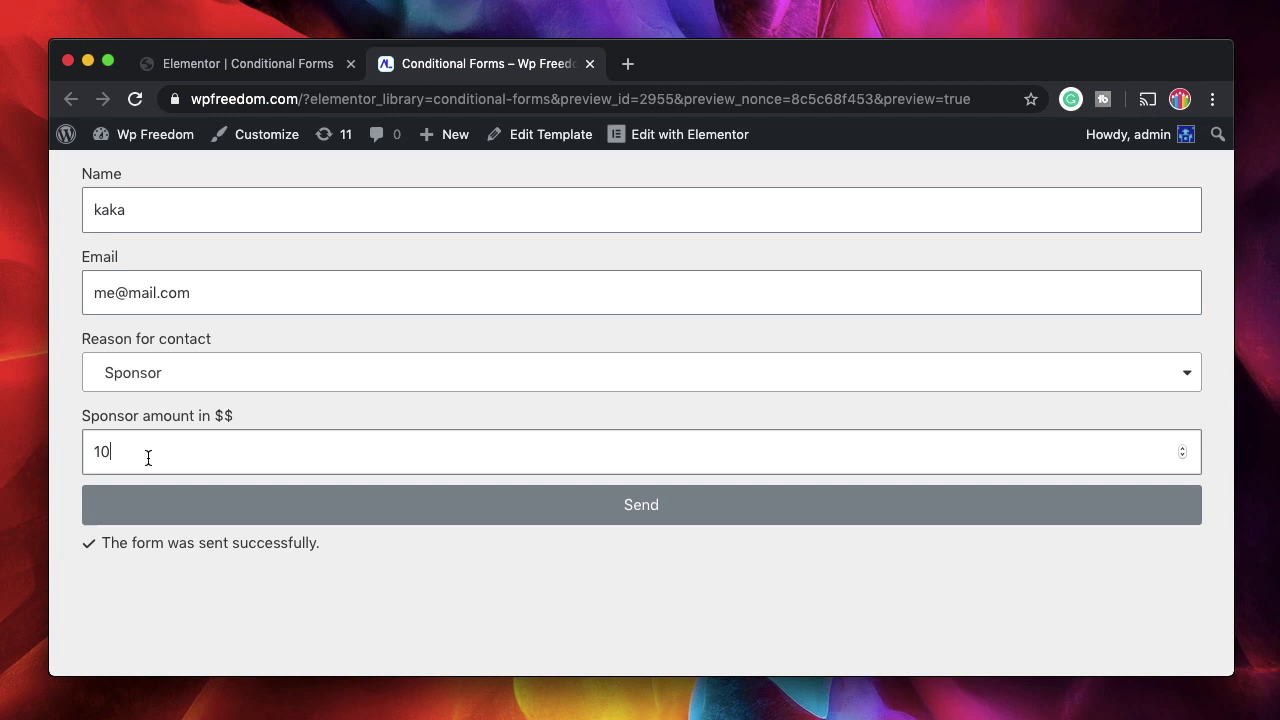
type("100")
left_click(249, 524)
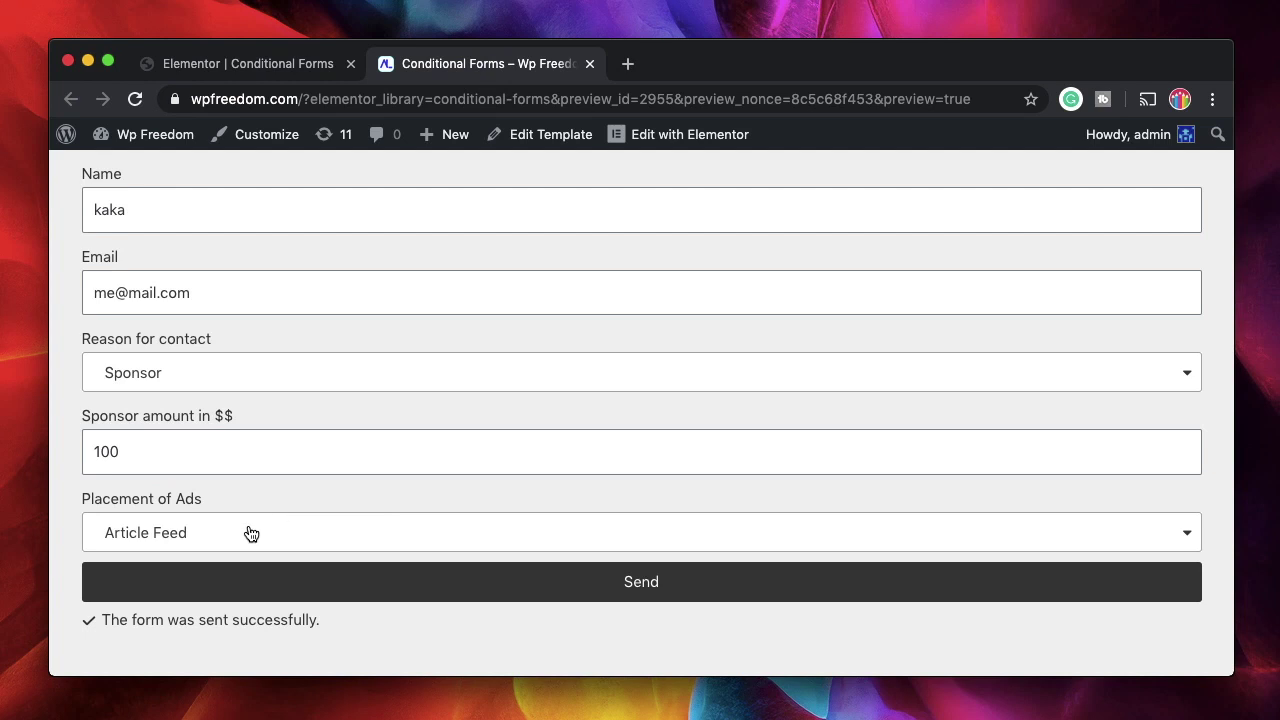
left_click(245, 532)
left_click(147, 452)
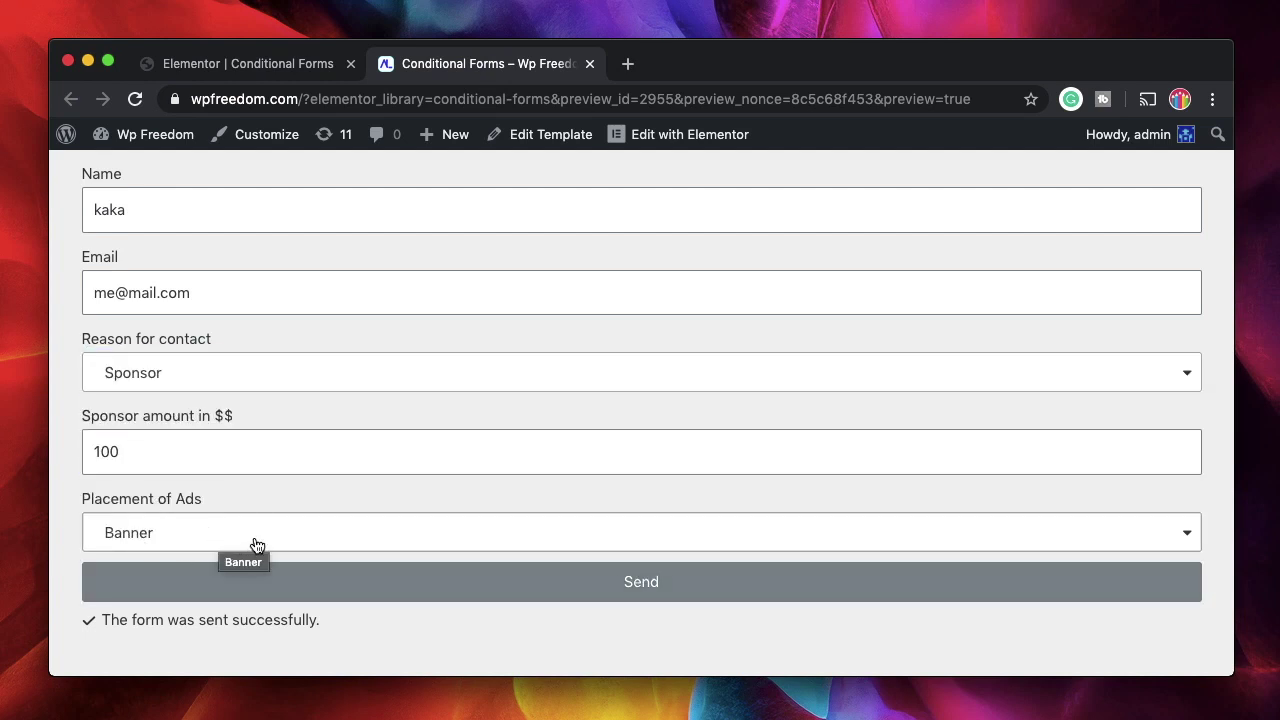
left_click(251, 63)
In the Placement of Ads settings, turn multiple selection on, then back off
left_click(155, 291)
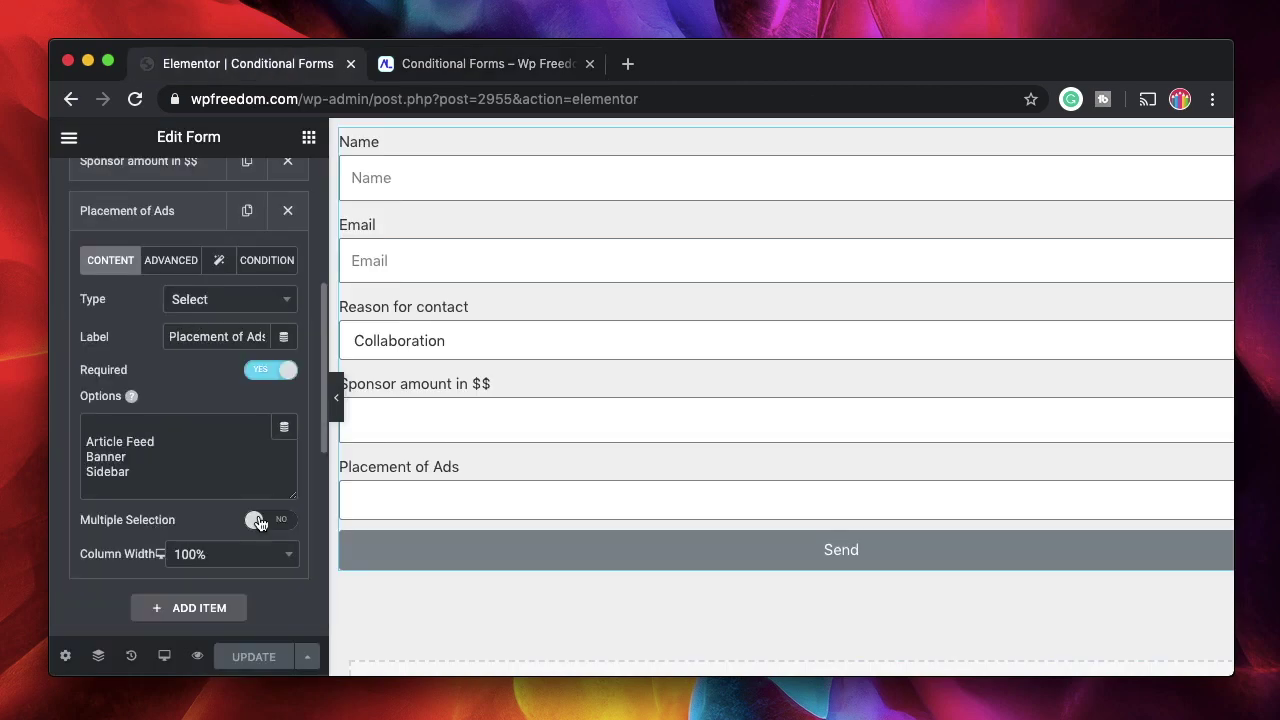
left_click(259, 521)
left_click(259, 521)
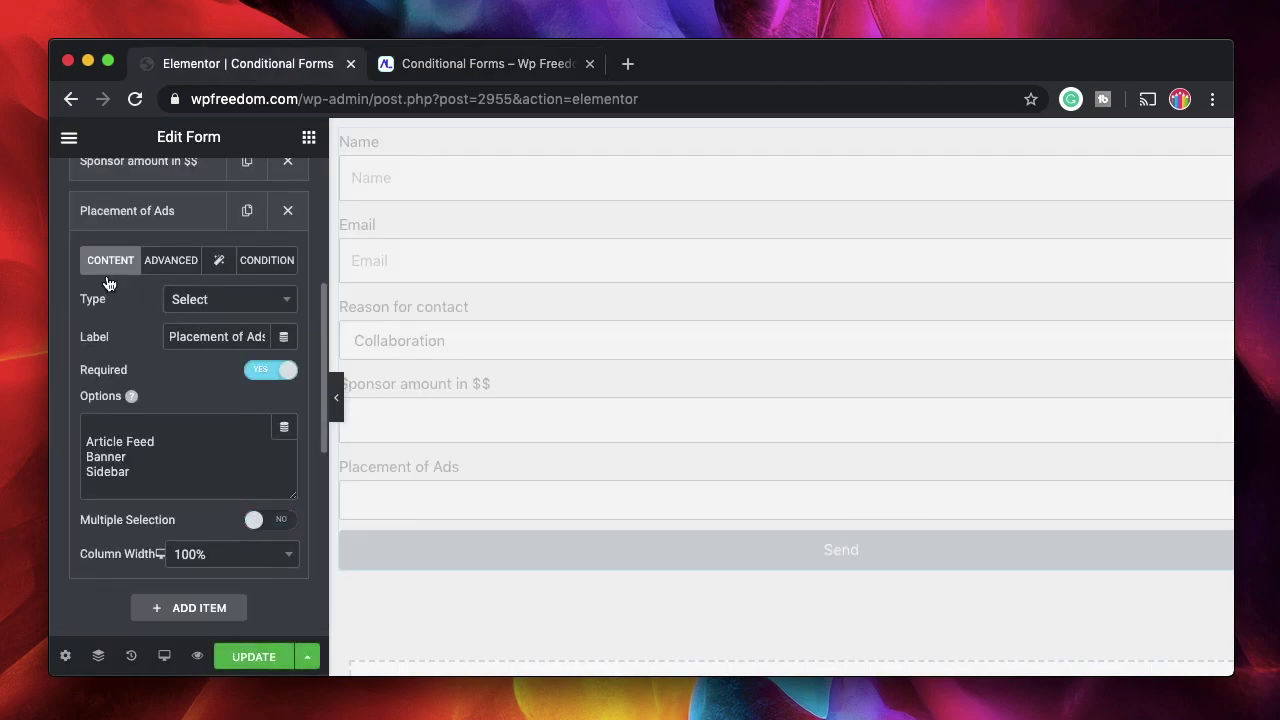
In the preview, lower Sponsor amount to 1 so Placement of Ads hides, then return to the editor
key("ctrl+Tab")
left_click(272, 452)
key("BackSpace")
key("BackSpace")
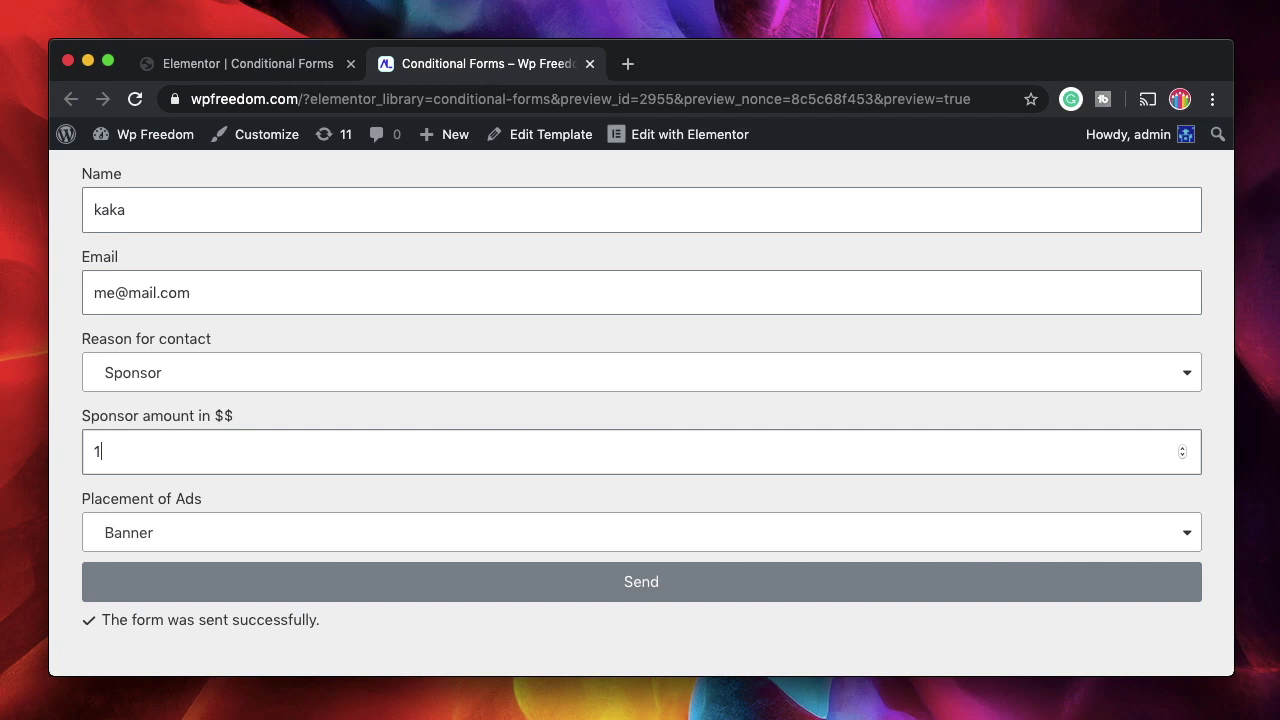
left_click(280, 523)
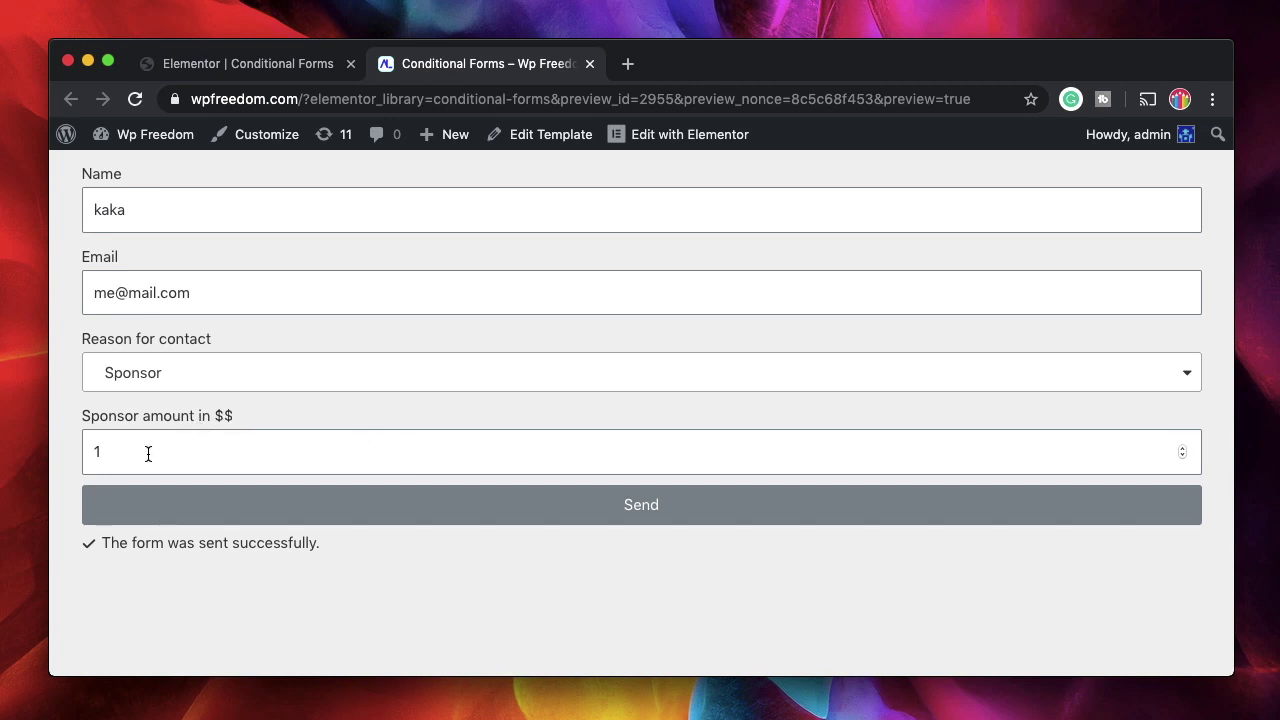
left_click(274, 60)
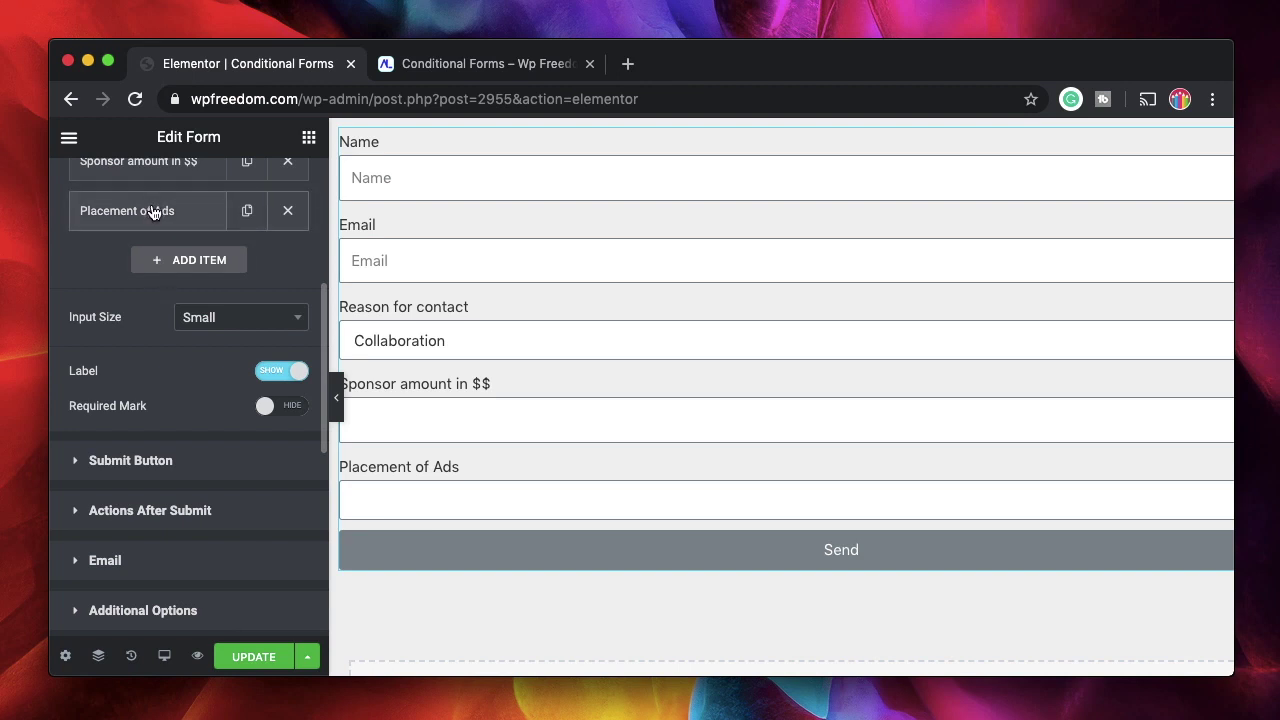
left_click(465, 63)
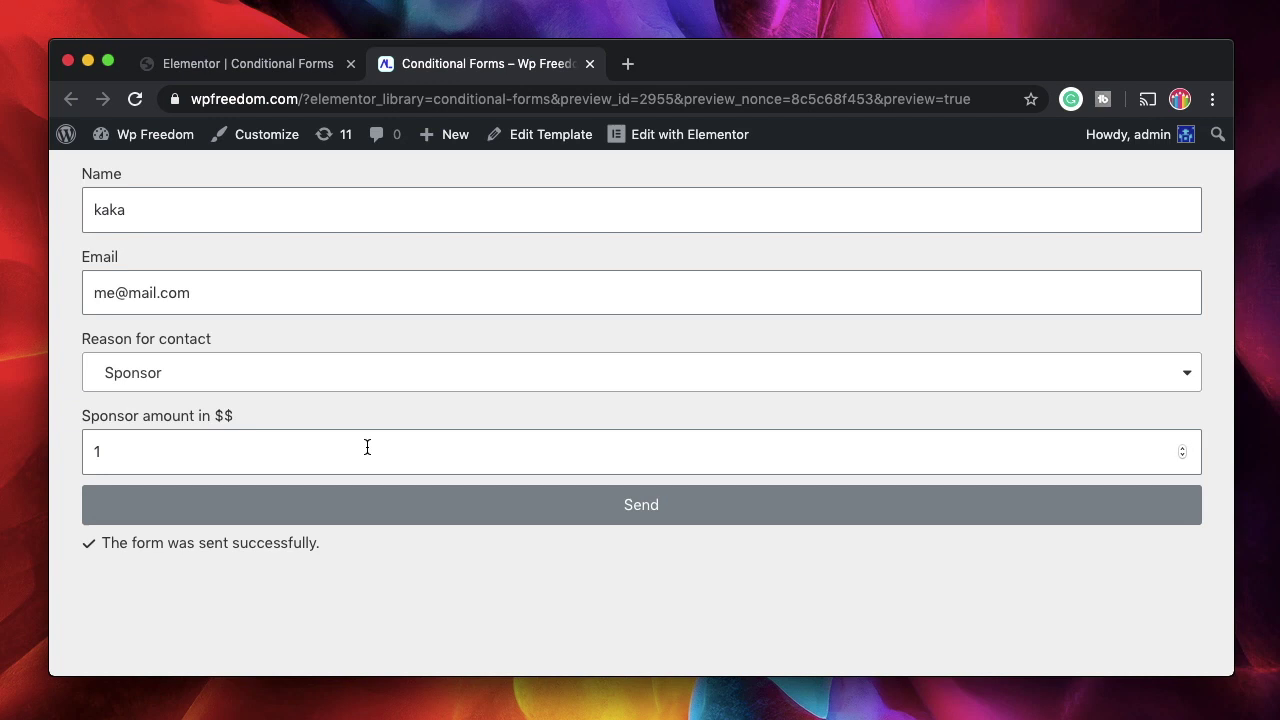
left_click(247, 66)
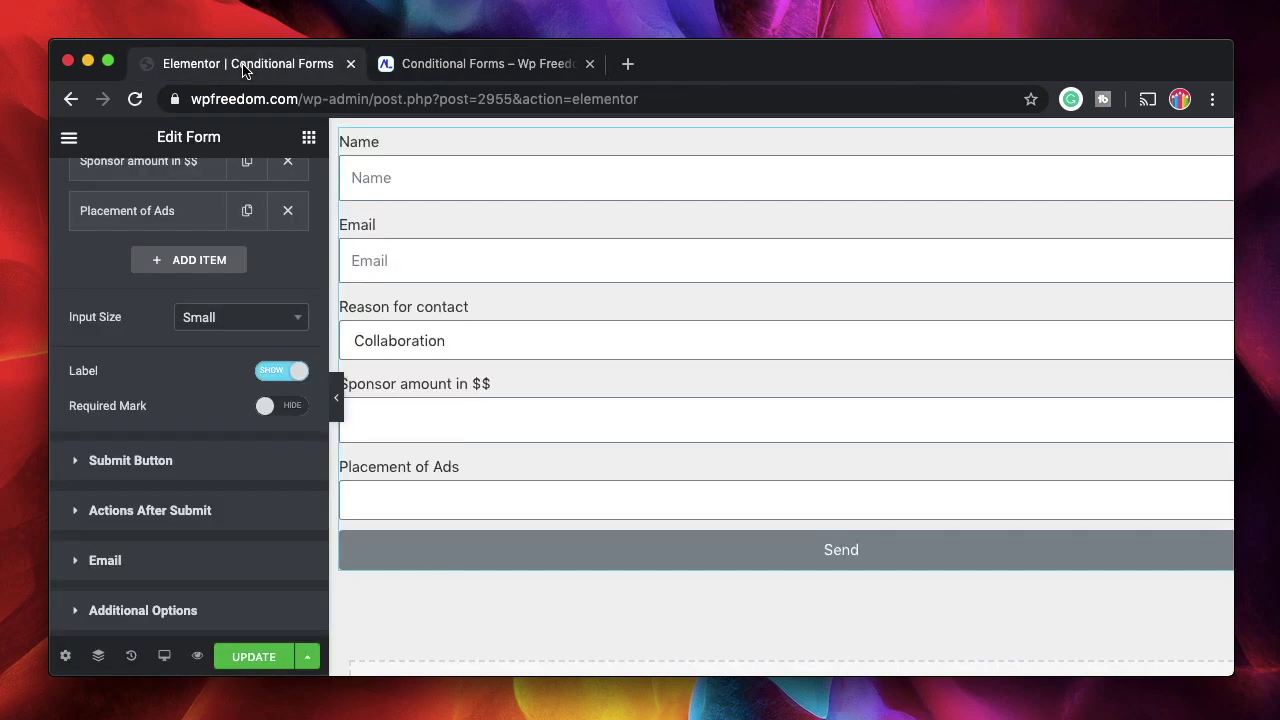
scroll(157, 420, "up", 3)
On the Placement of Ads Condition tab, enable Multiple conditions and check the greater than or equal operator
left_click(166, 317)
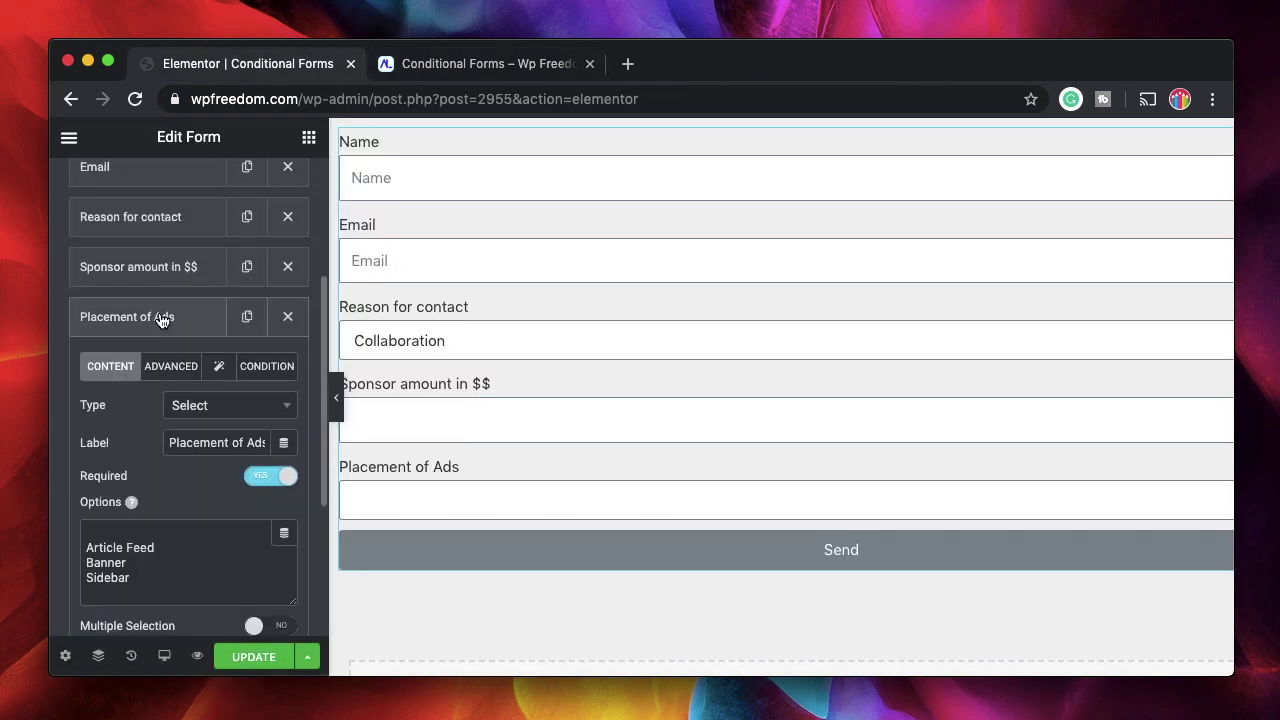
scroll(115, 463, "down", 1)
scroll(115, 463, "down", 1)
left_click(266, 286)
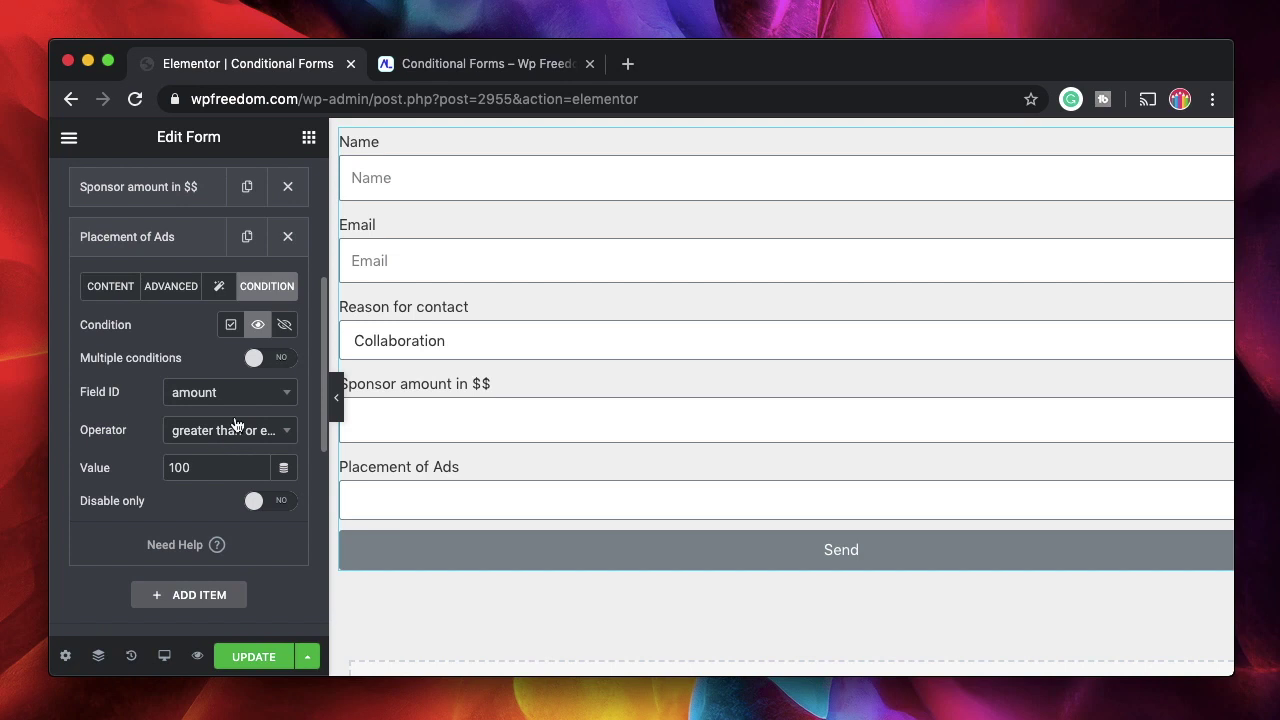
left_click(255, 359)
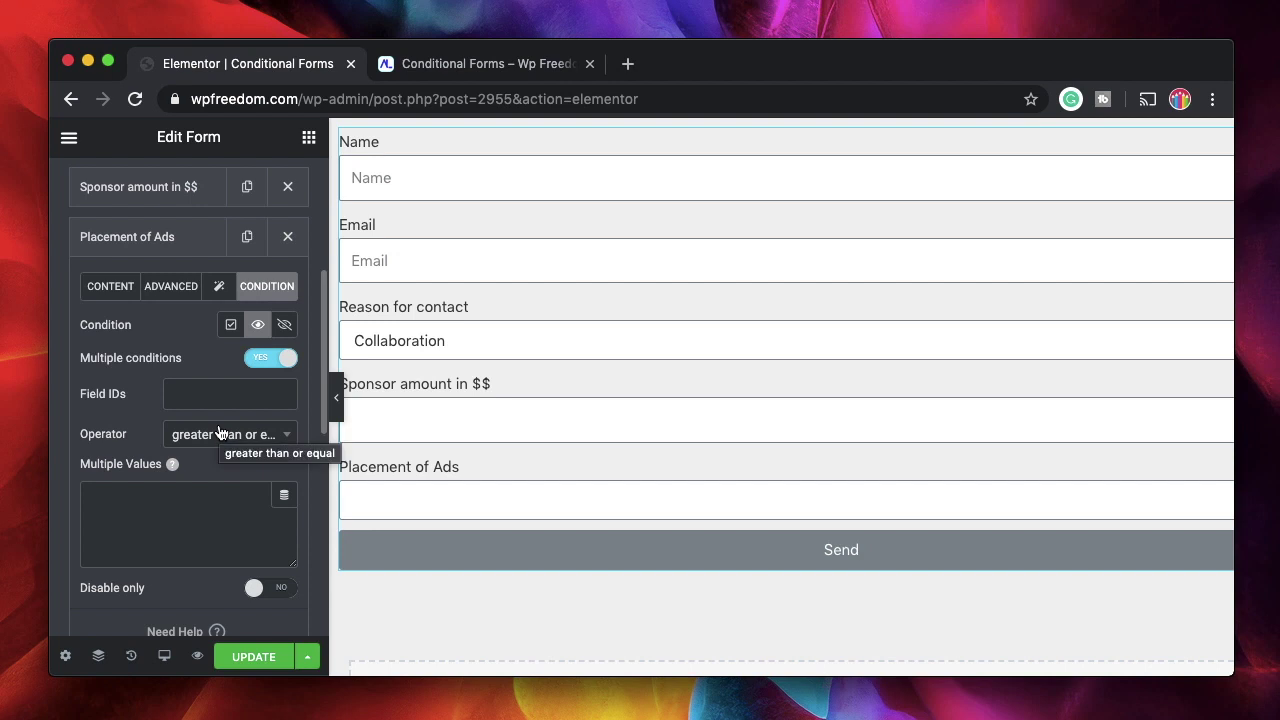
left_click(240, 441)
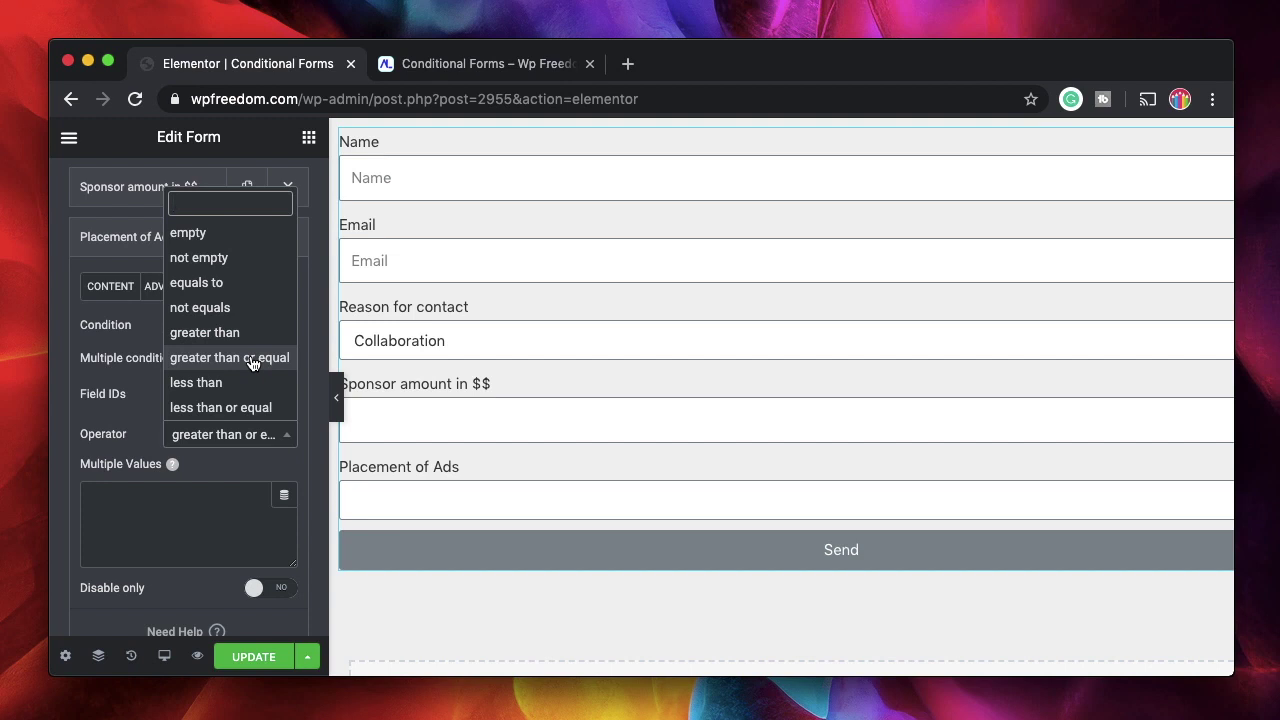
Add reason and amount as Field IDs, keep greater than or equal, and collapse Placement of Ads
left_click(105, 397)
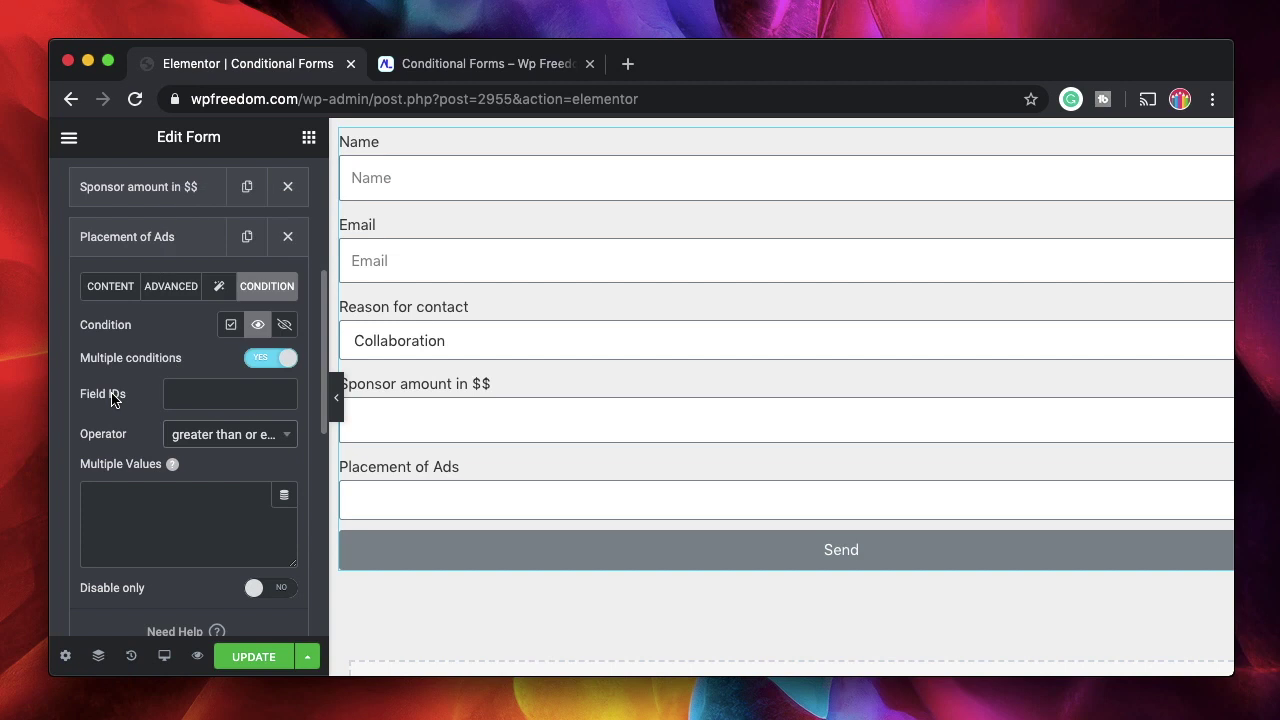
left_click(229, 393)
left_click(185, 472)
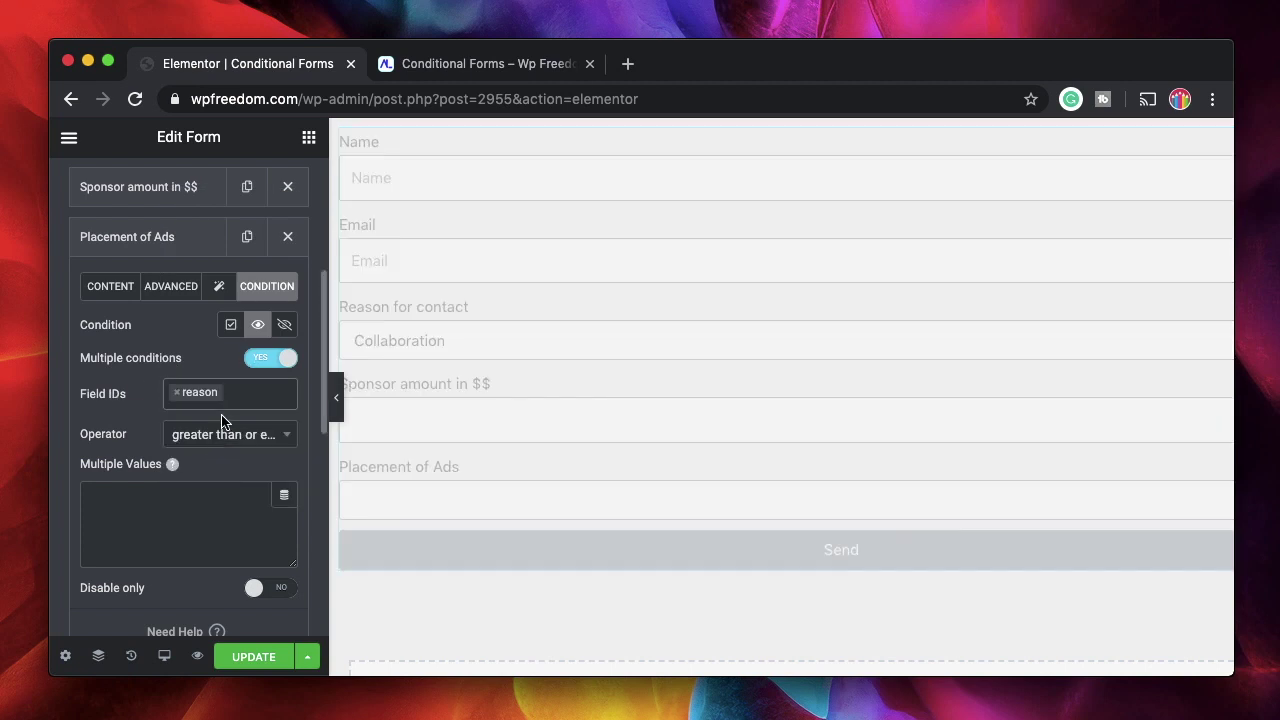
left_click(247, 390)
left_click(223, 495)
left_click(225, 438)
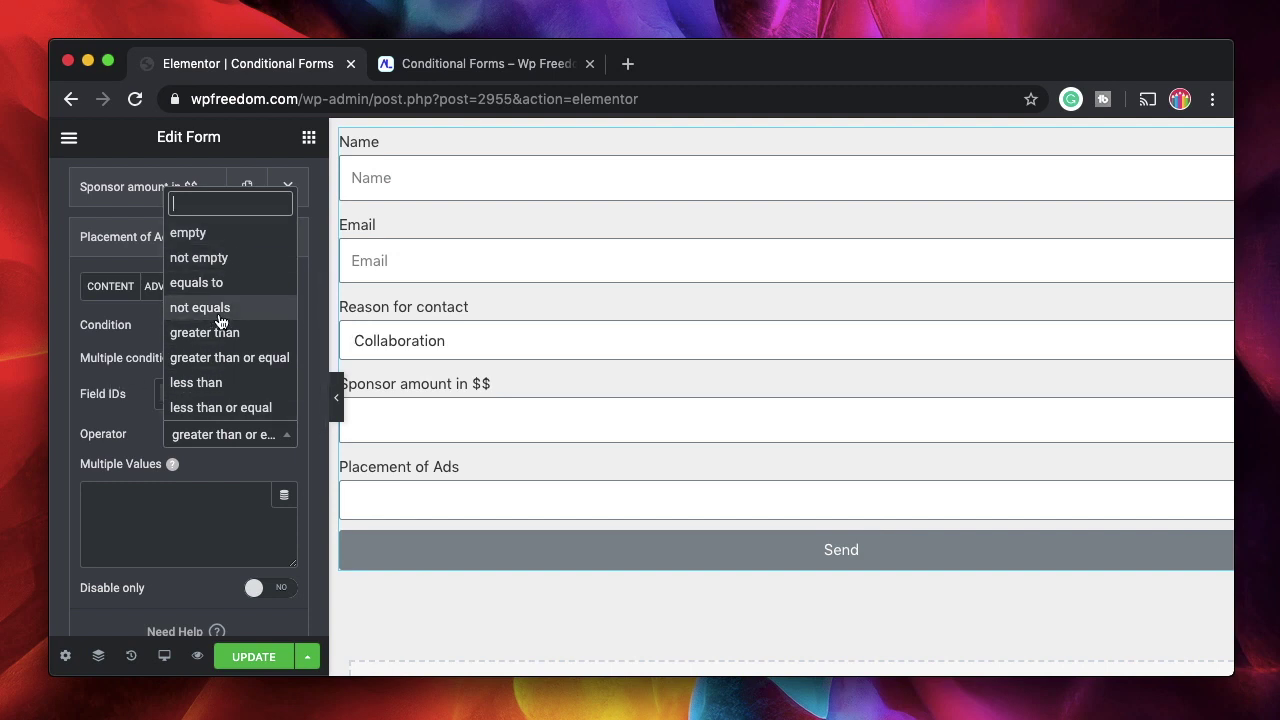
left_click(117, 378)
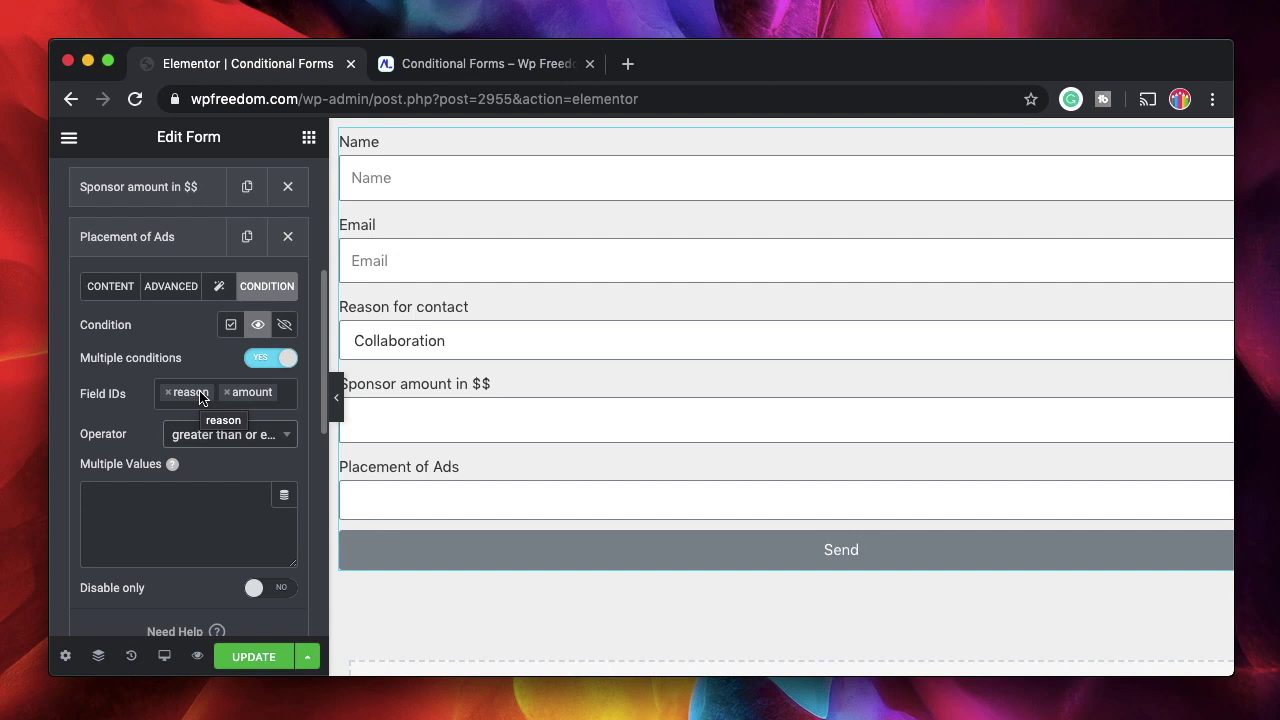
left_click(146, 240)
scroll(143, 249, "up", 2)
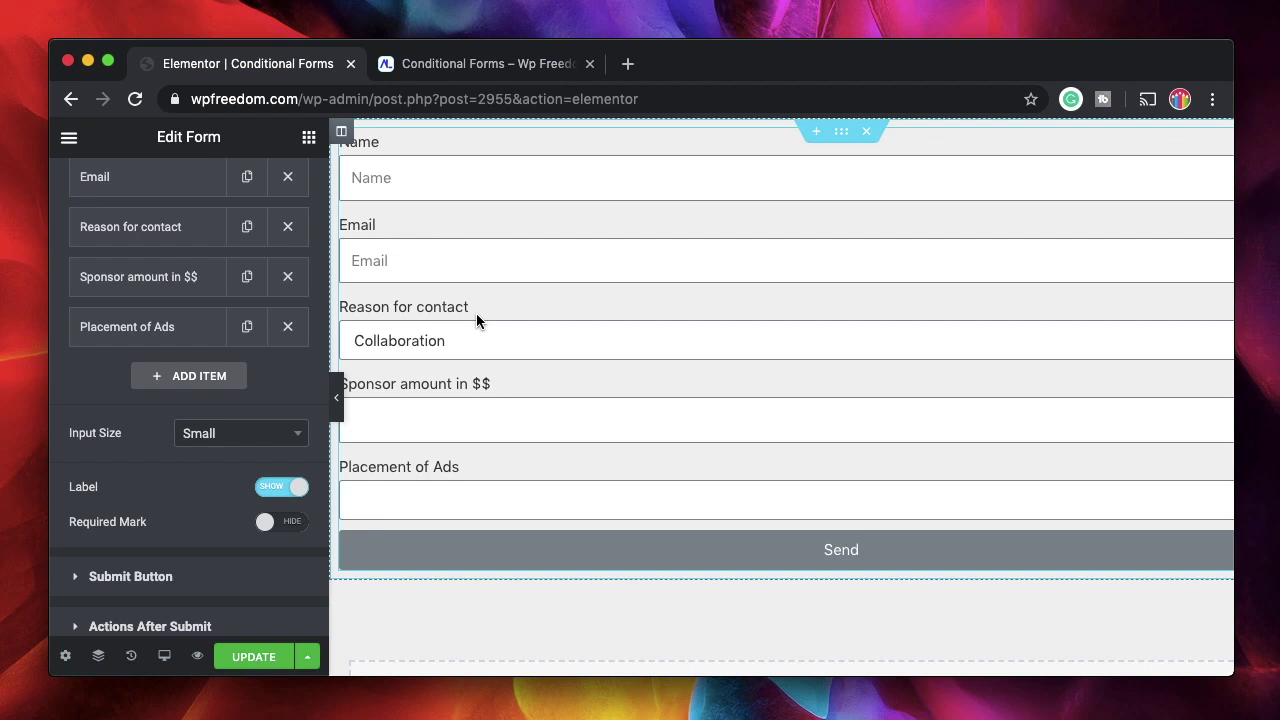
Turn off Required for both the Placement of Ads and Sponsor amount fields
left_click(151, 292)
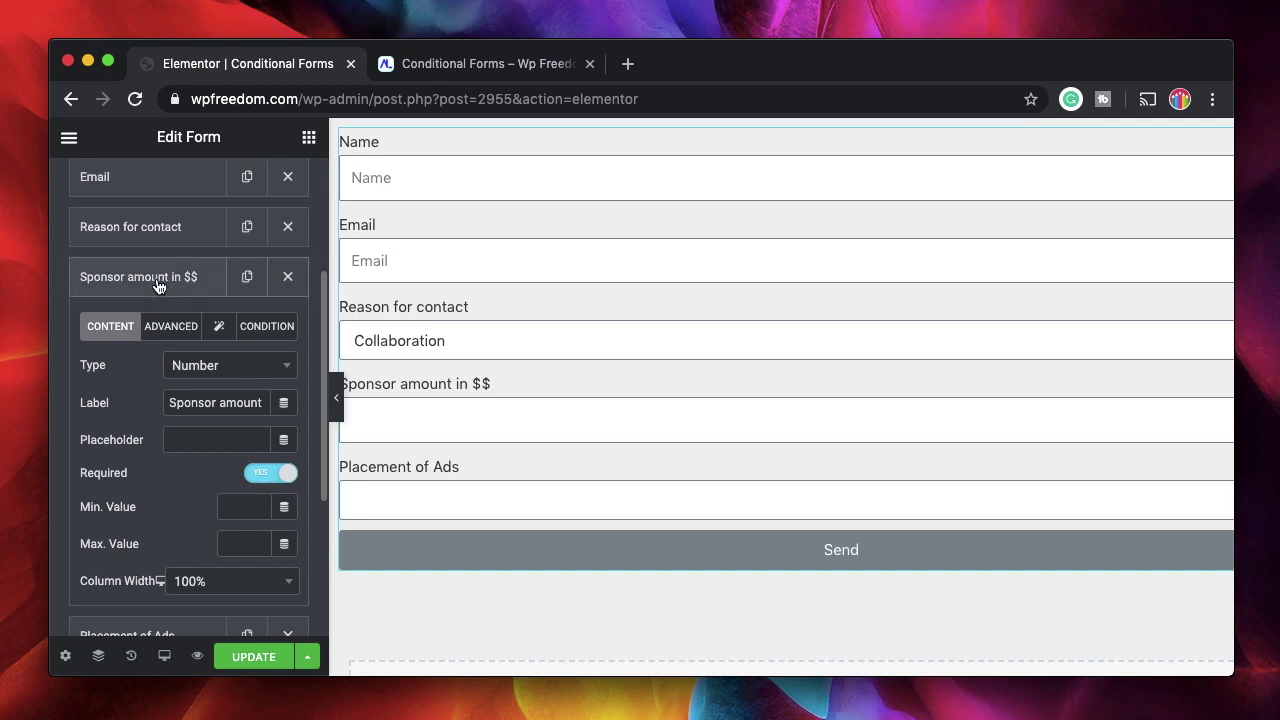
left_click(160, 286)
left_click(143, 333)
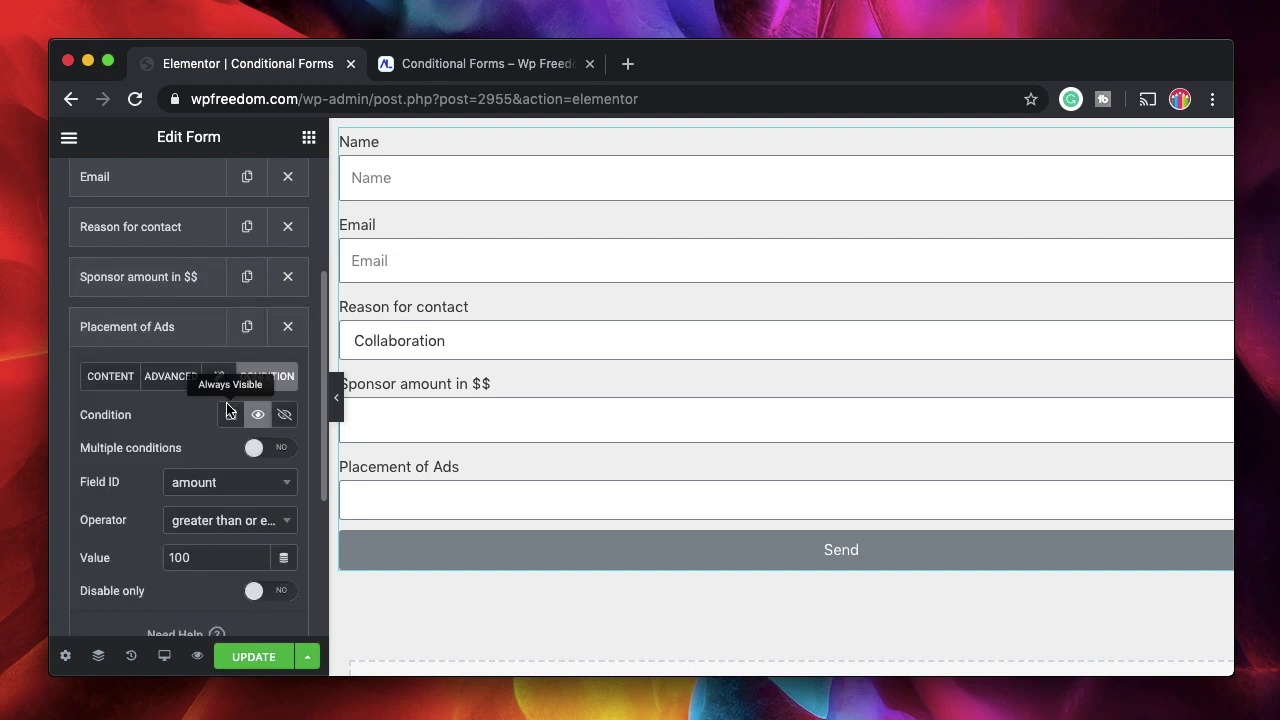
left_click(109, 376)
left_click(266, 487)
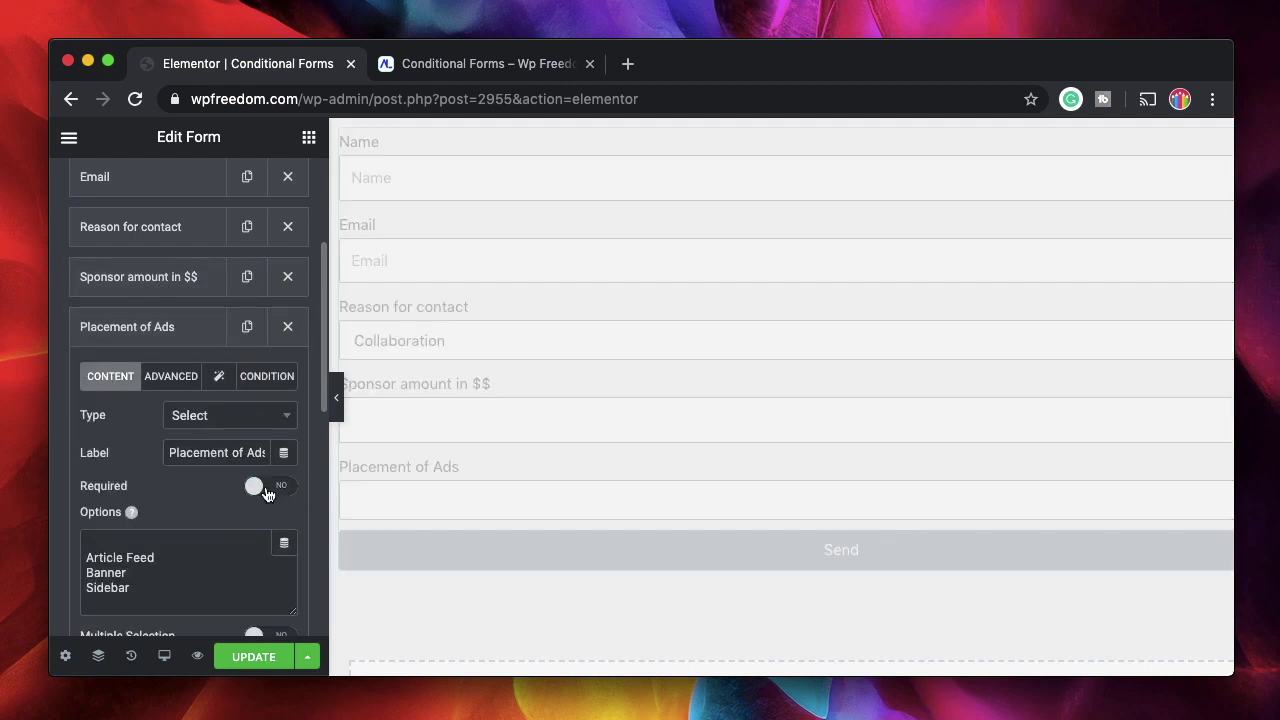
left_click(141, 332)
left_click(155, 283)
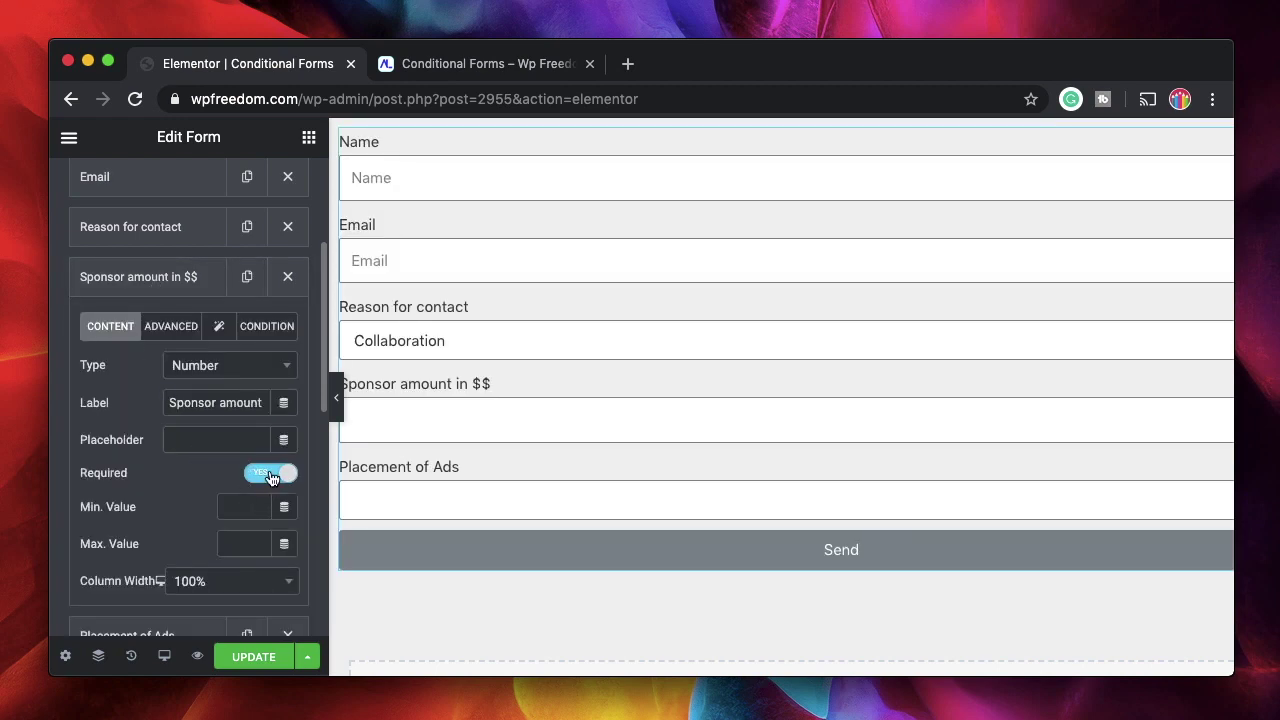
left_click(270, 477)
left_click(177, 277)
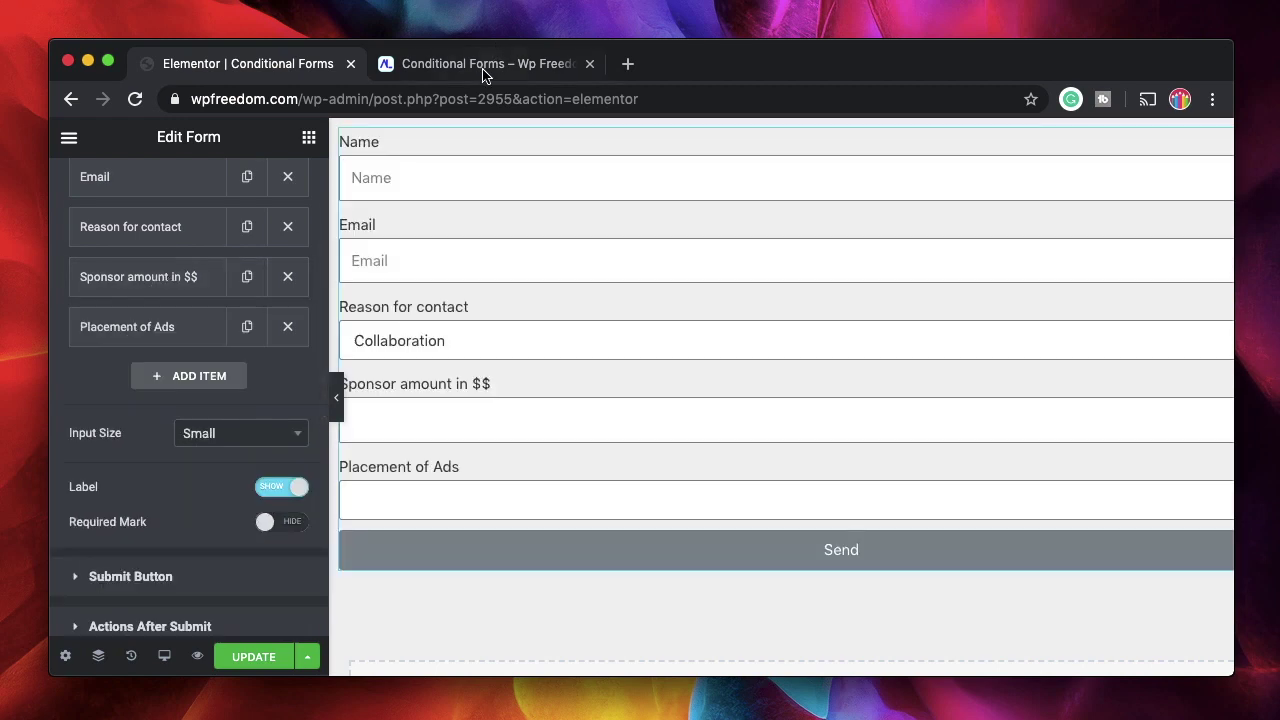
Save the form with UPDATE and switch to the refreshed preview
left_click(255, 656)
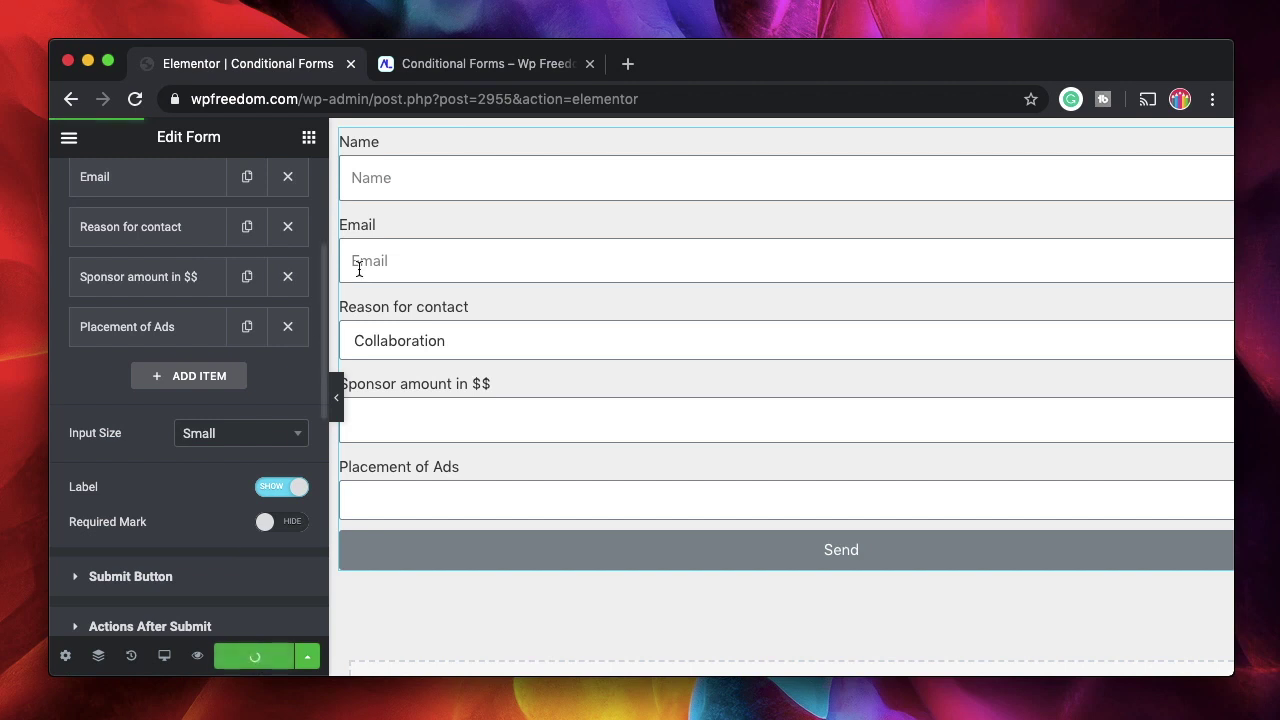
left_click(170, 240)
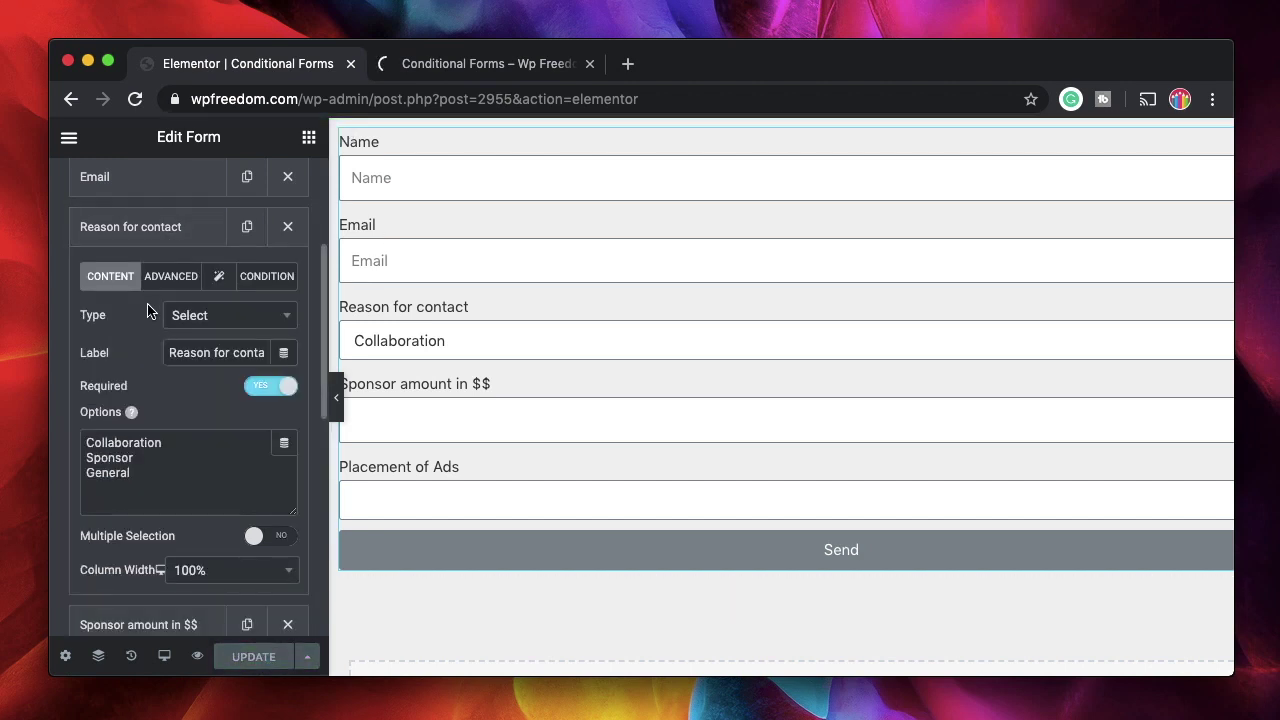
left_click(138, 229)
left_click(146, 328)
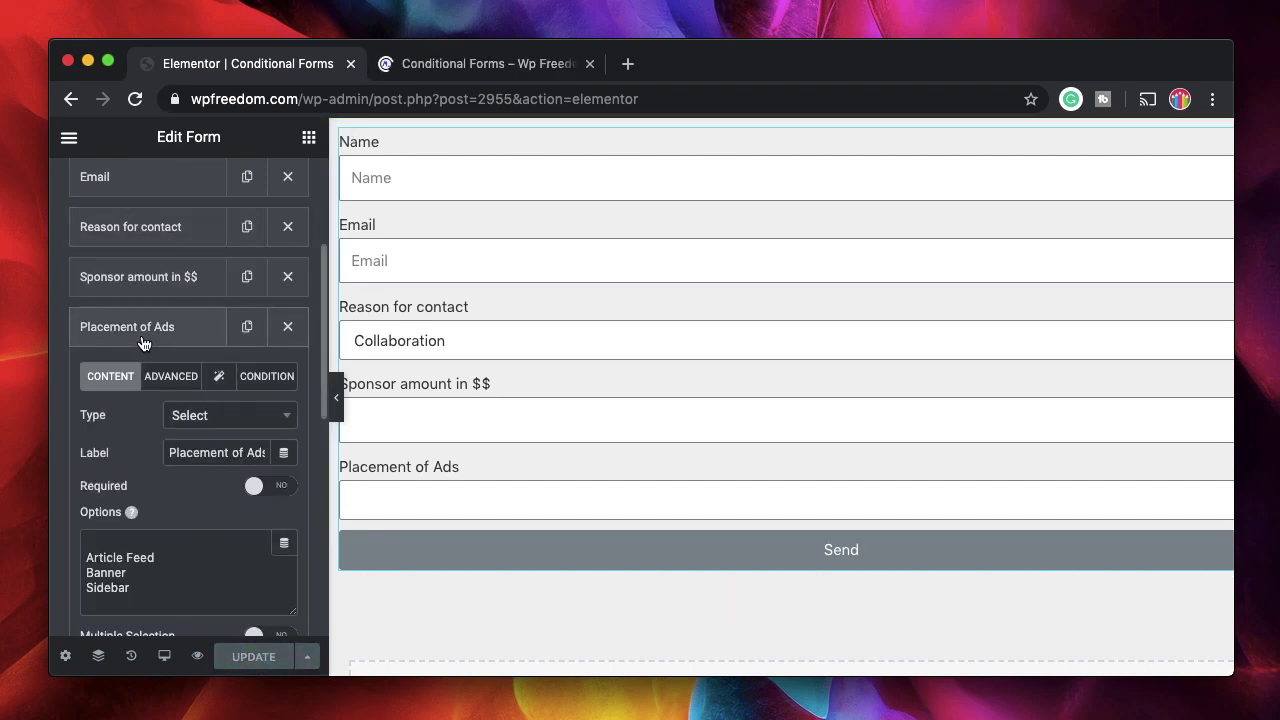
left_click(143, 340)
left_click(486, 63)
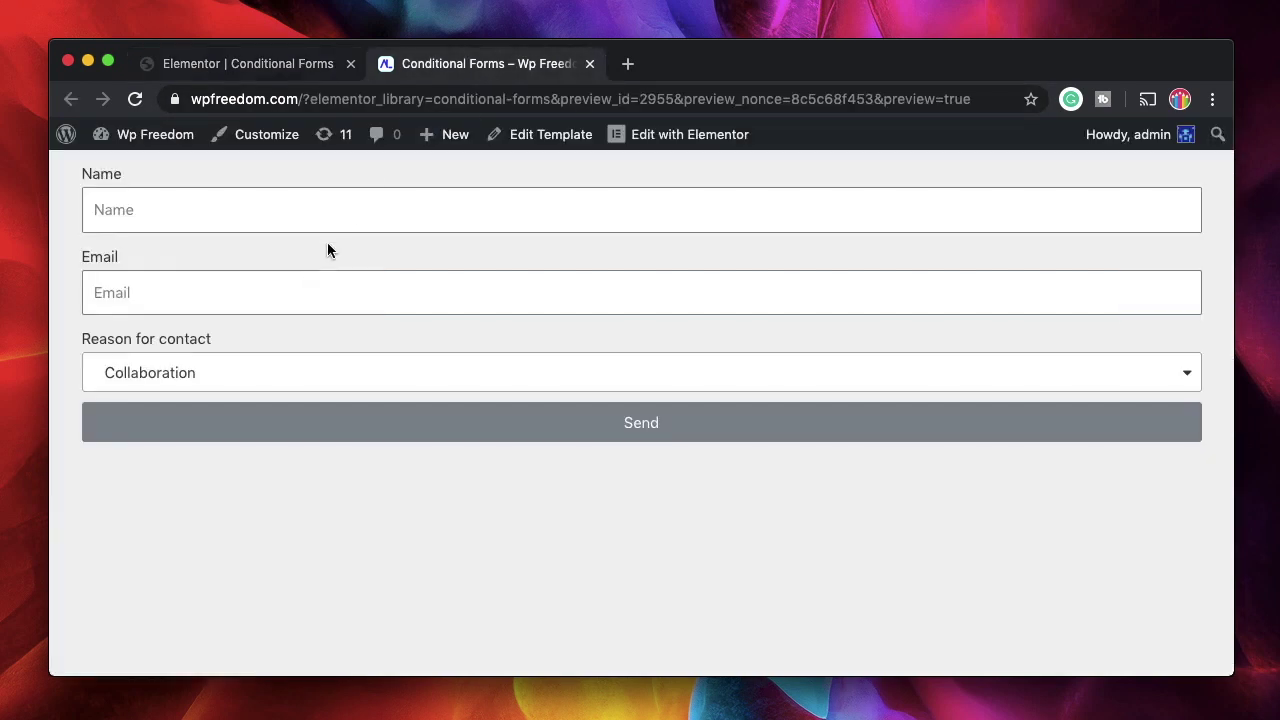
Choose Sponsor, enter an email, and send the form with the amount blank, getting the success message
left_click(275, 377)
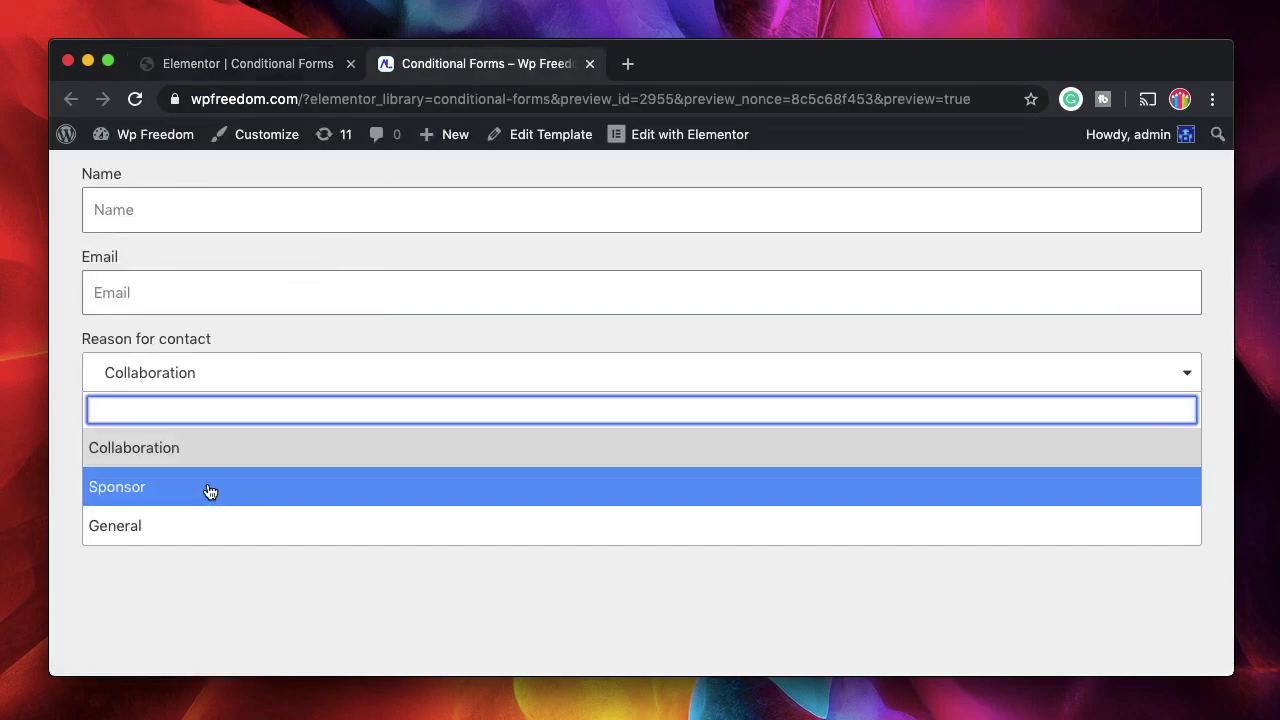
left_click(209, 487)
left_click(227, 509)
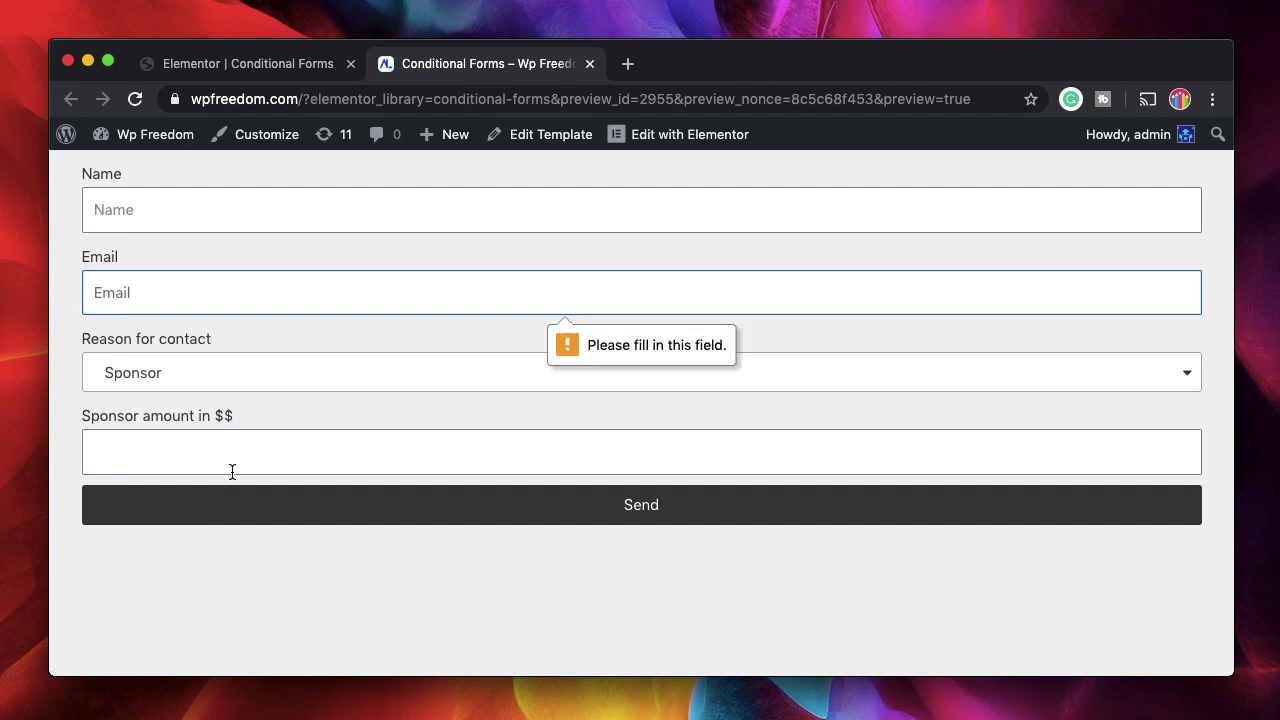
type("aka@mail.com")
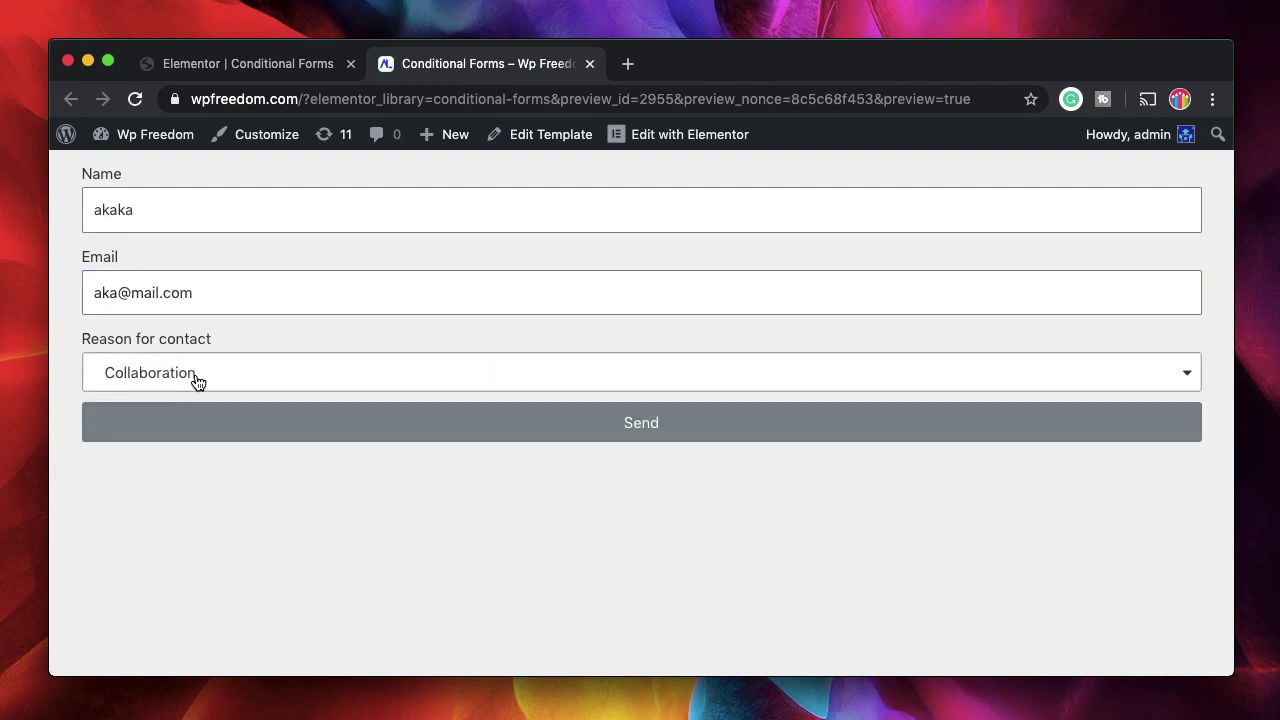
left_click(197, 382)
left_click(181, 485)
left_click(200, 490)
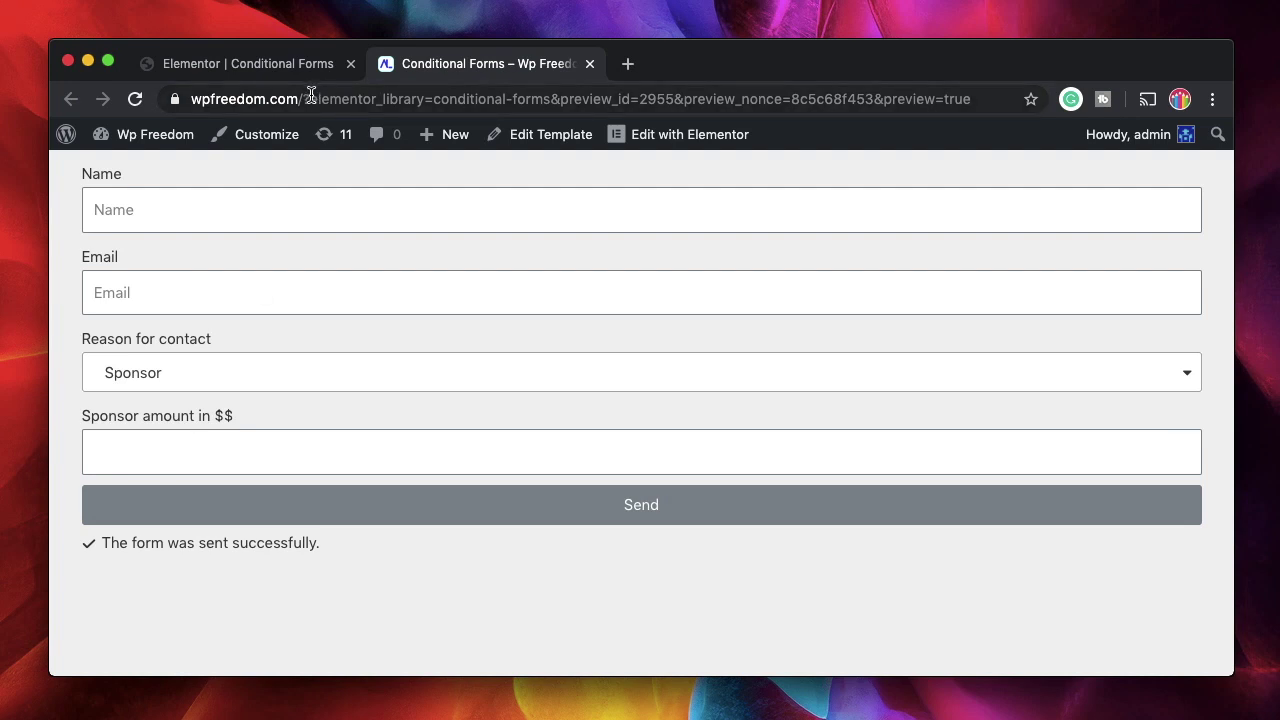
Back in the editor, set Placement of Ads Required to YES and click into its Options list
left_click(253, 66)
left_click(148, 288)
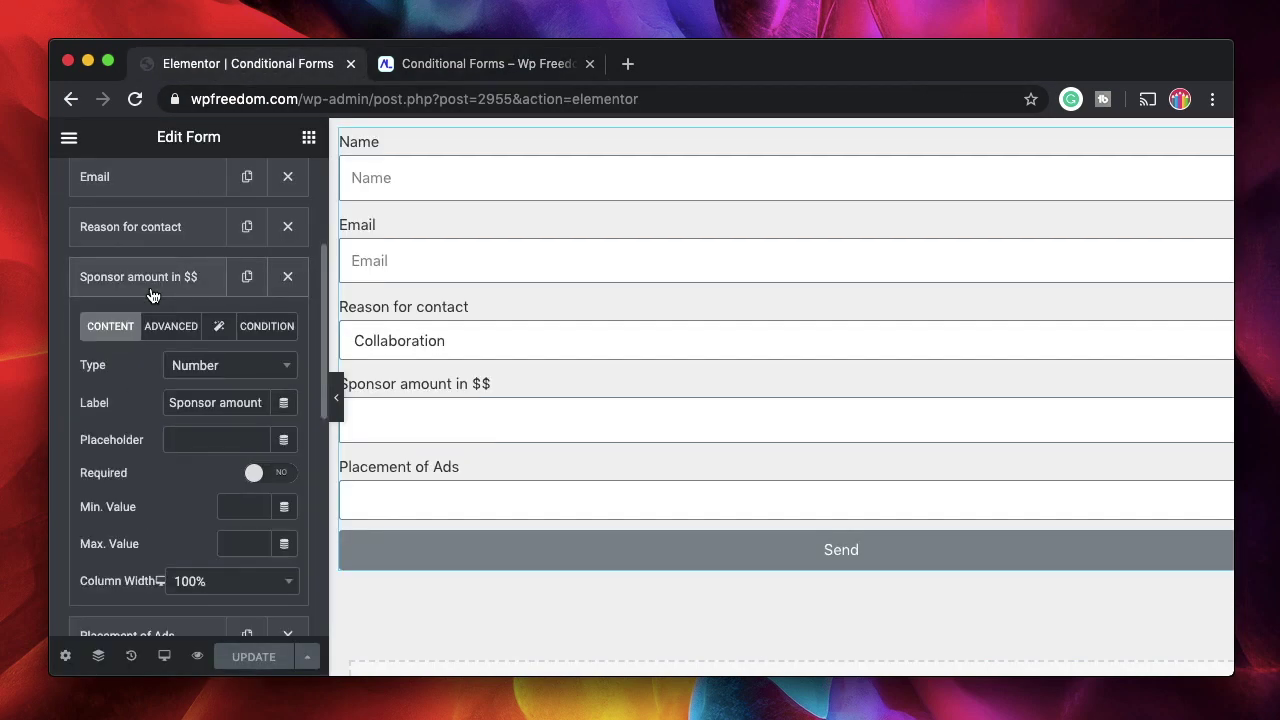
left_click(143, 260)
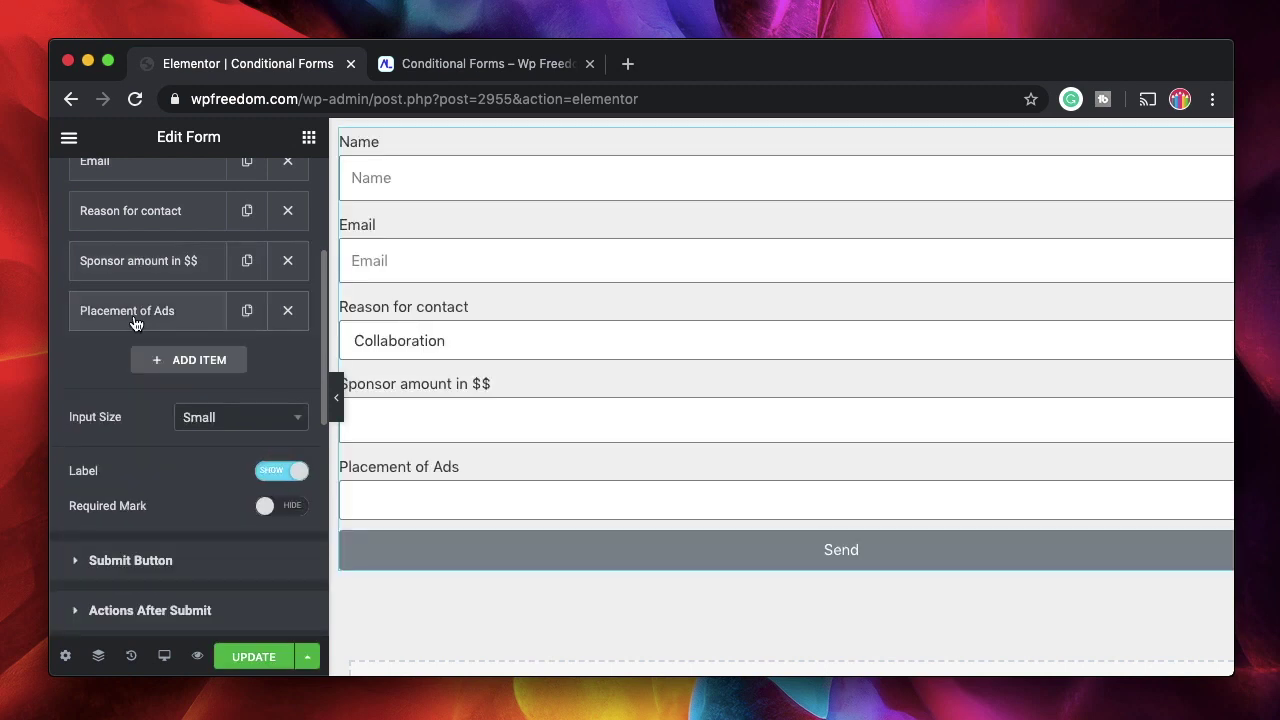
left_click(134, 314)
left_click(262, 470)
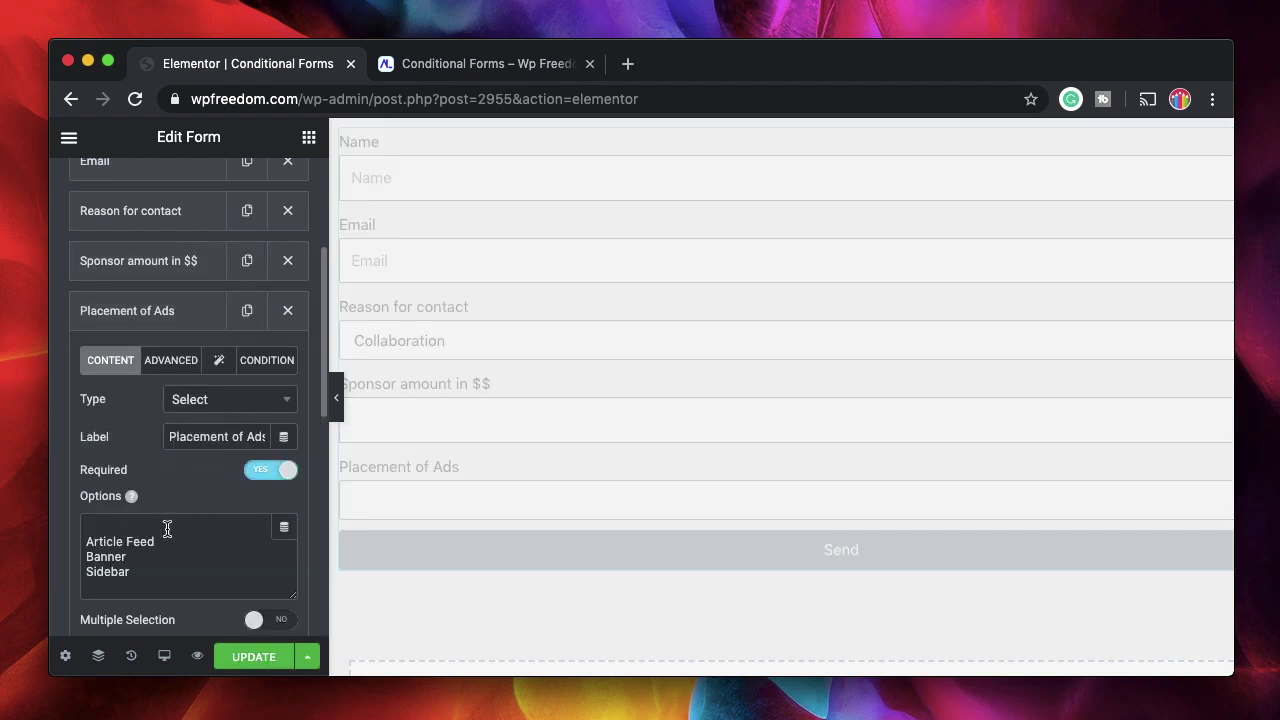
left_click(87, 536)
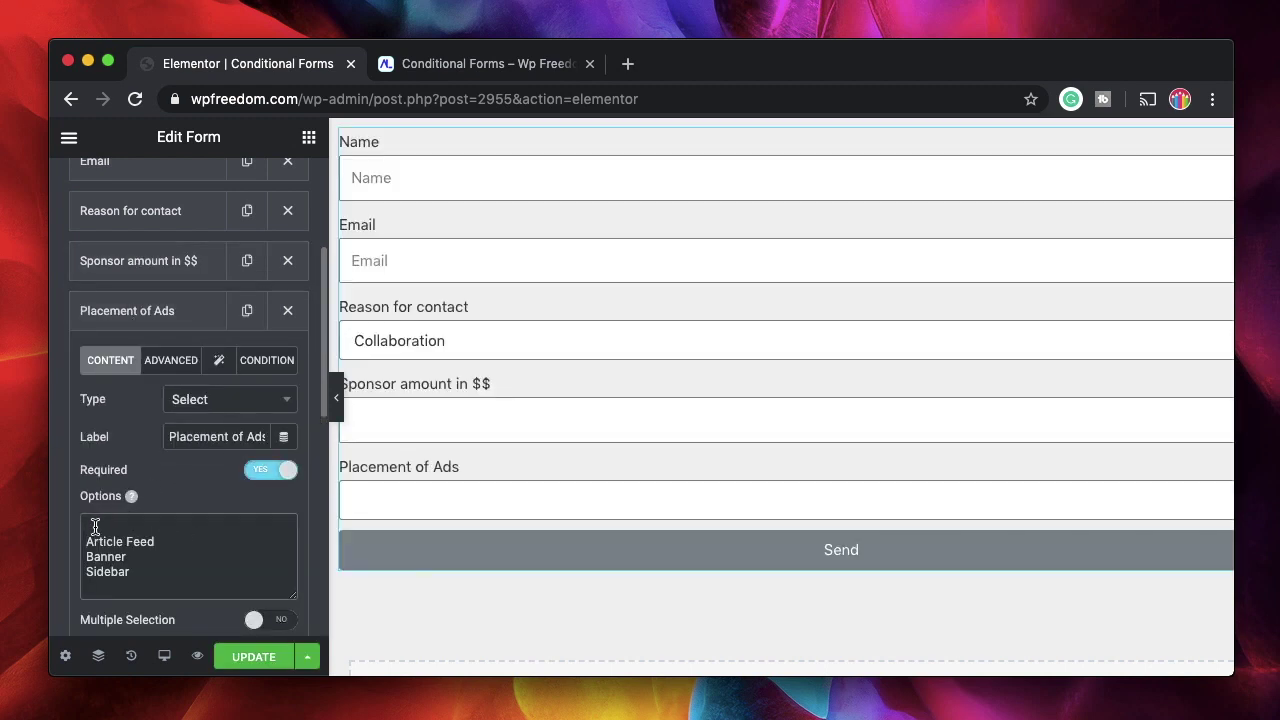